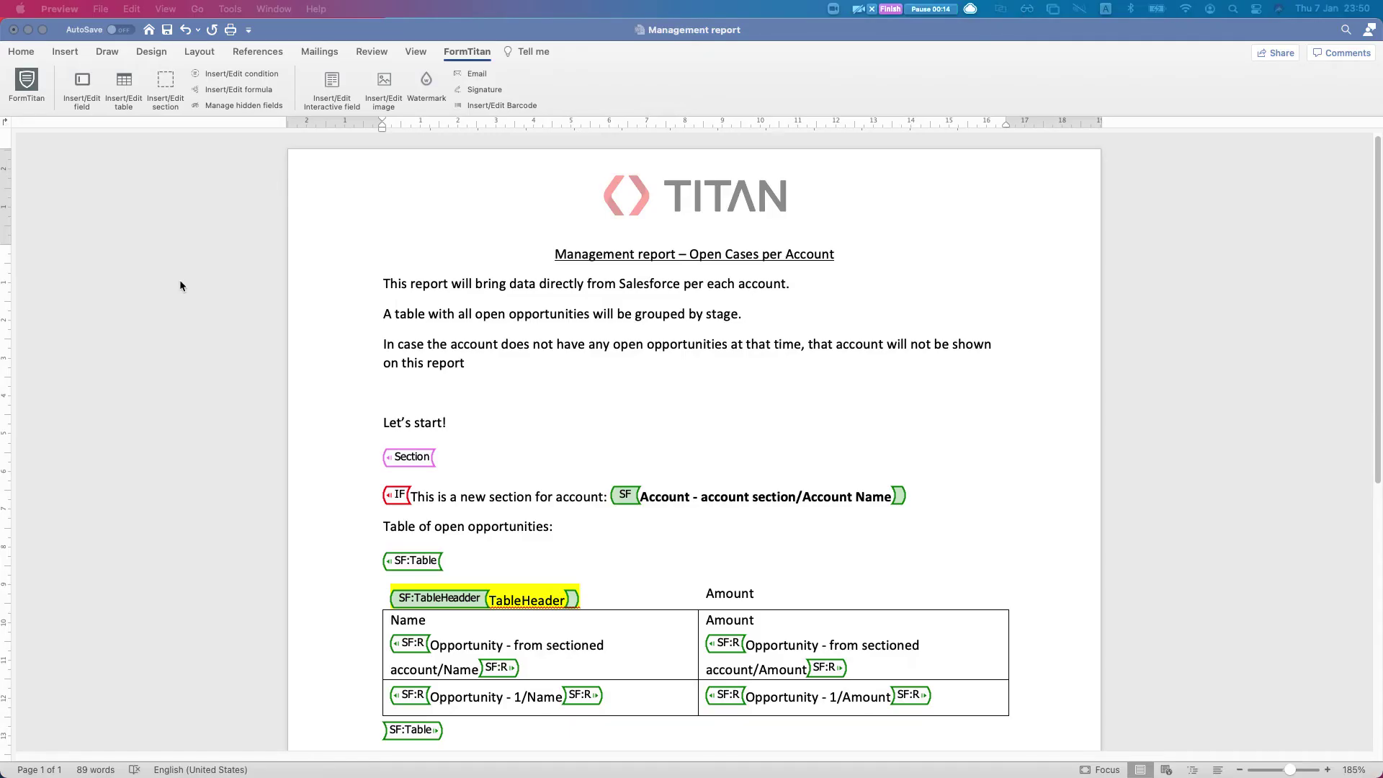
Find 'formtitan' in the Office Add-ins store, add FormTitan- Salesforce composer and show its ribbon
click(470, 447)
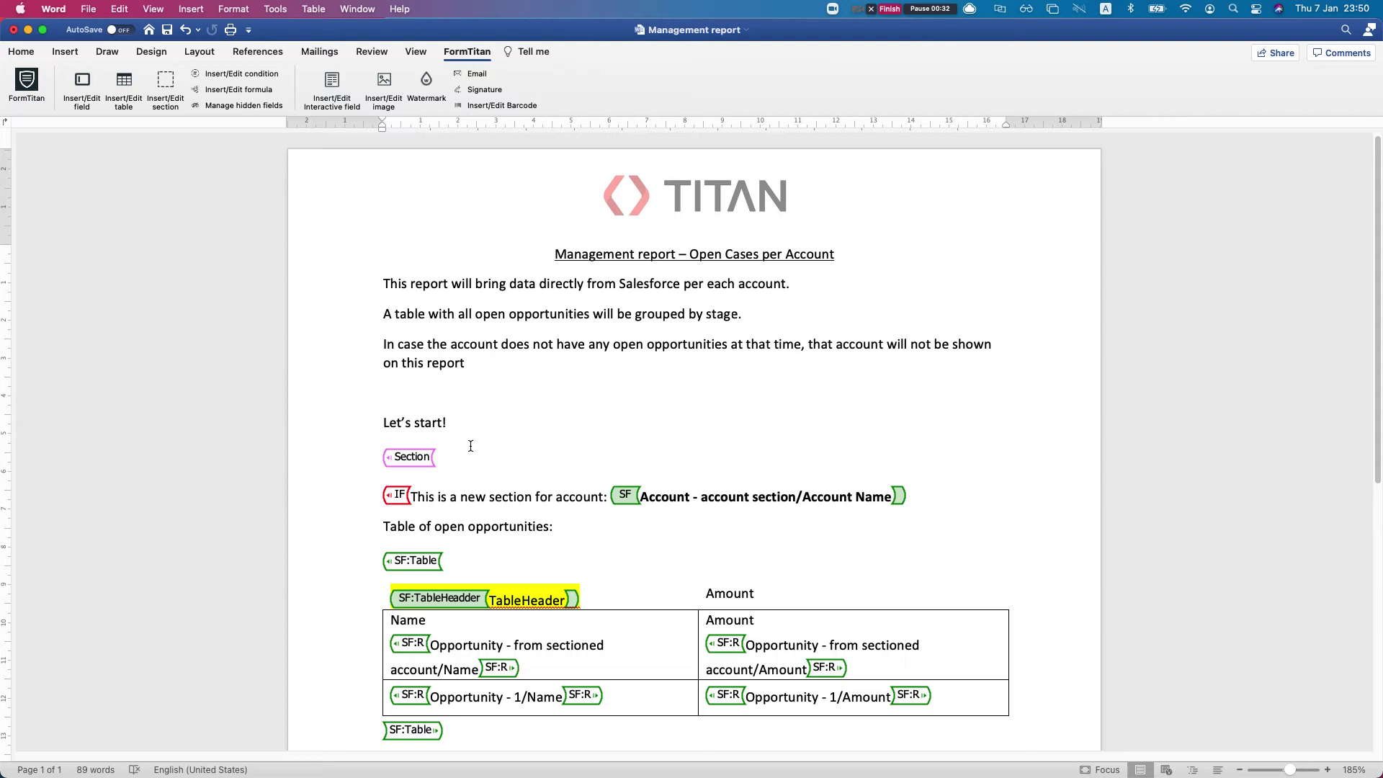
click(111, 108)
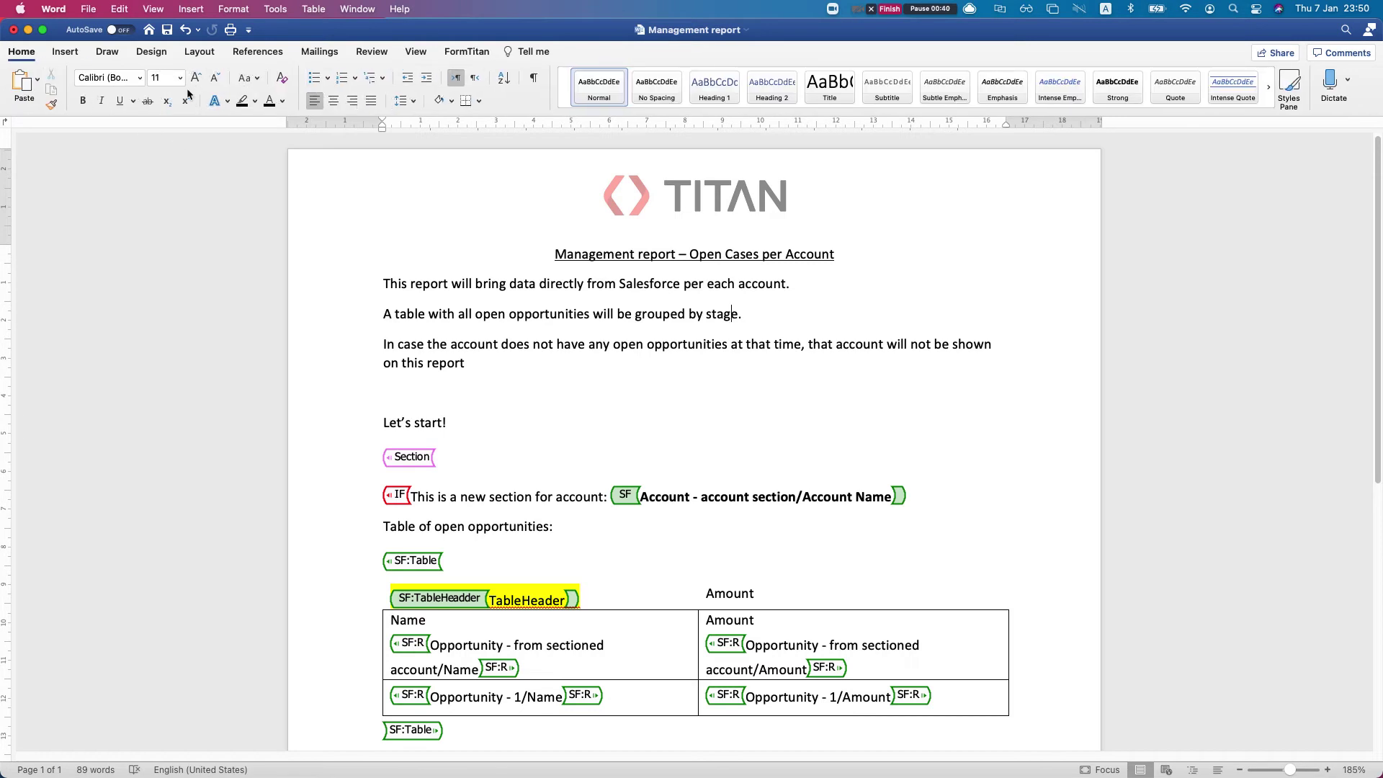
click(67, 53)
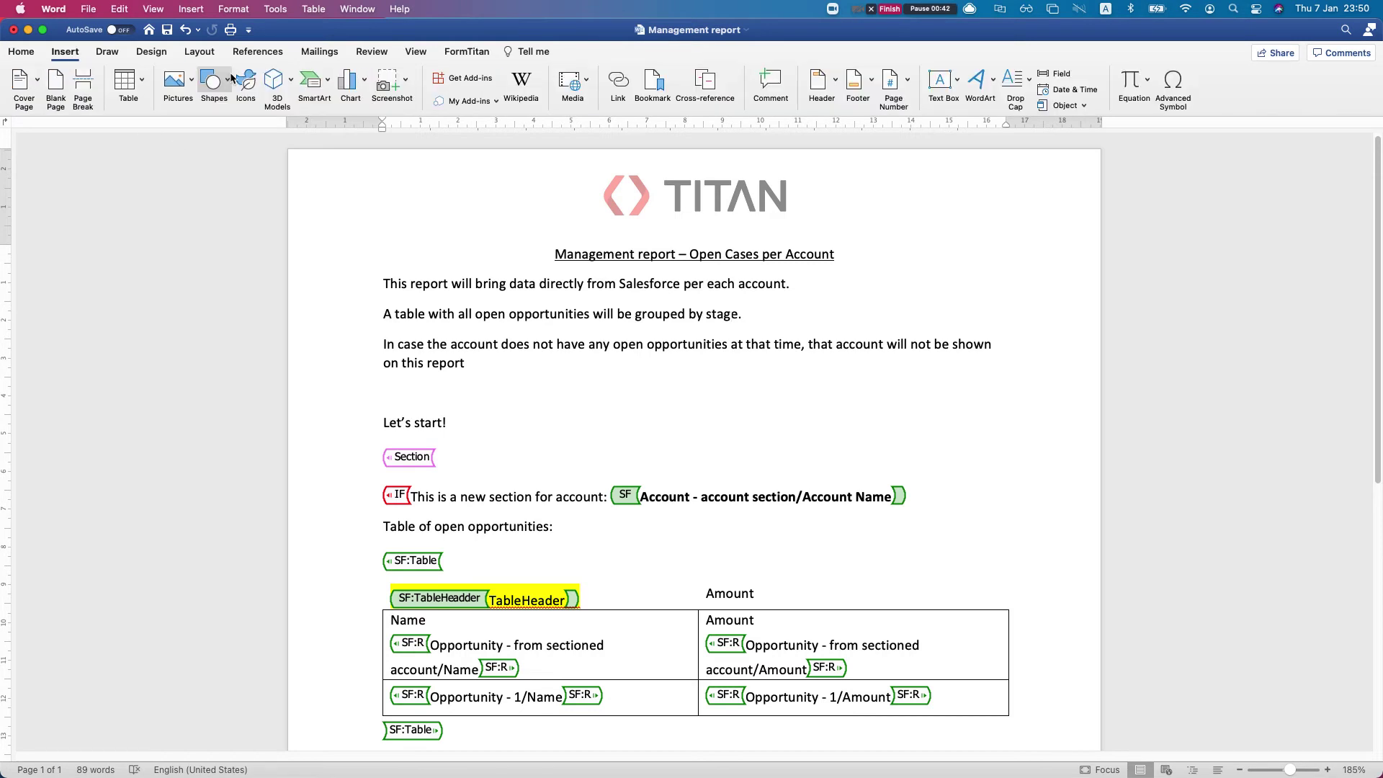
click(472, 101)
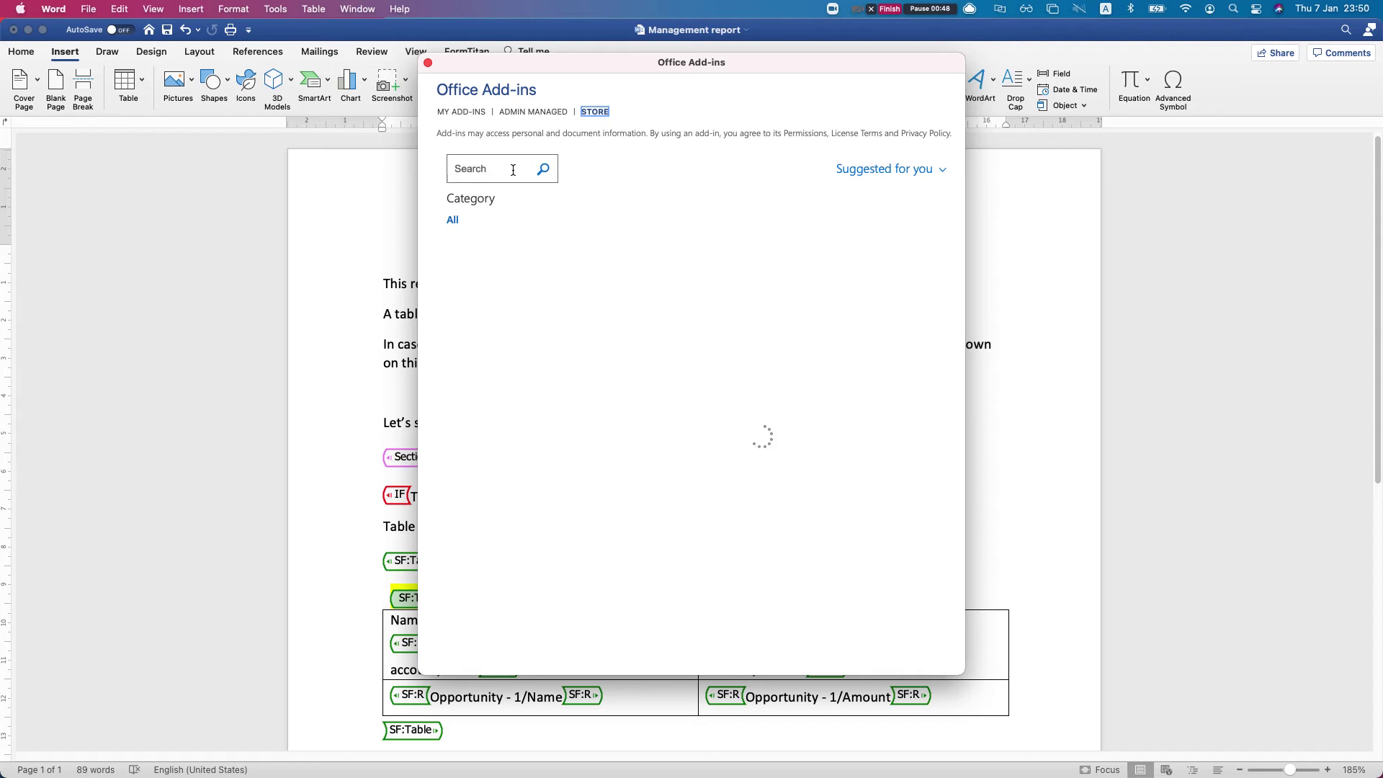
click(513, 170)
text(formtitan)
key(Return)
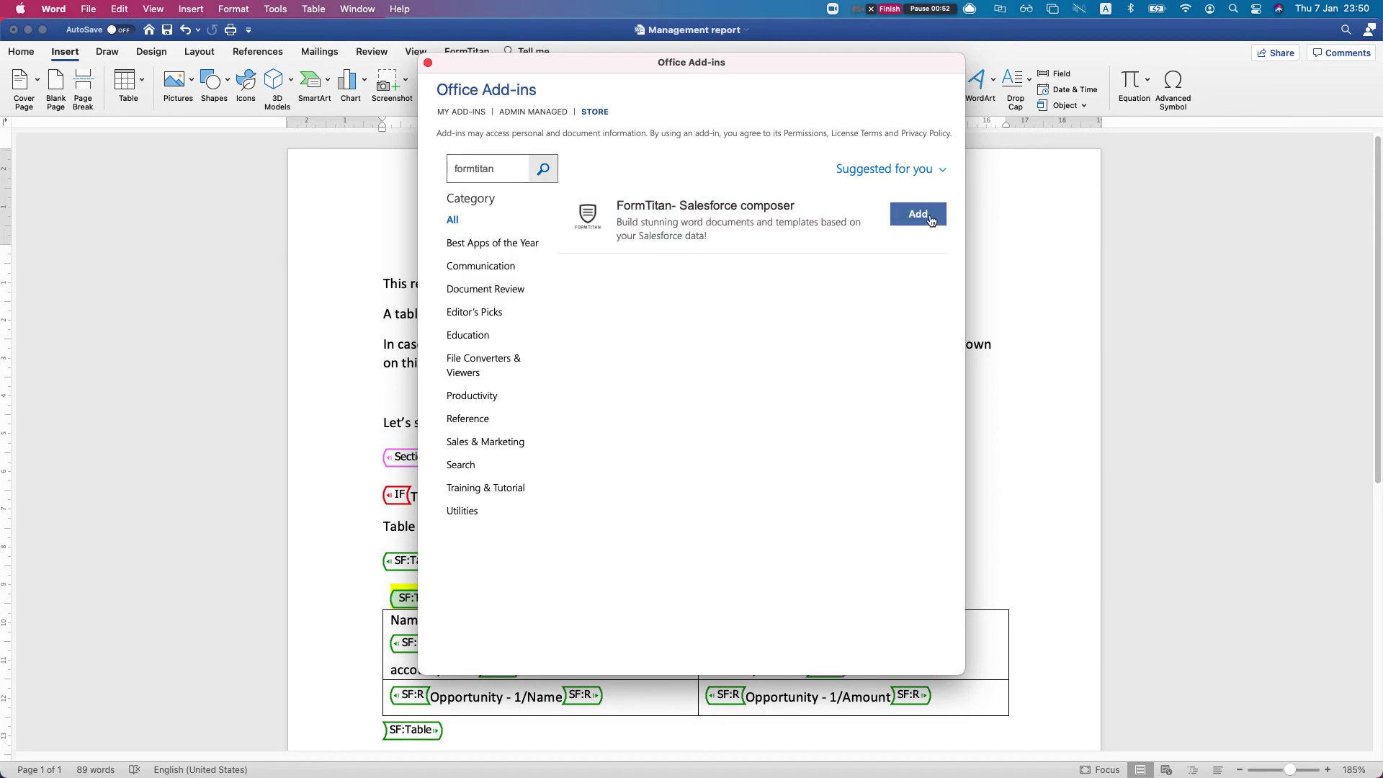
click(929, 218)
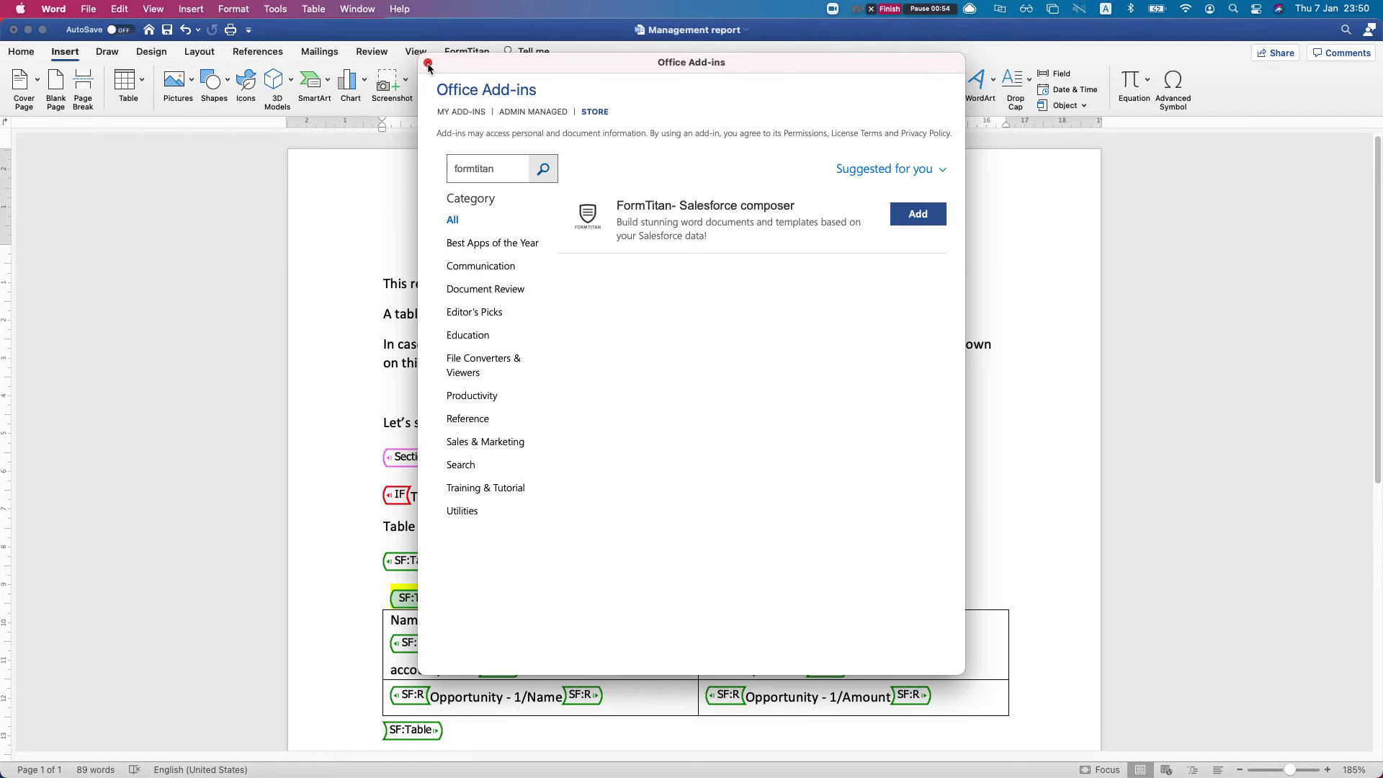
click(467, 51)
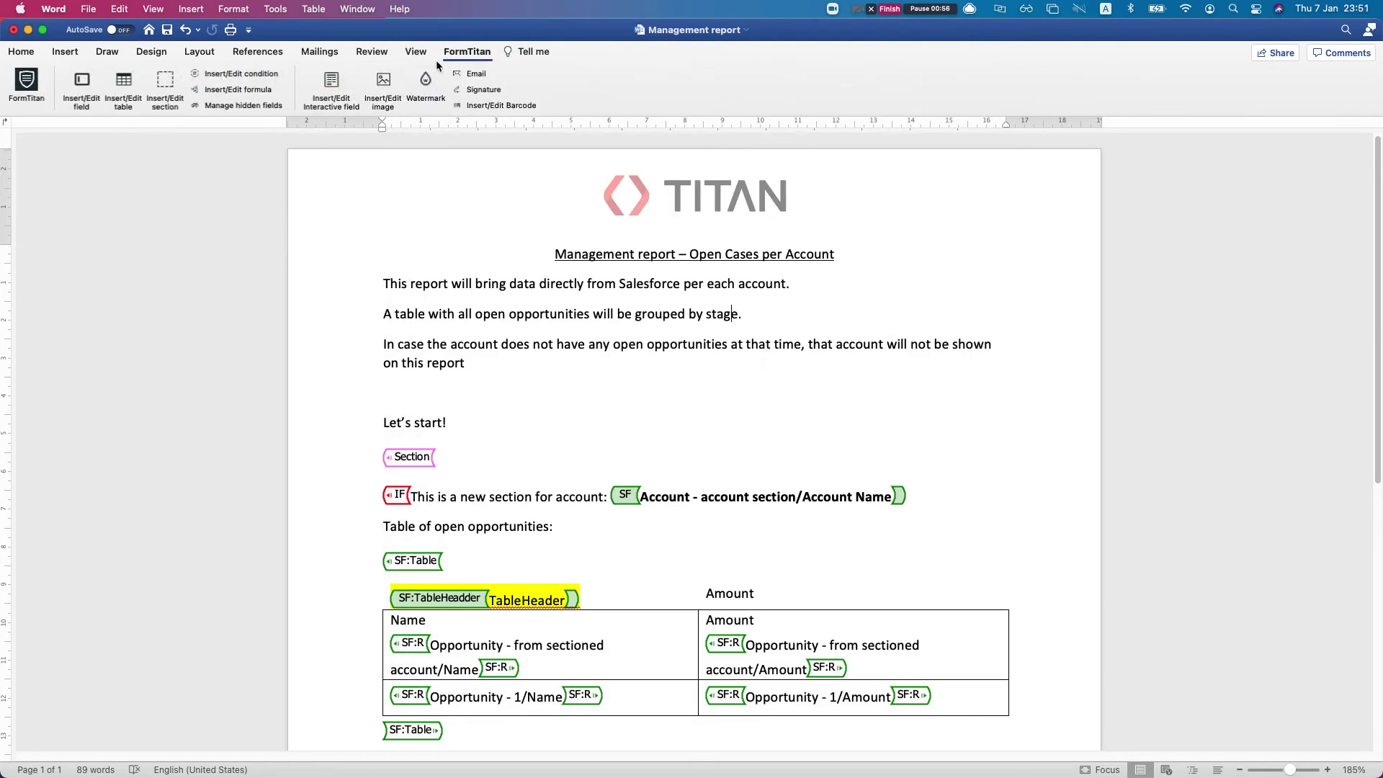
In the FormTitan pane, sign in with the account e-mail and password
click(35, 83)
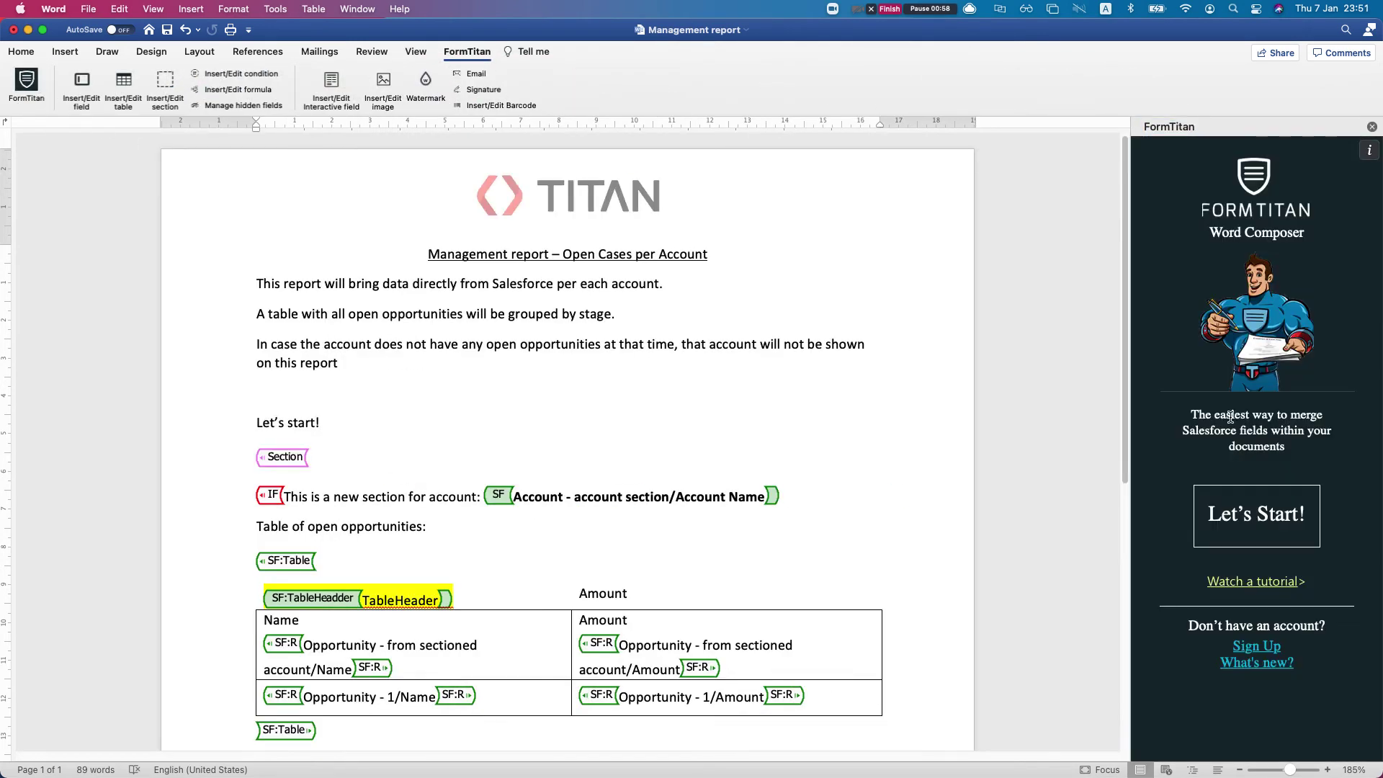
click(1252, 525)
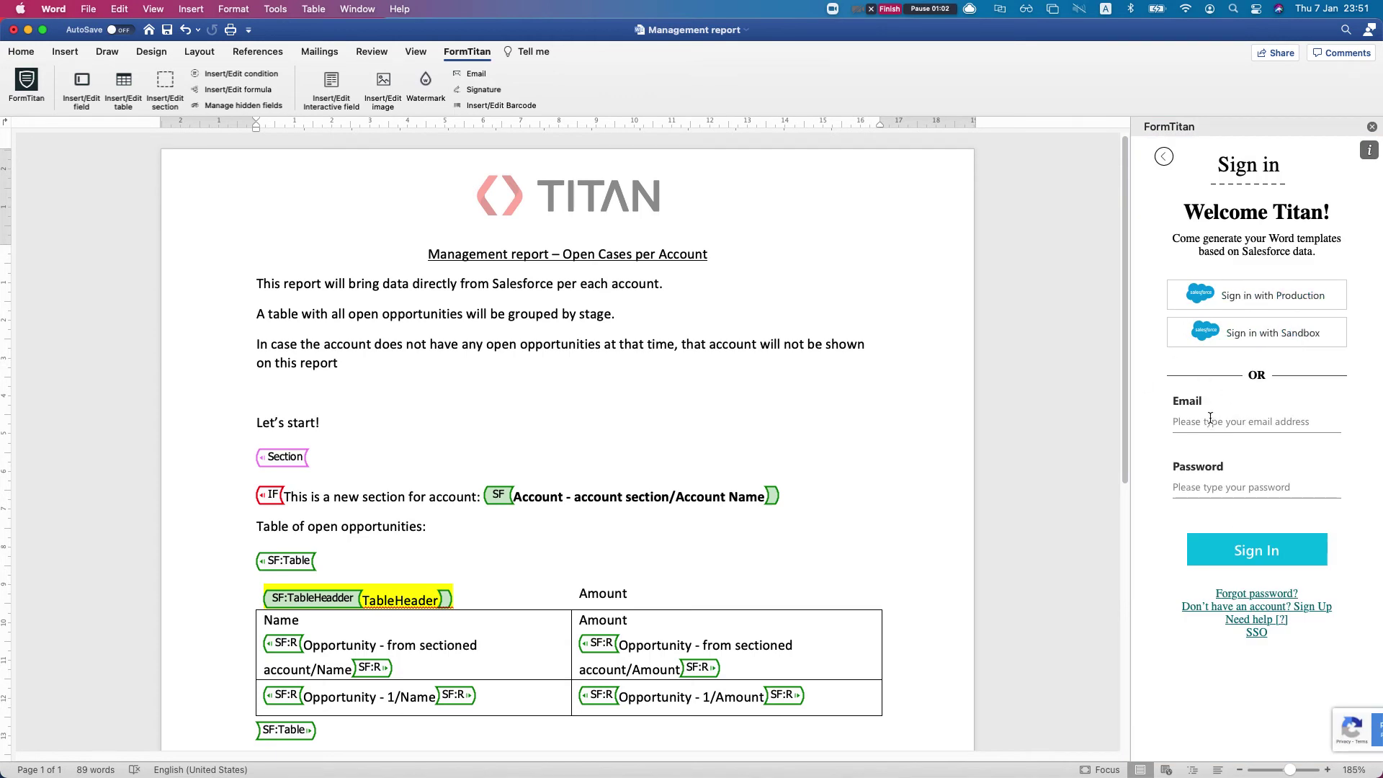
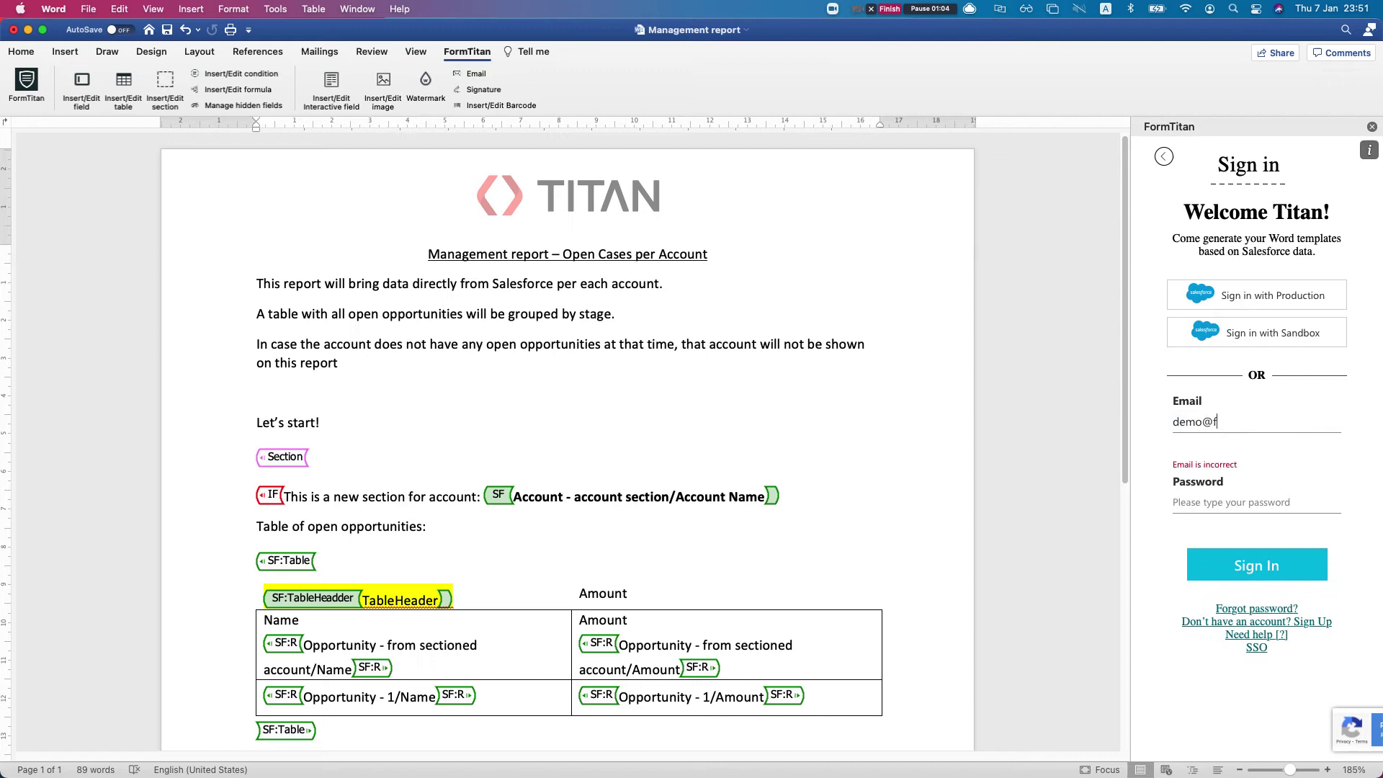
click(1174, 487)
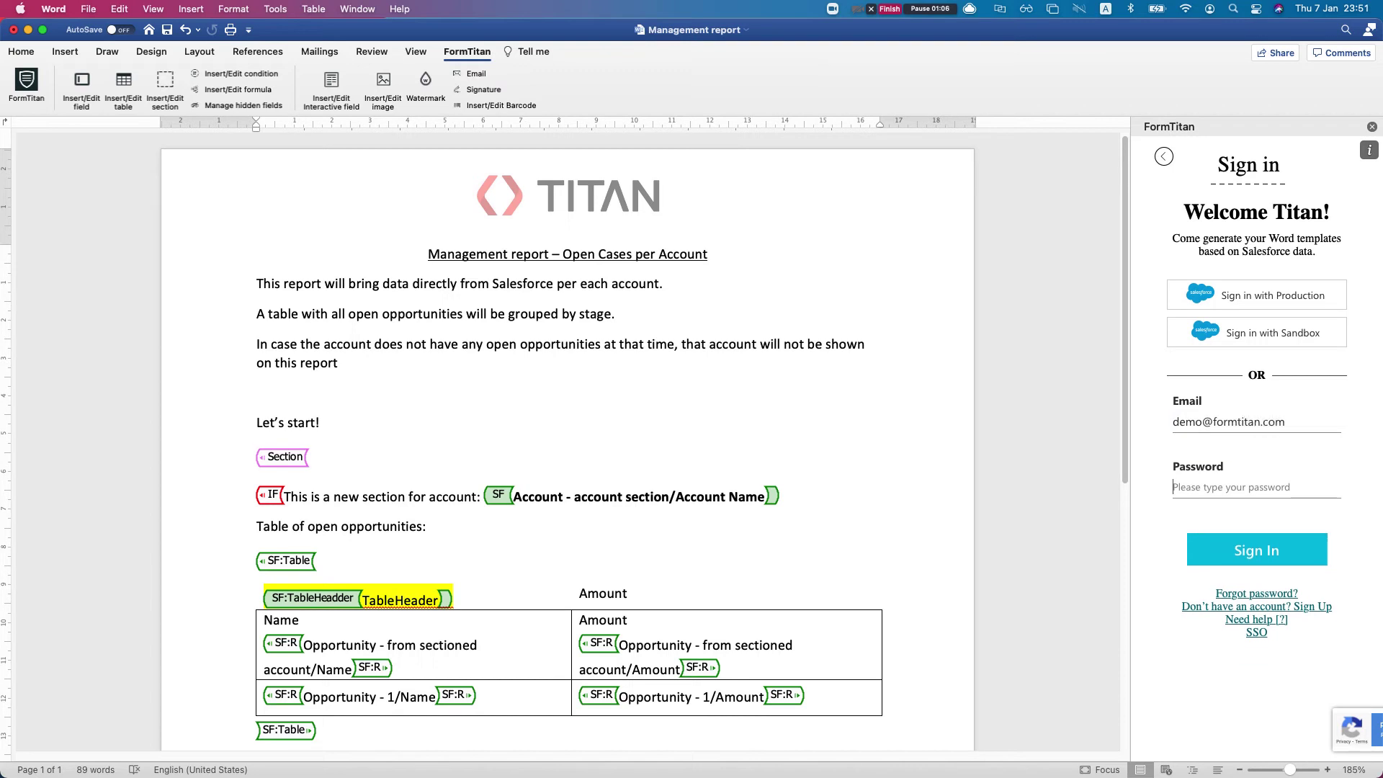
text(•••••••••••••)
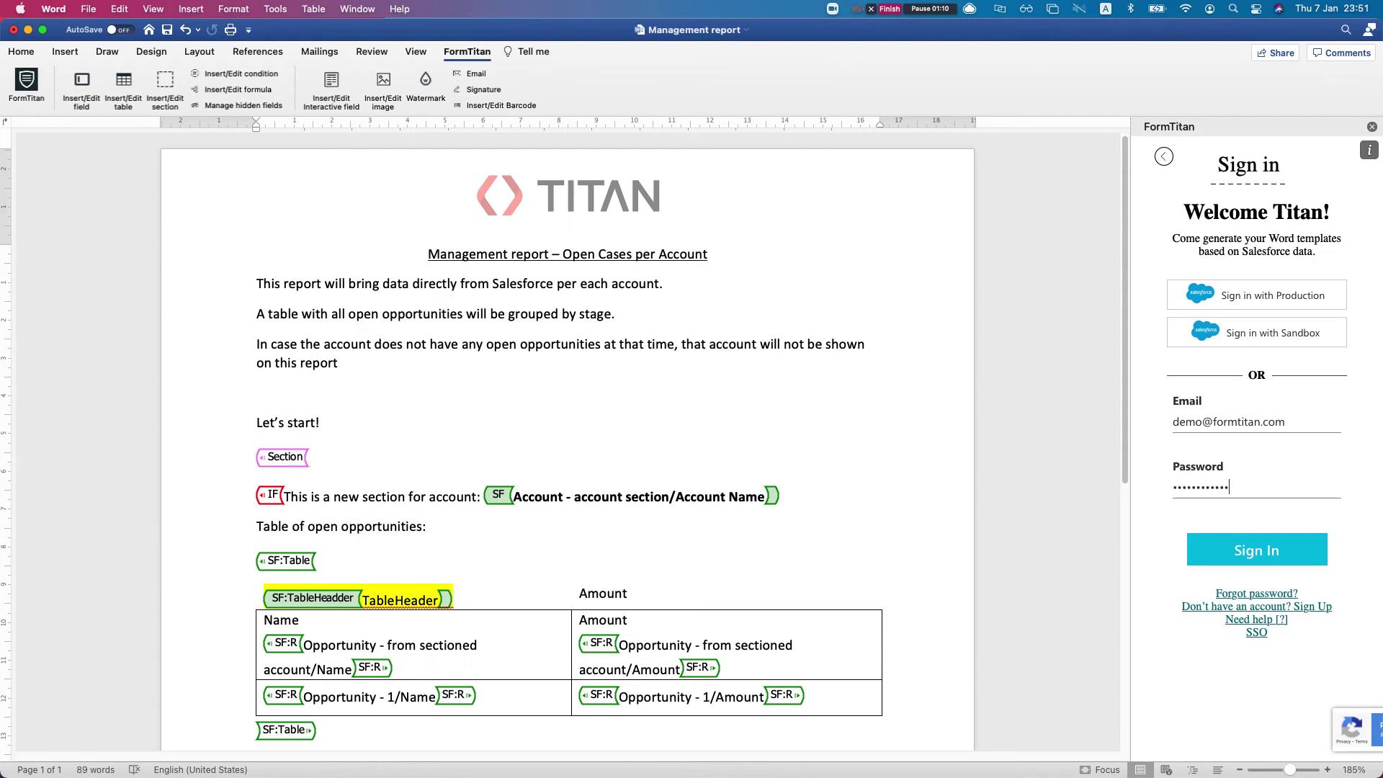
key(Return)
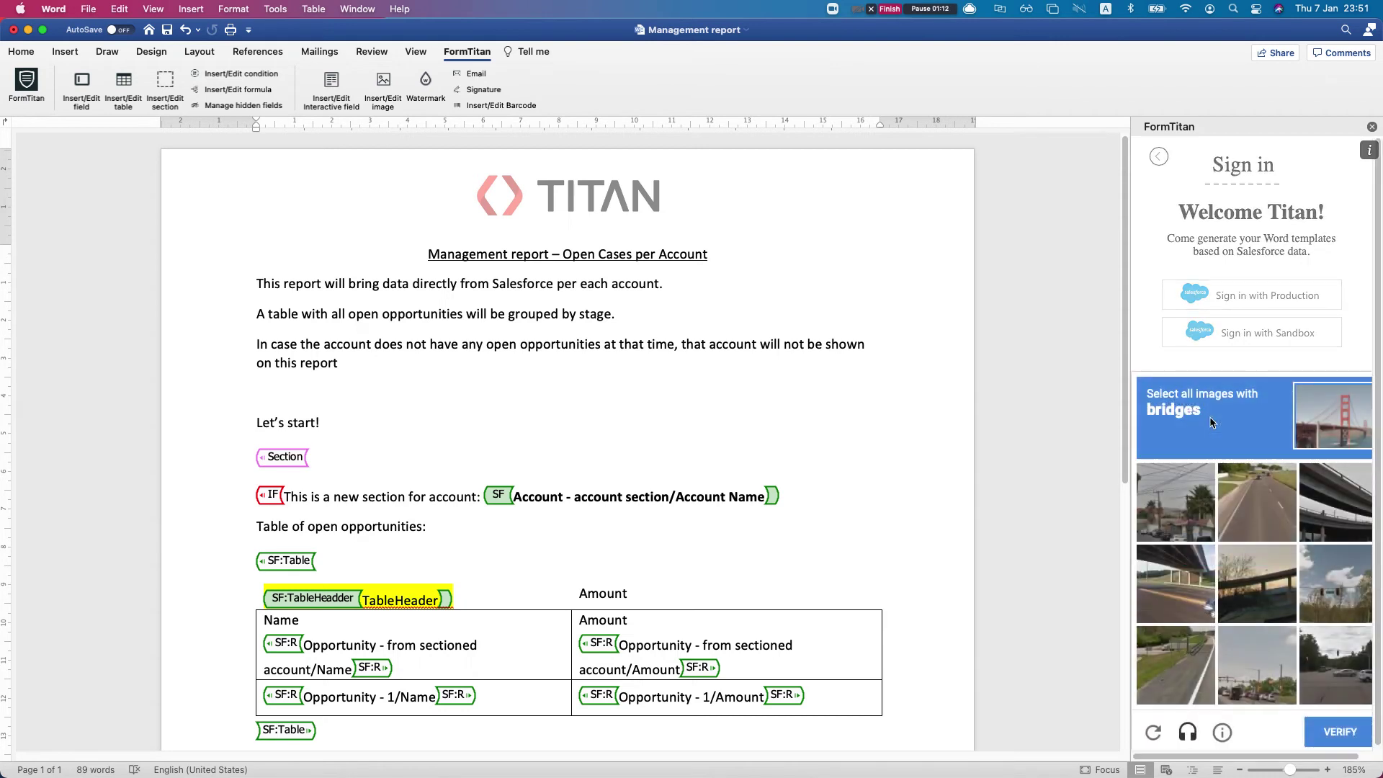
Pass the image verification challenge by marking the three bridge images
click(1328, 495)
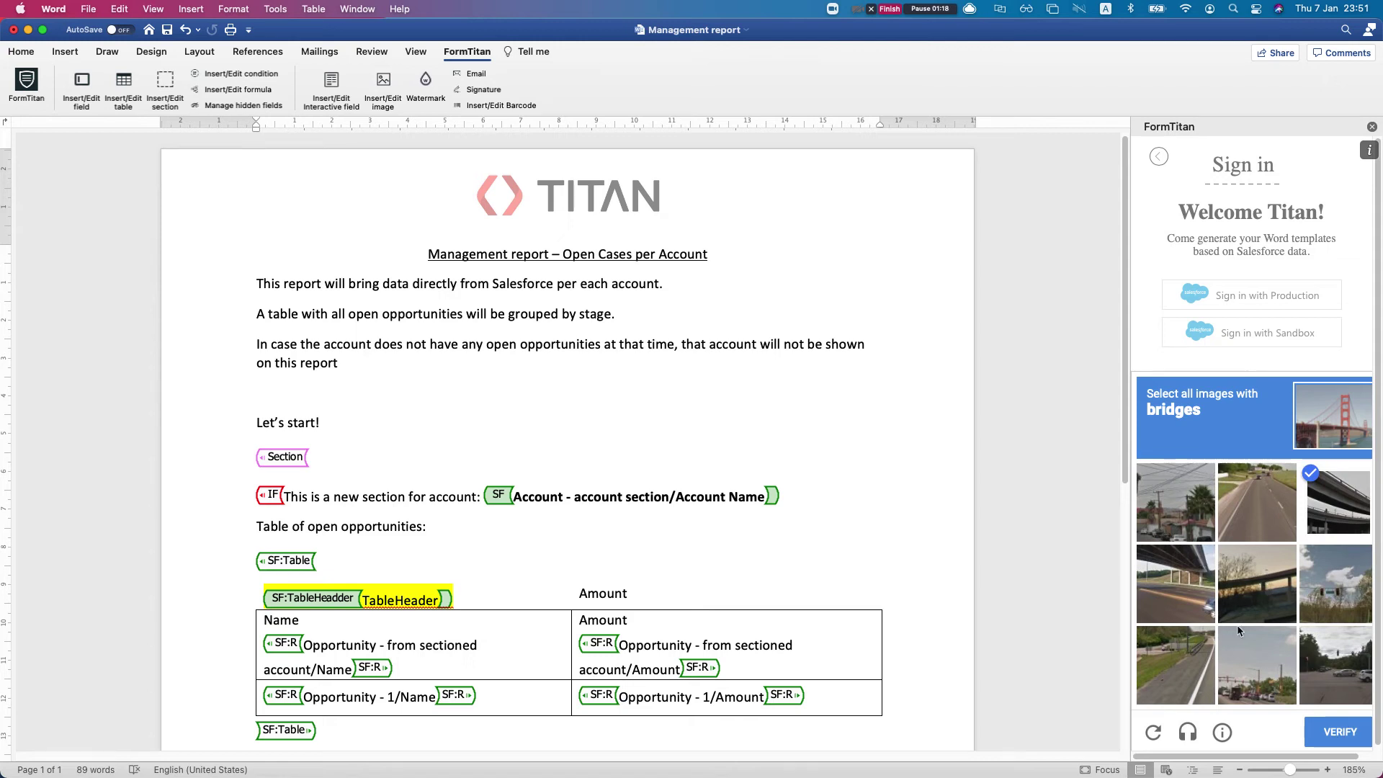
click(1251, 604)
click(1173, 613)
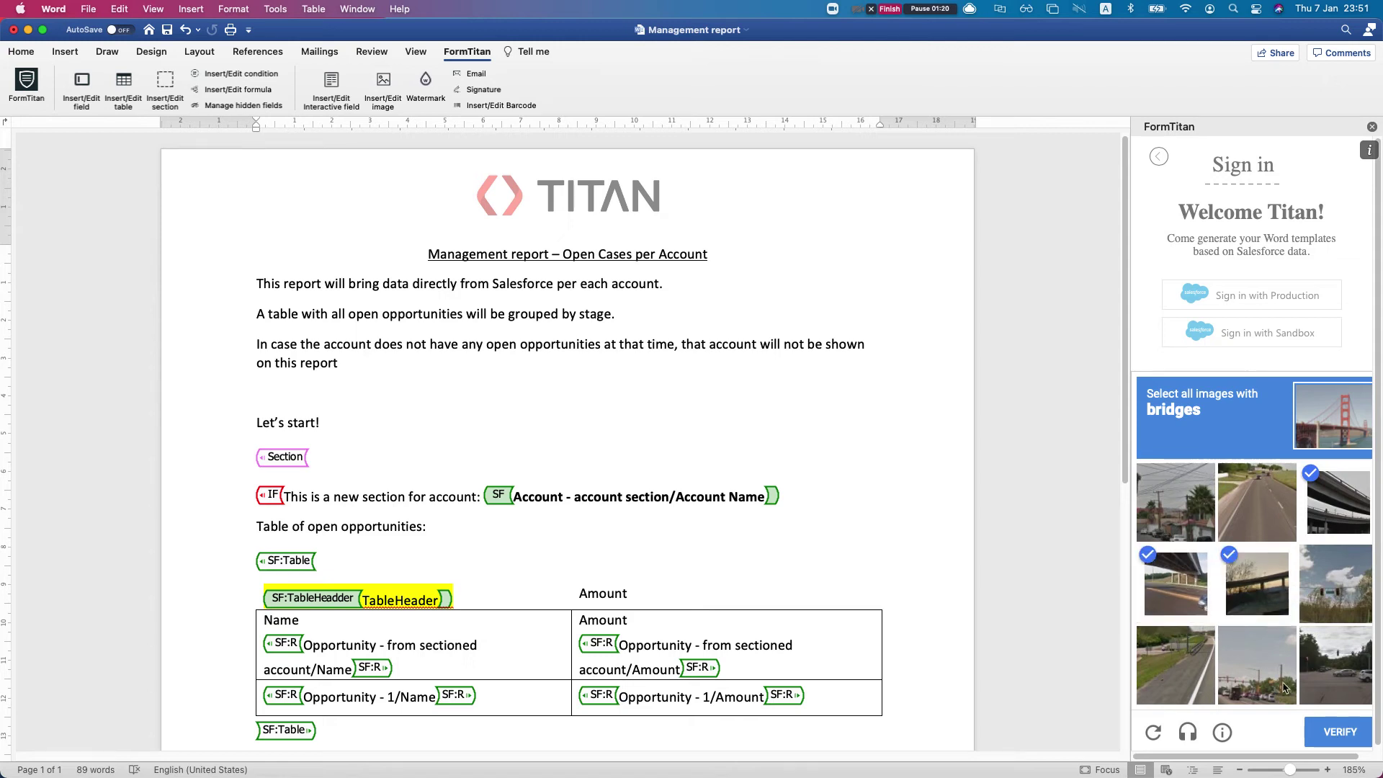
click(1334, 733)
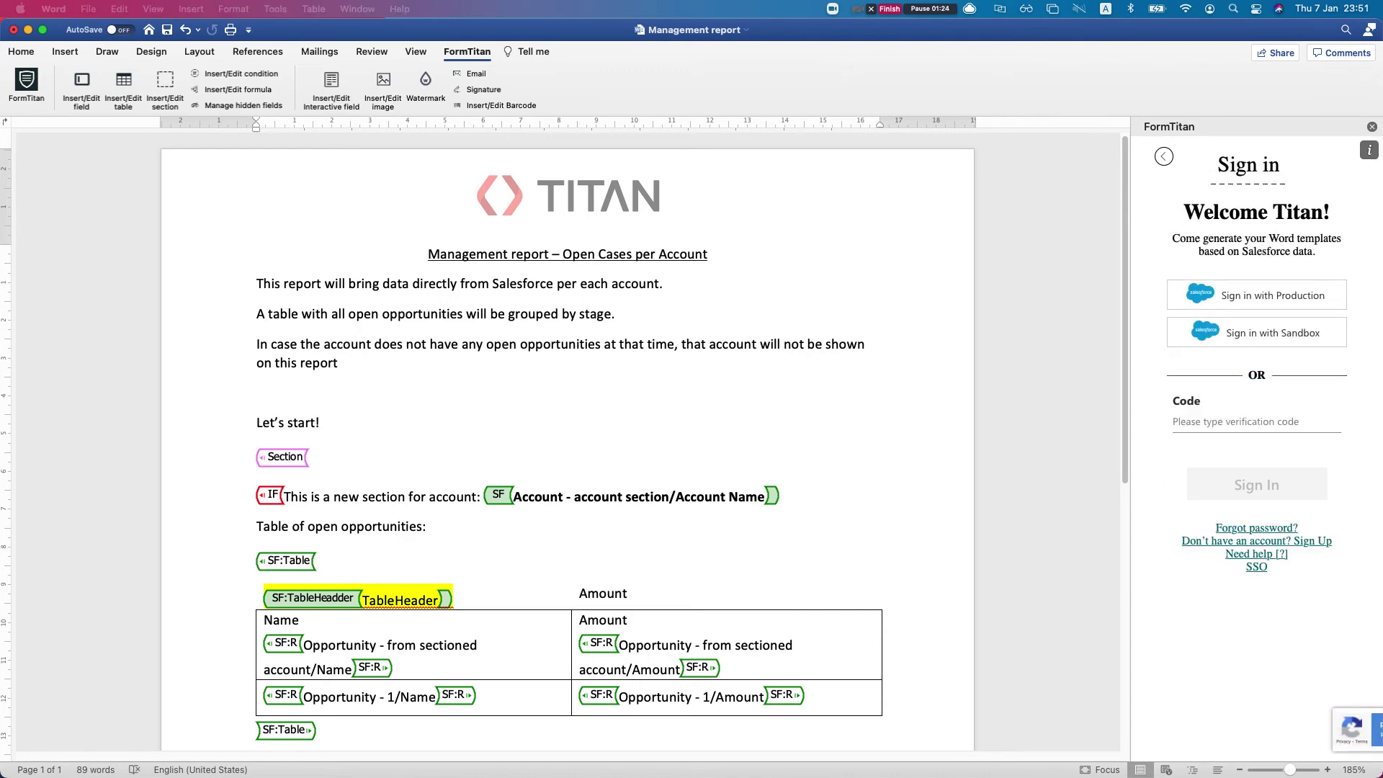
Enter the verification code, sign in, and pick the main account to connect
click(1227, 418)
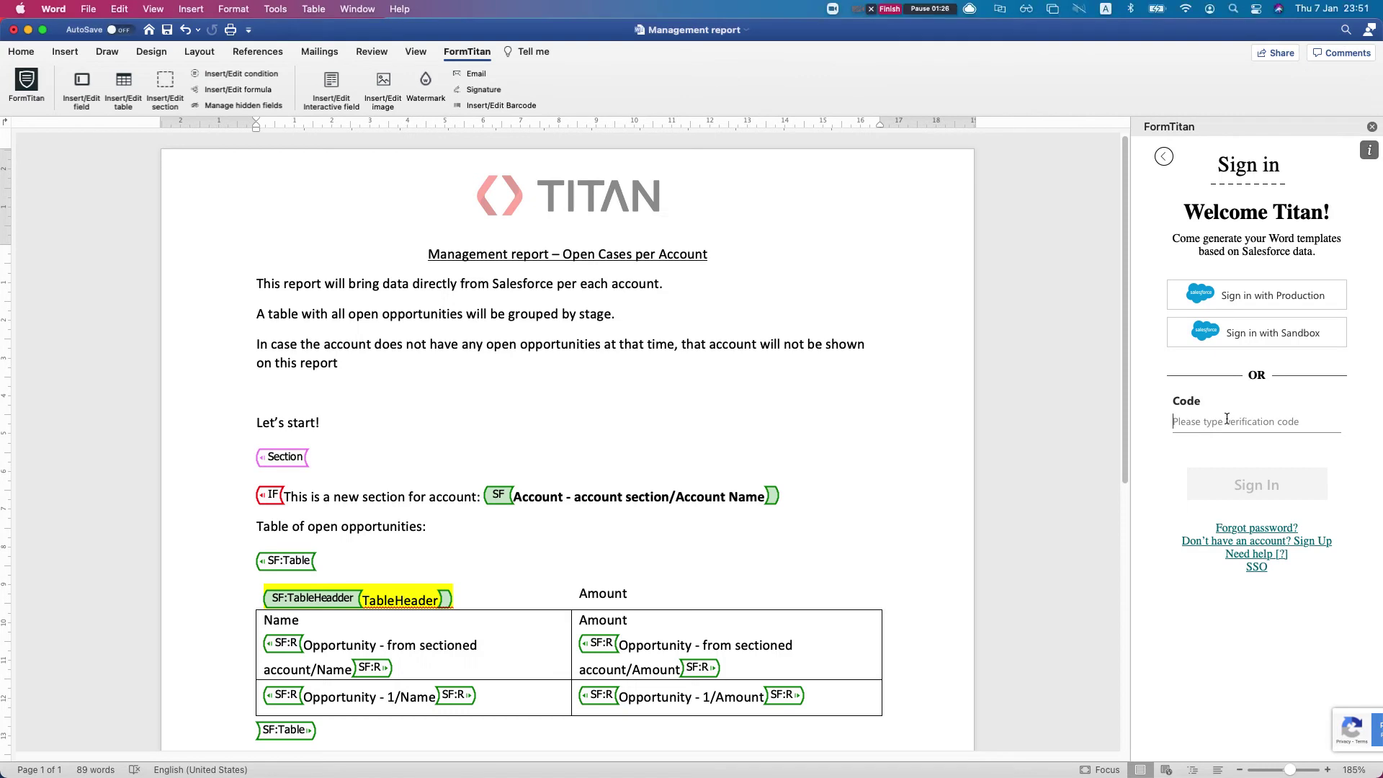
text(••••••)
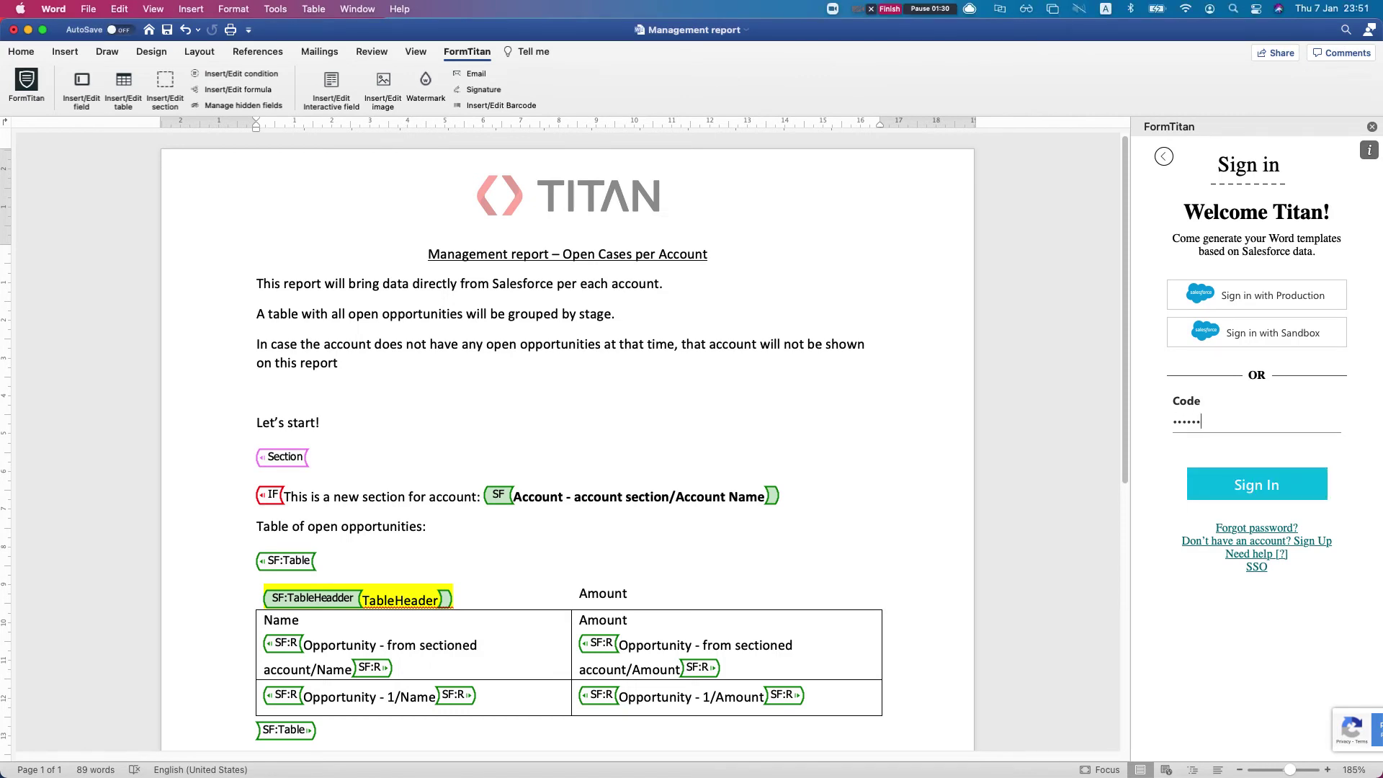
click(1256, 499)
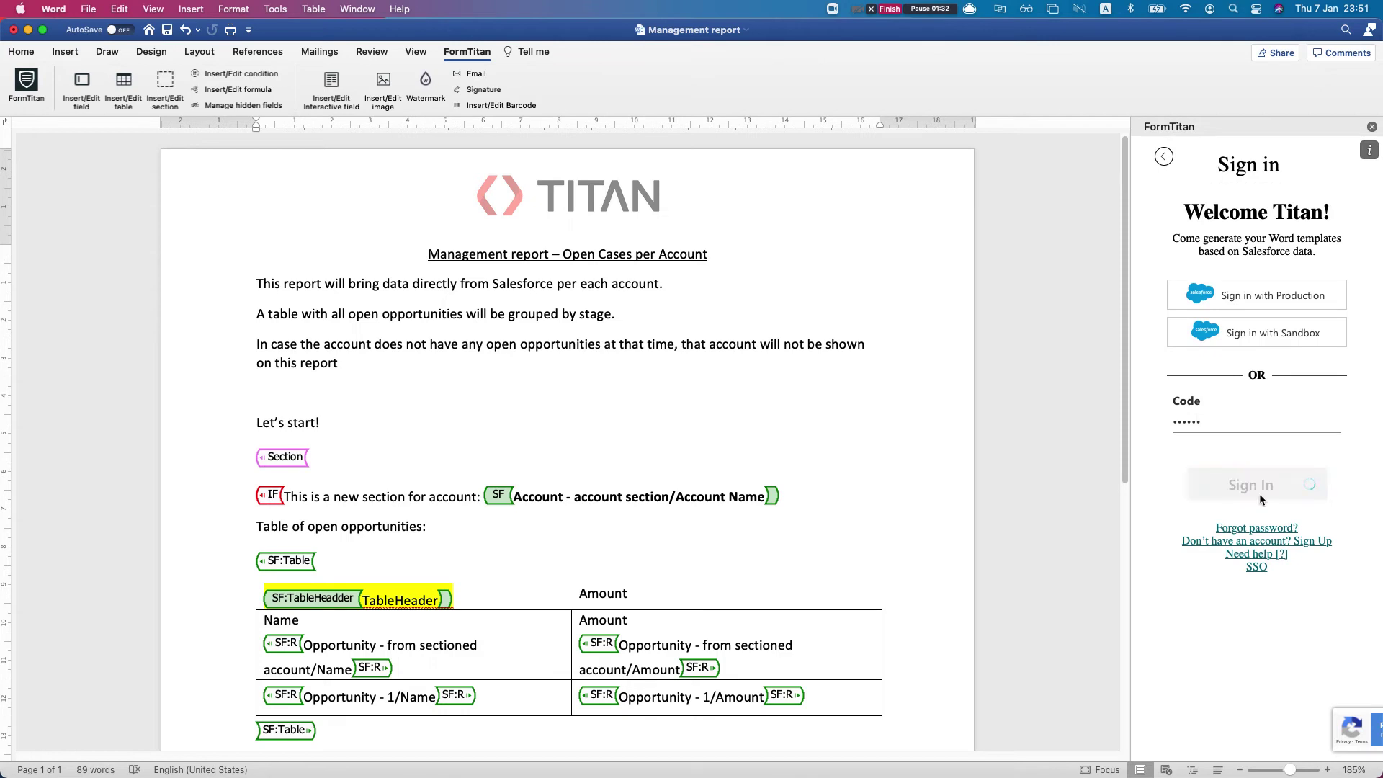
click(1146, 309)
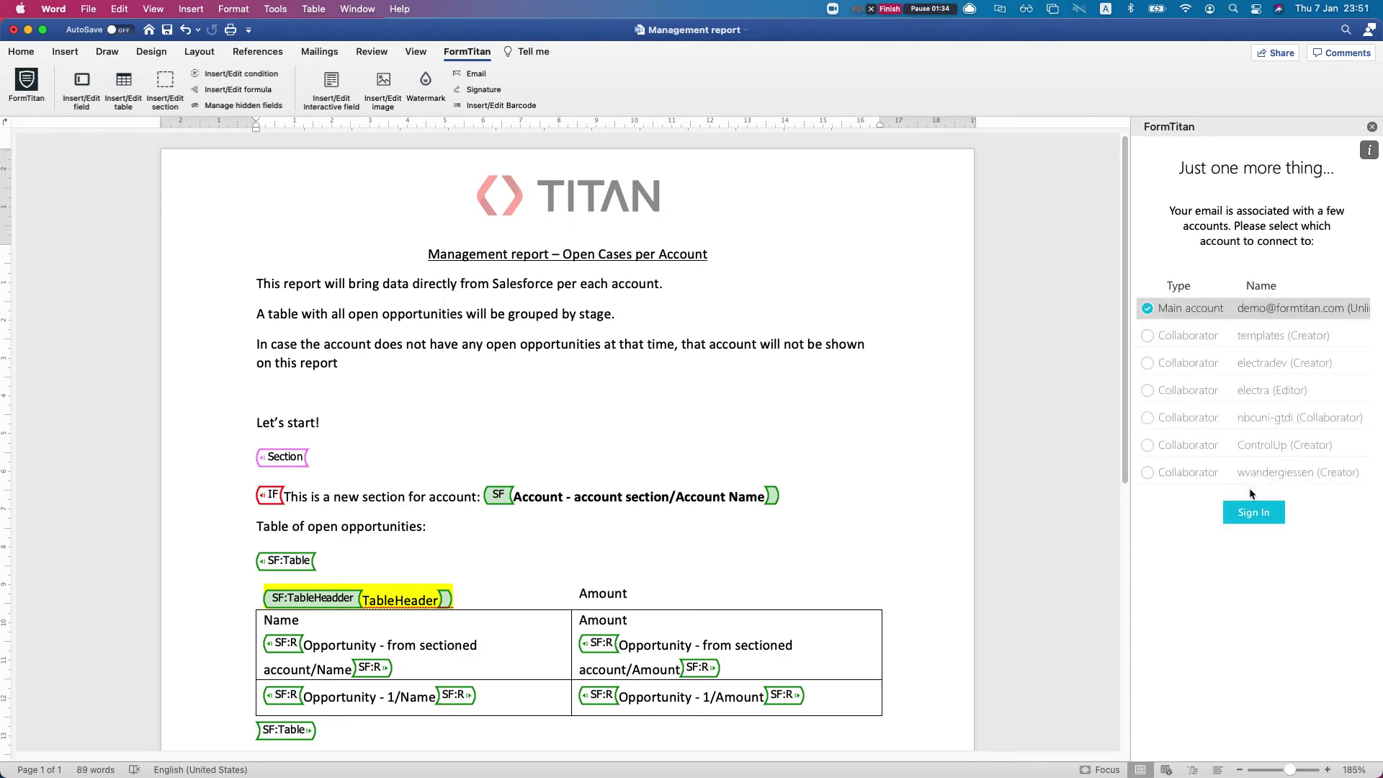
Confirm sign-in with the main account and place the cursor on the Section placeholder line
click(1252, 514)
scroll(670, 427, down, 1)
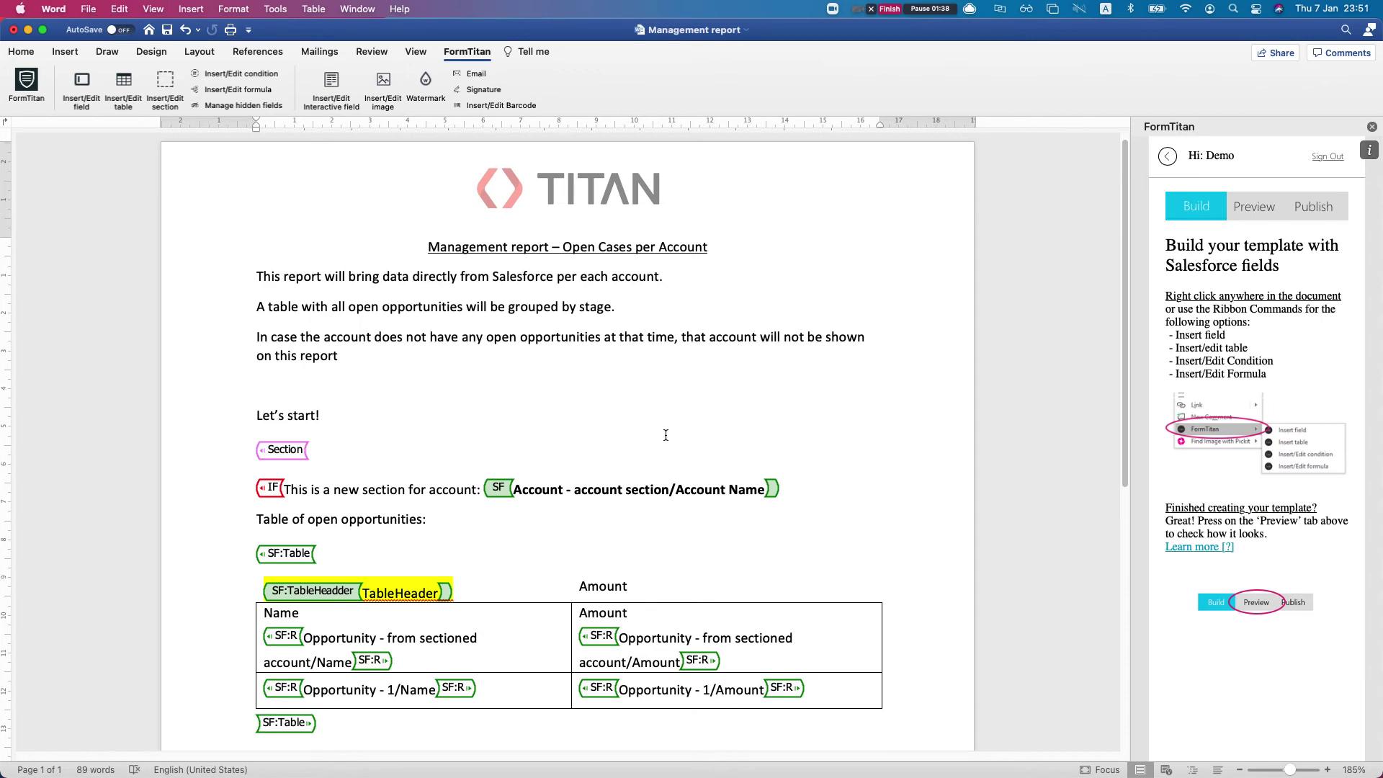
drag(253, 276, 348, 340)
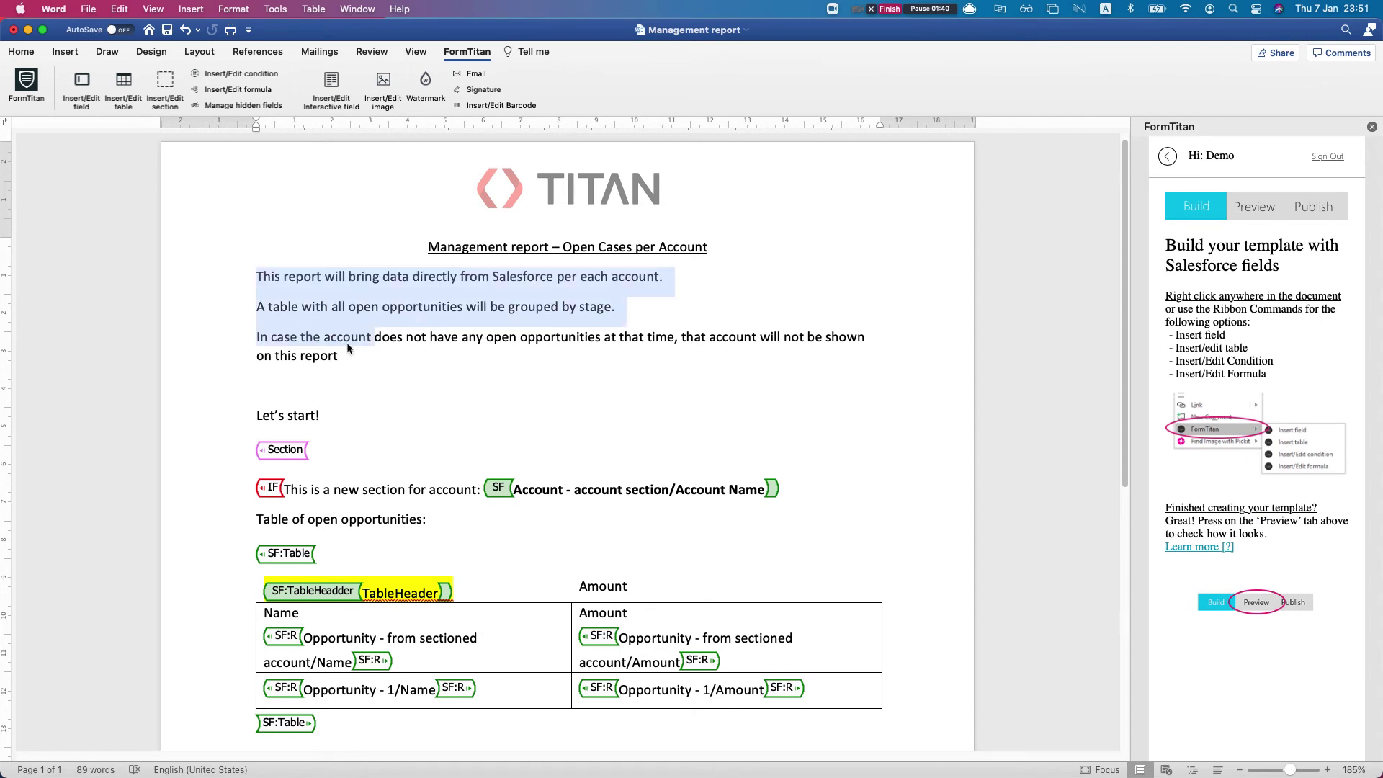
click(370, 421)
scroll(369, 421, down, 5)
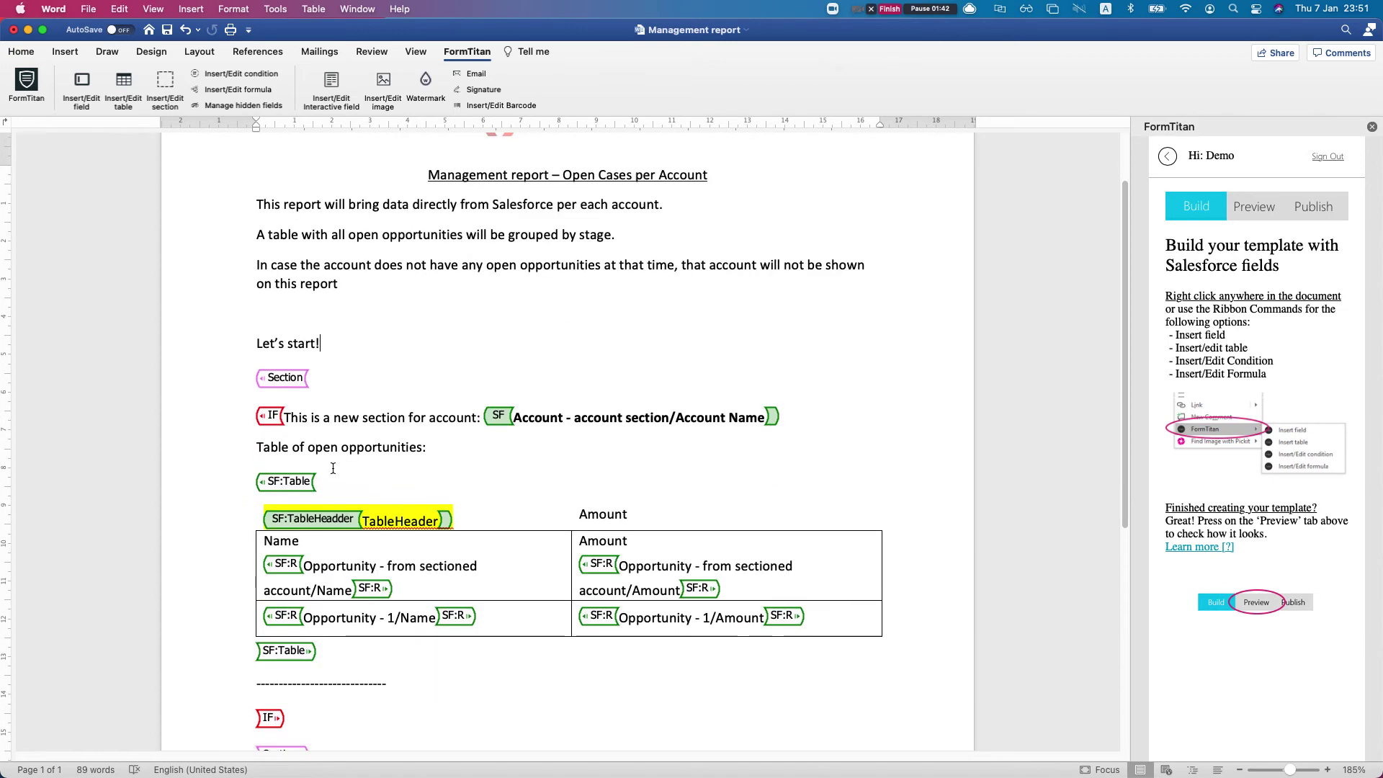
click(330, 380)
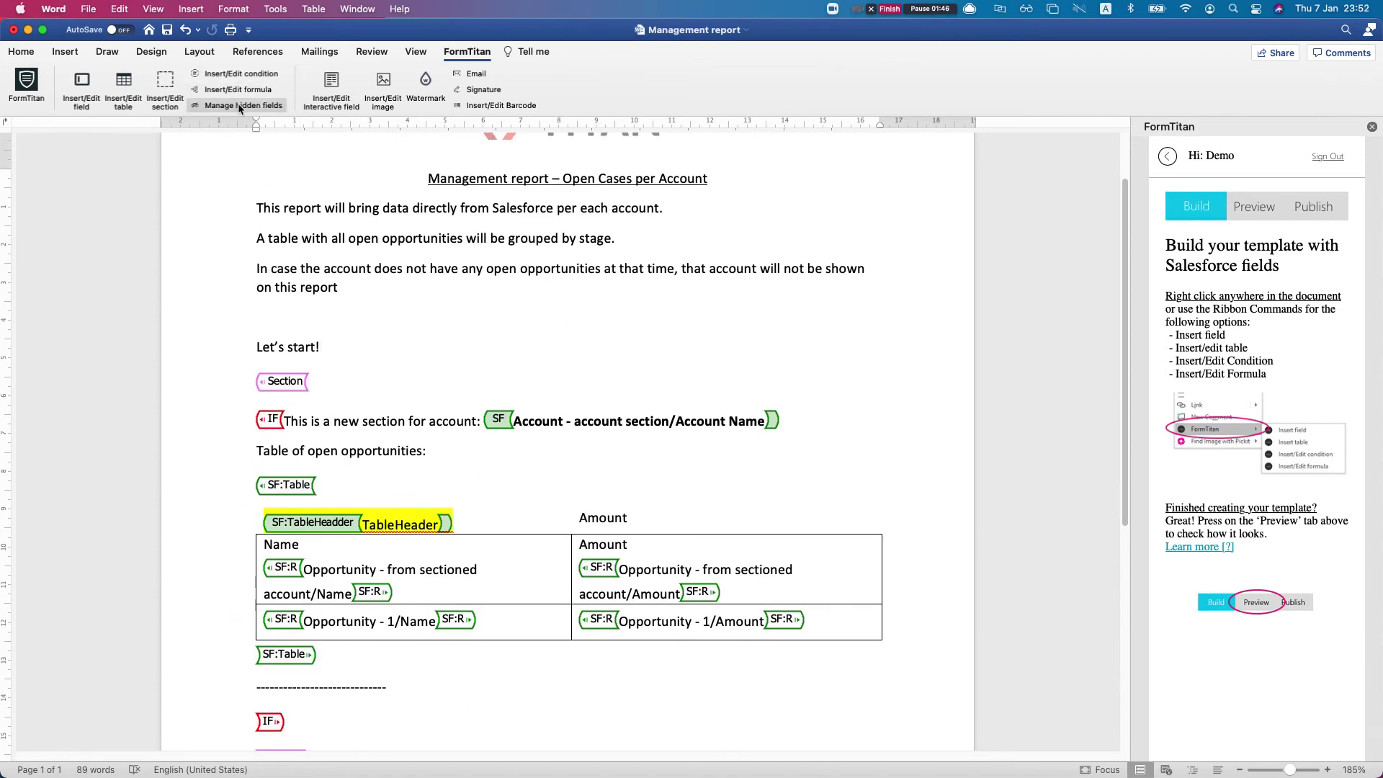
click(167, 85)
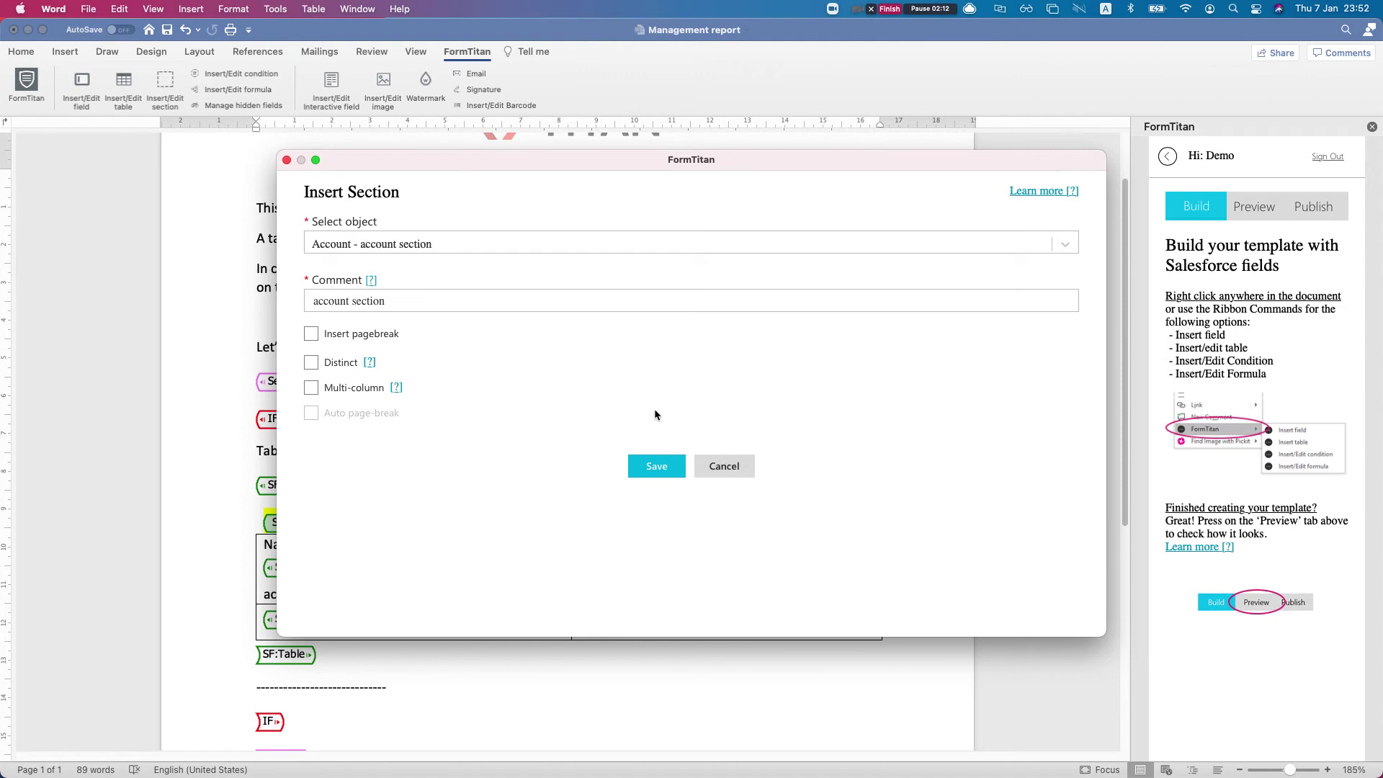
click(724, 466)
scroll(357, 383, down, 4)
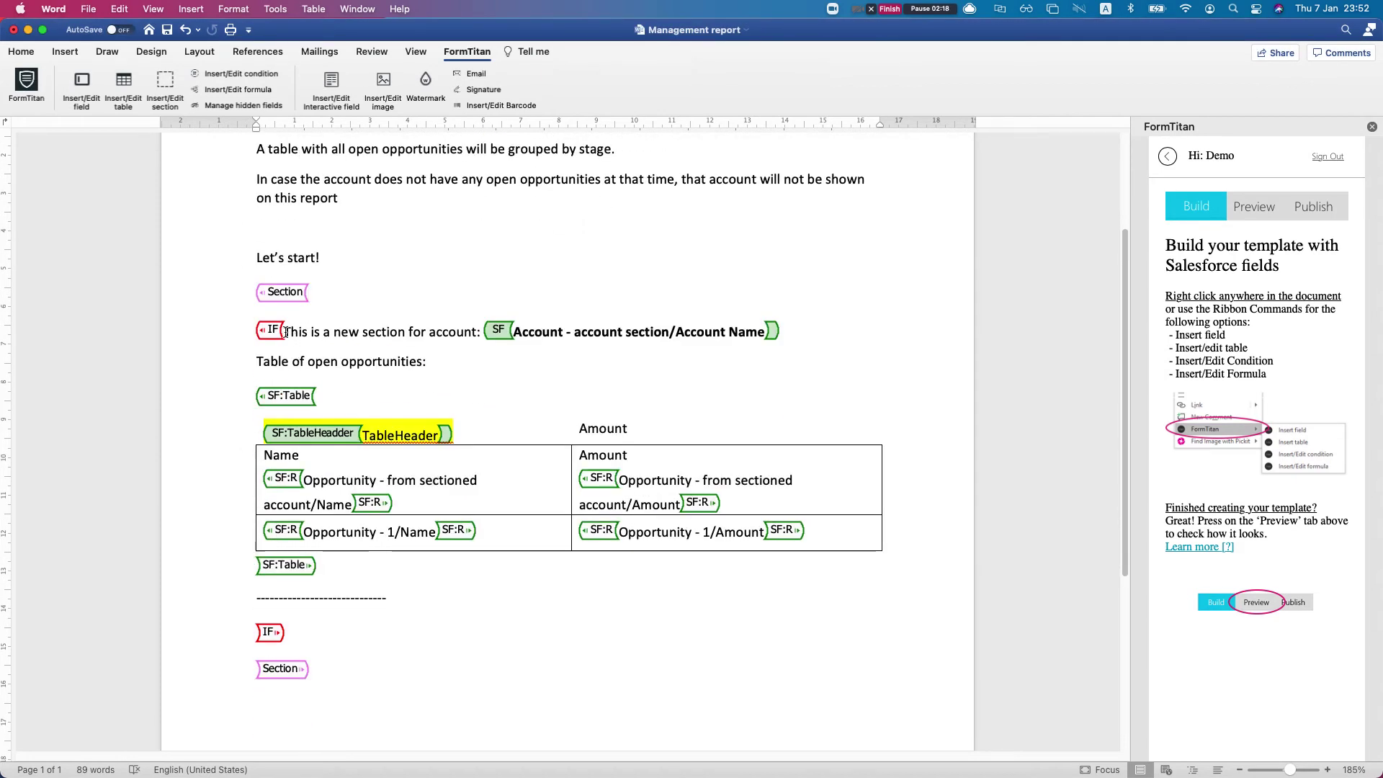
Review the IF placeholder's condition: account section object, Open Opportunities not equal to 0
click(222, 75)
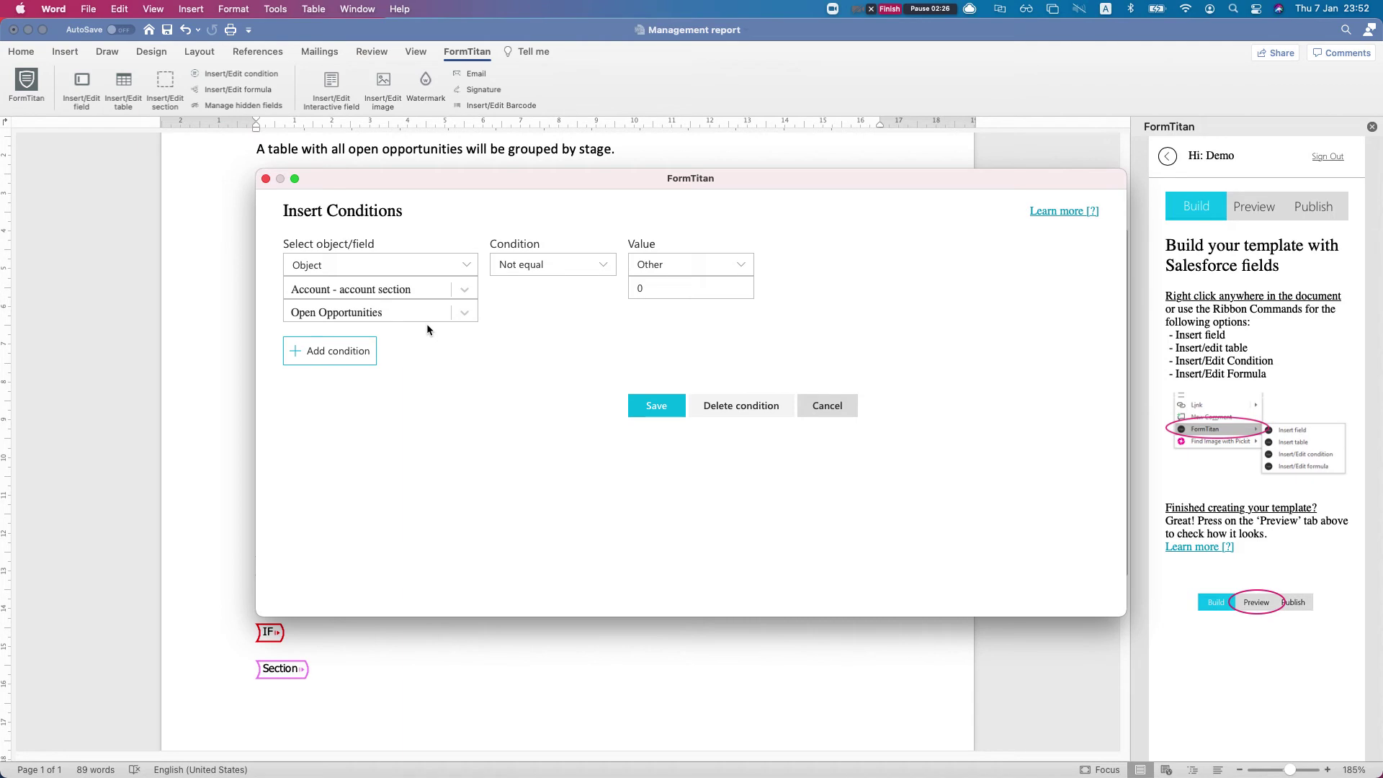
click(375, 288)
click(375, 288)
key(ctrl+Up)
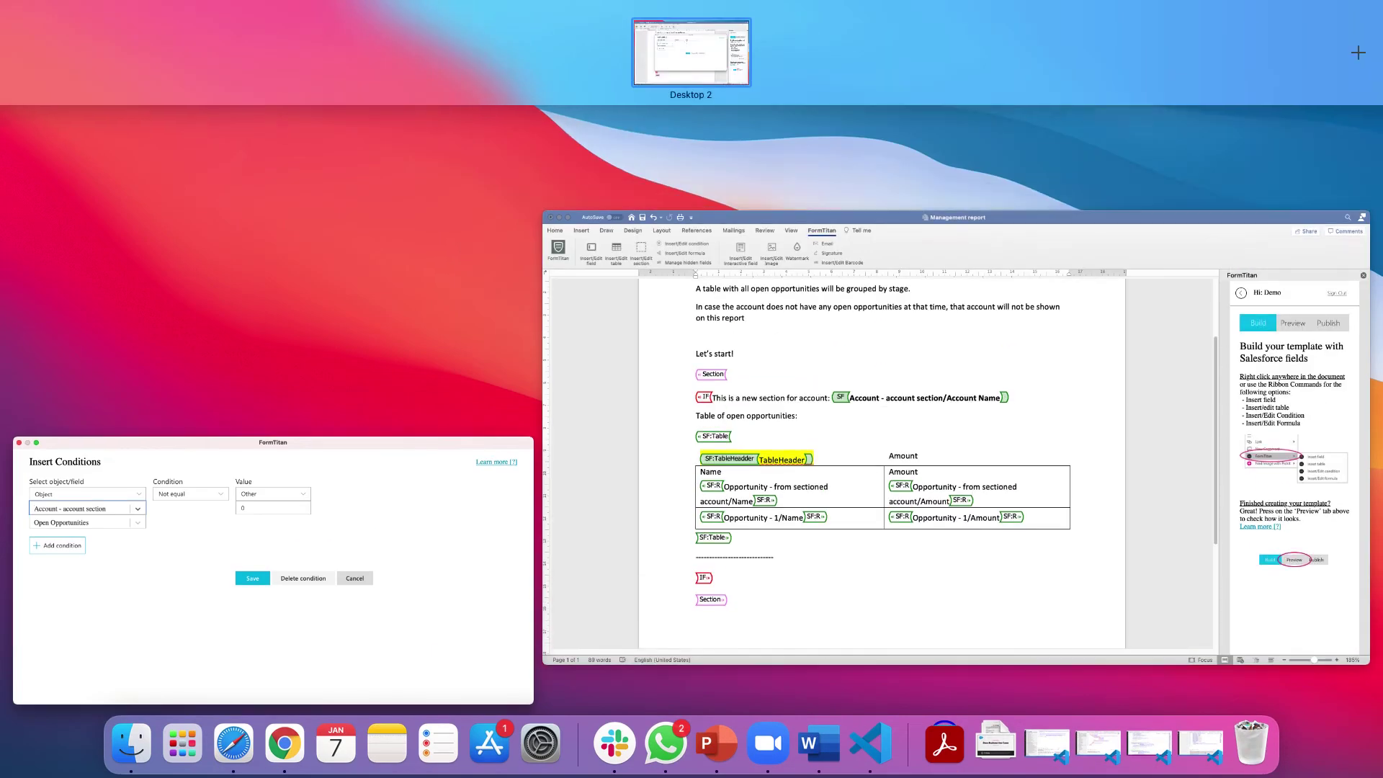
key(ctrl+Up)
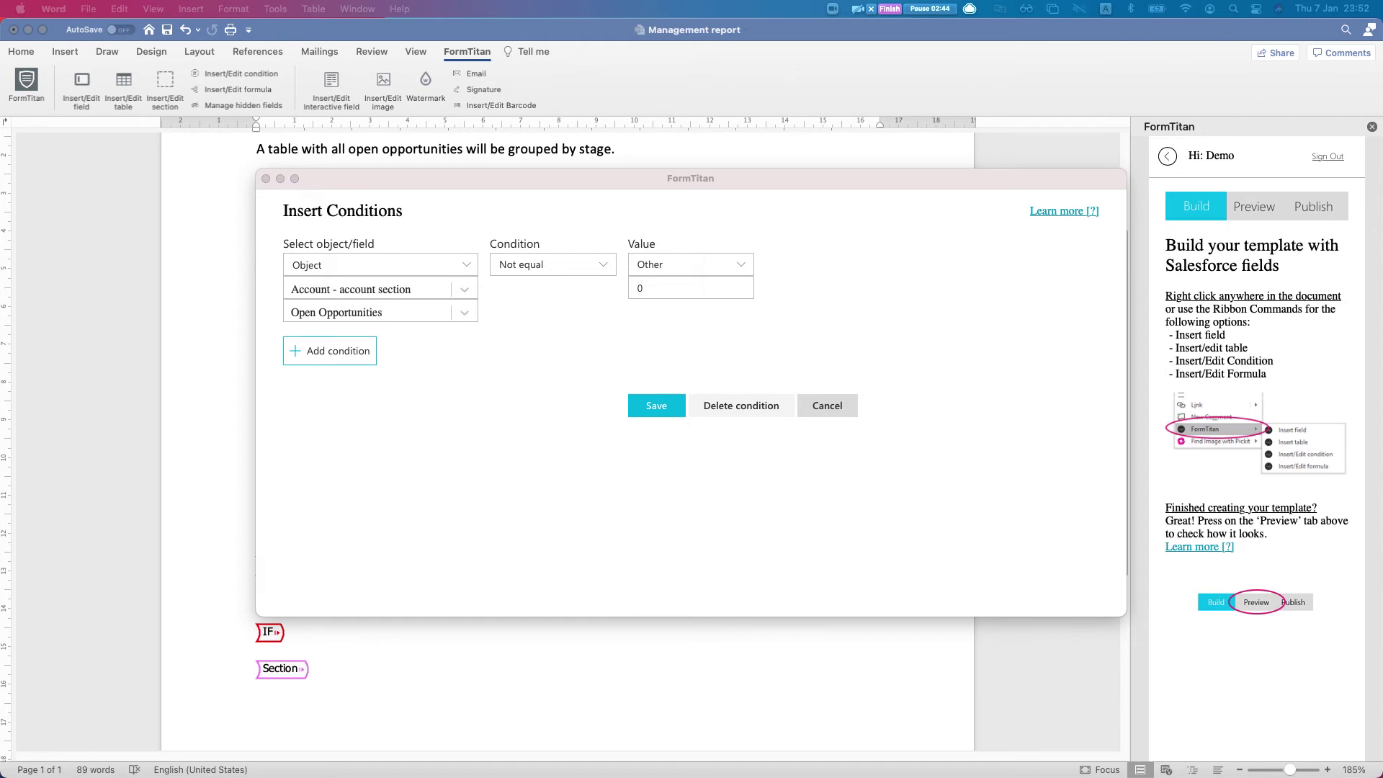
In Salesforce, confirm the Dickenson plc account shows 1 open opportunity, then return to Word
key(ctrl+Right)
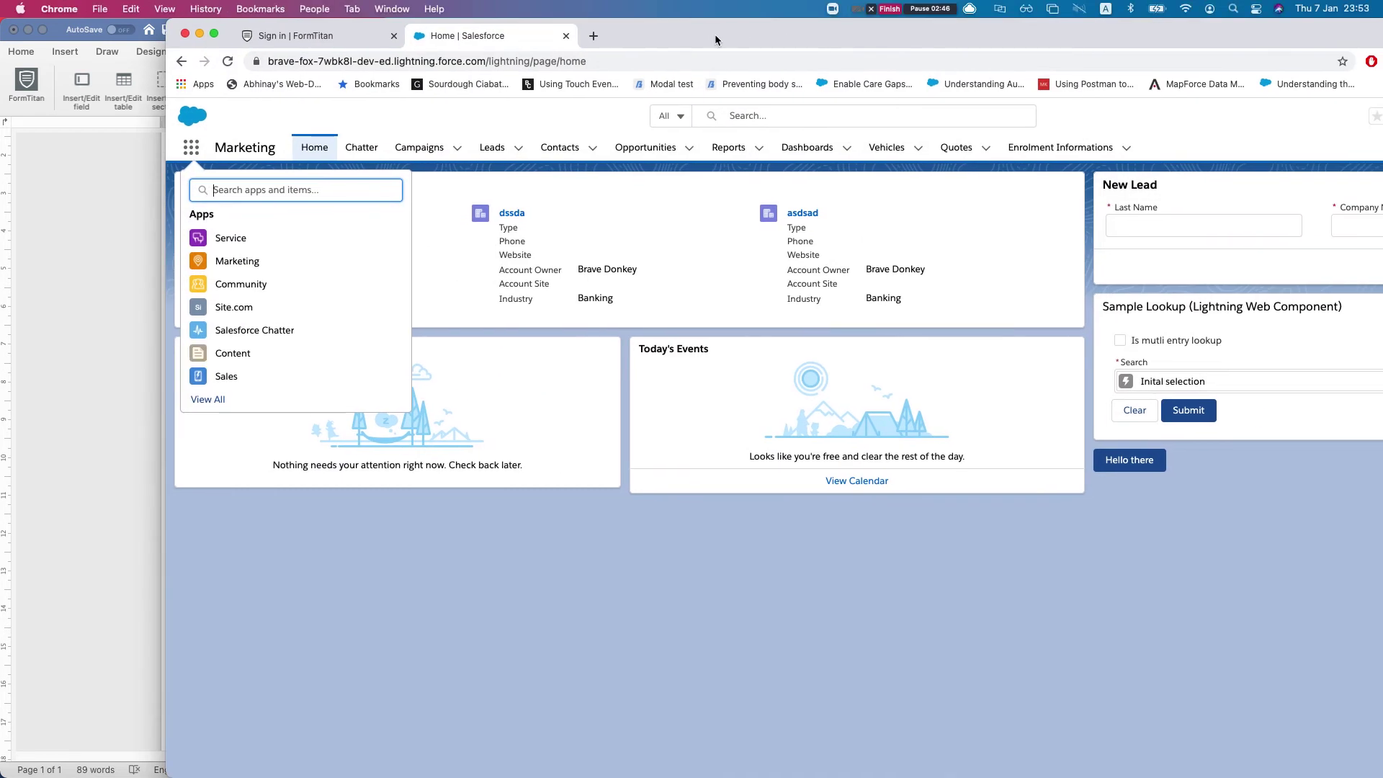
text(acc)
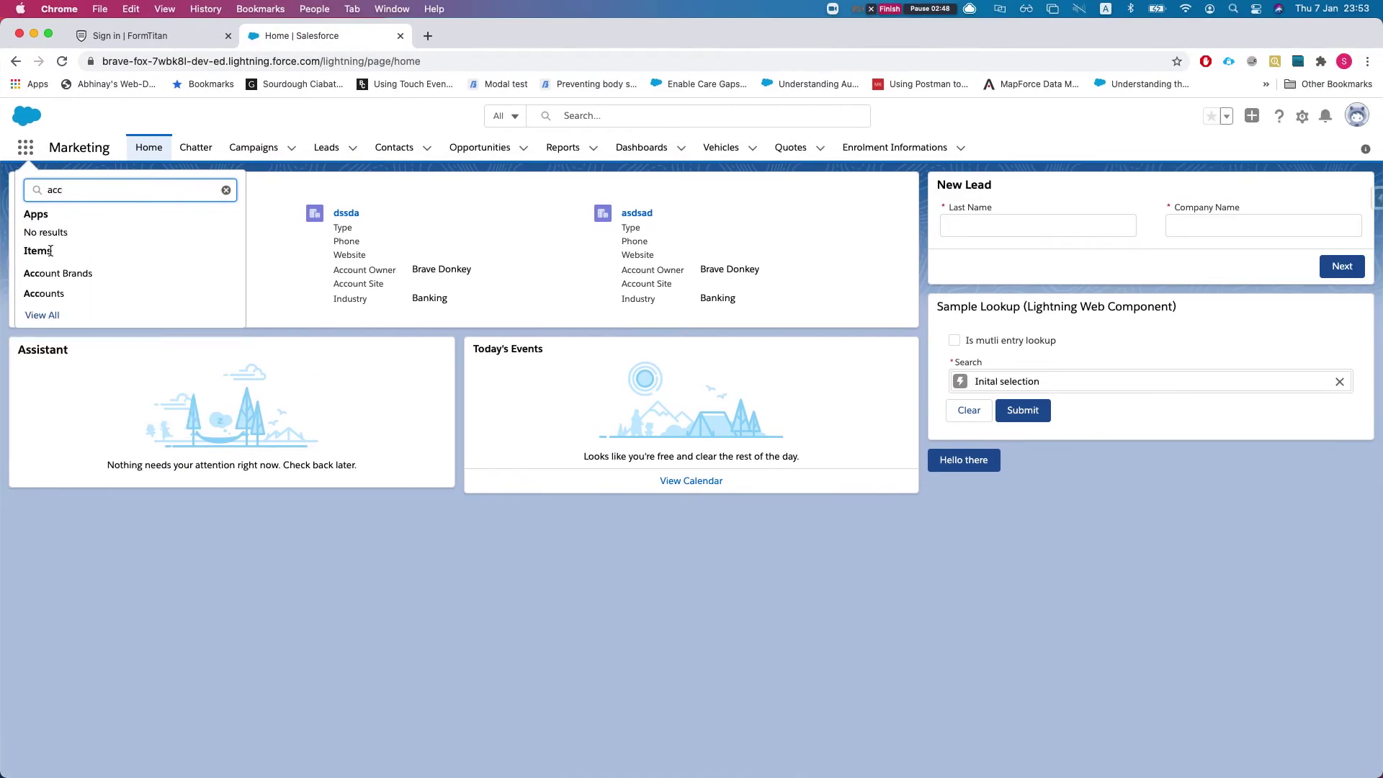
click(184, 284)
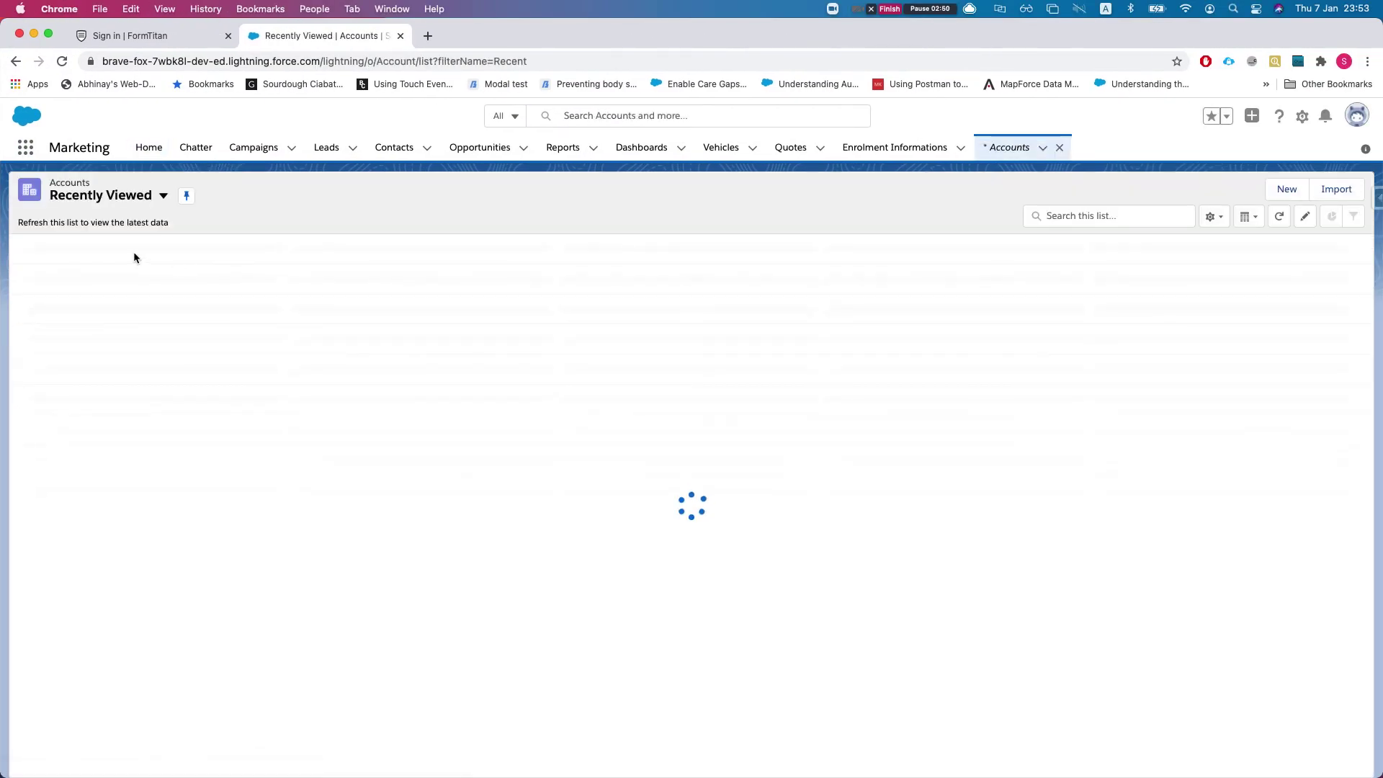
click(98, 268)
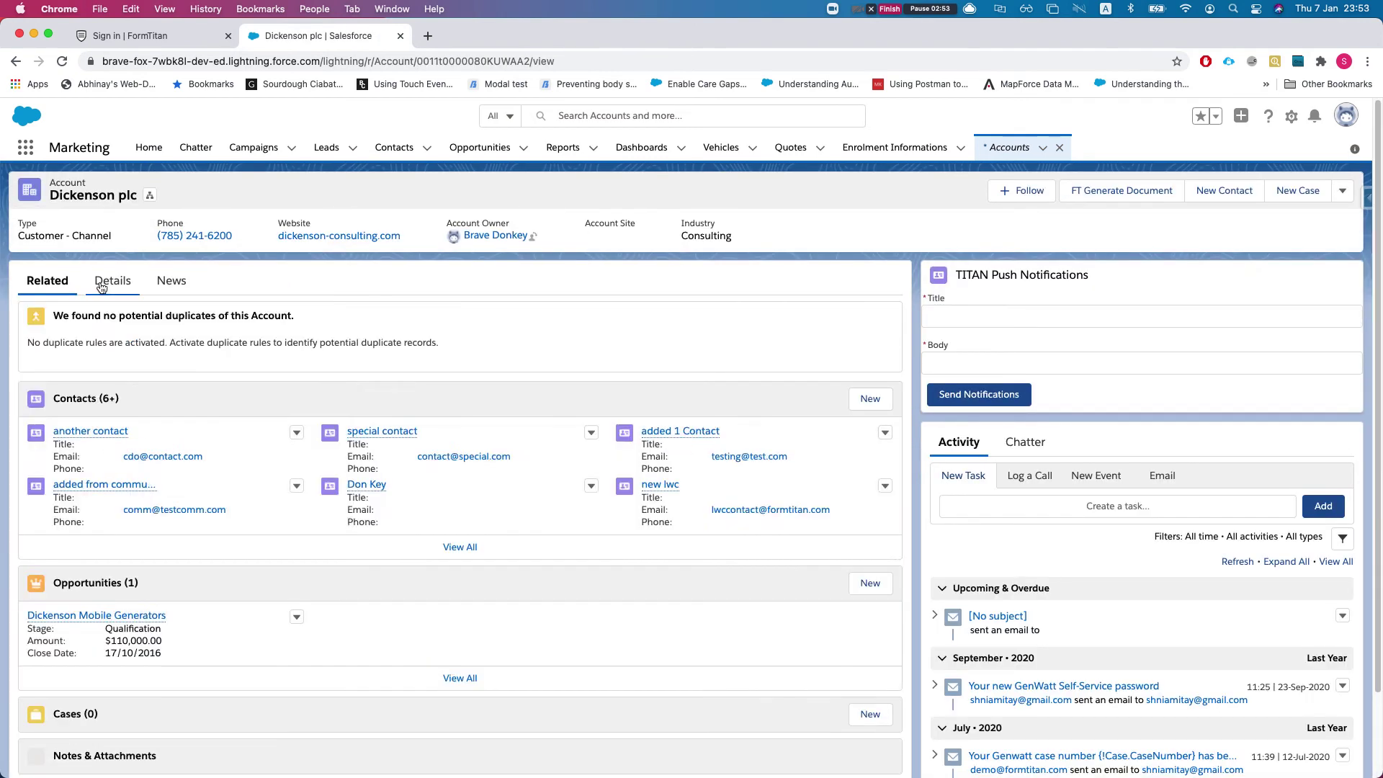
click(101, 288)
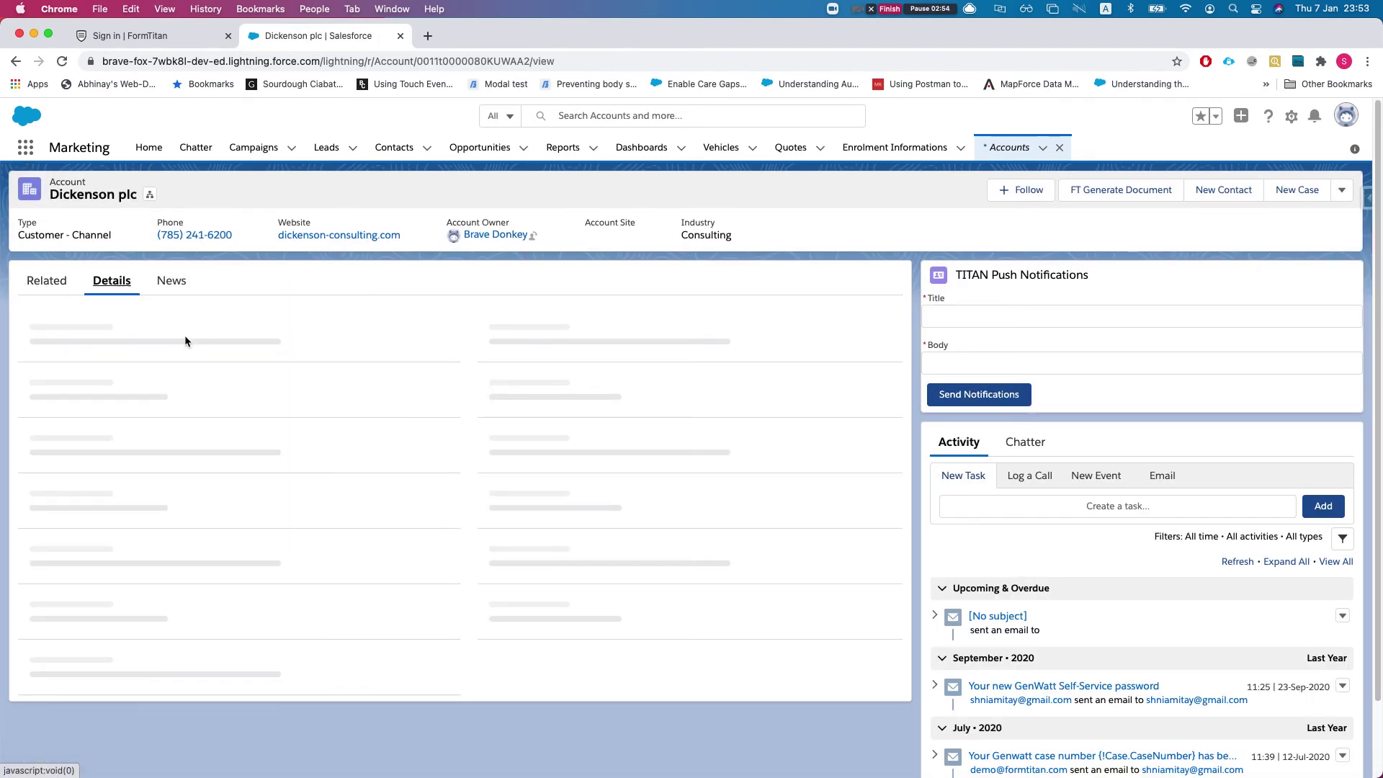
scroll(231, 375, down, 3)
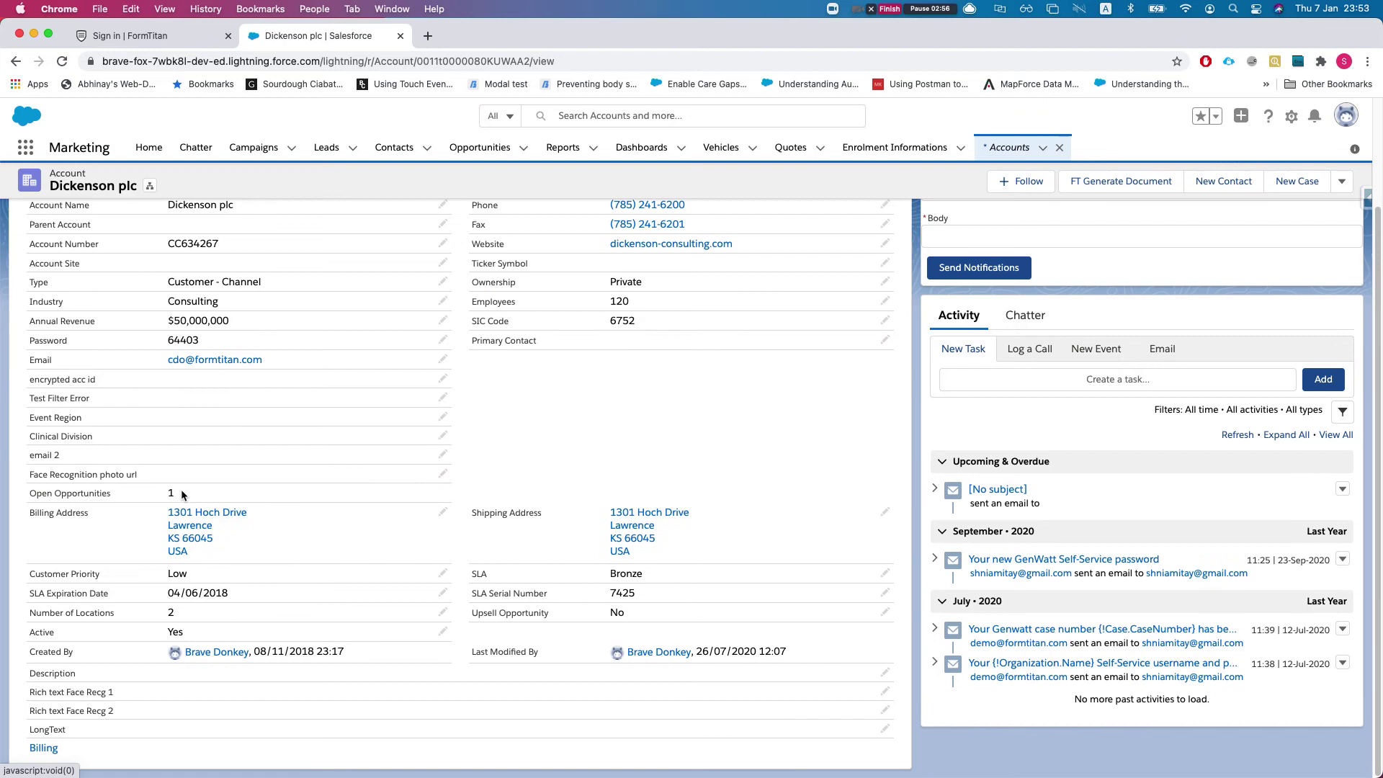
double_click(180, 494)
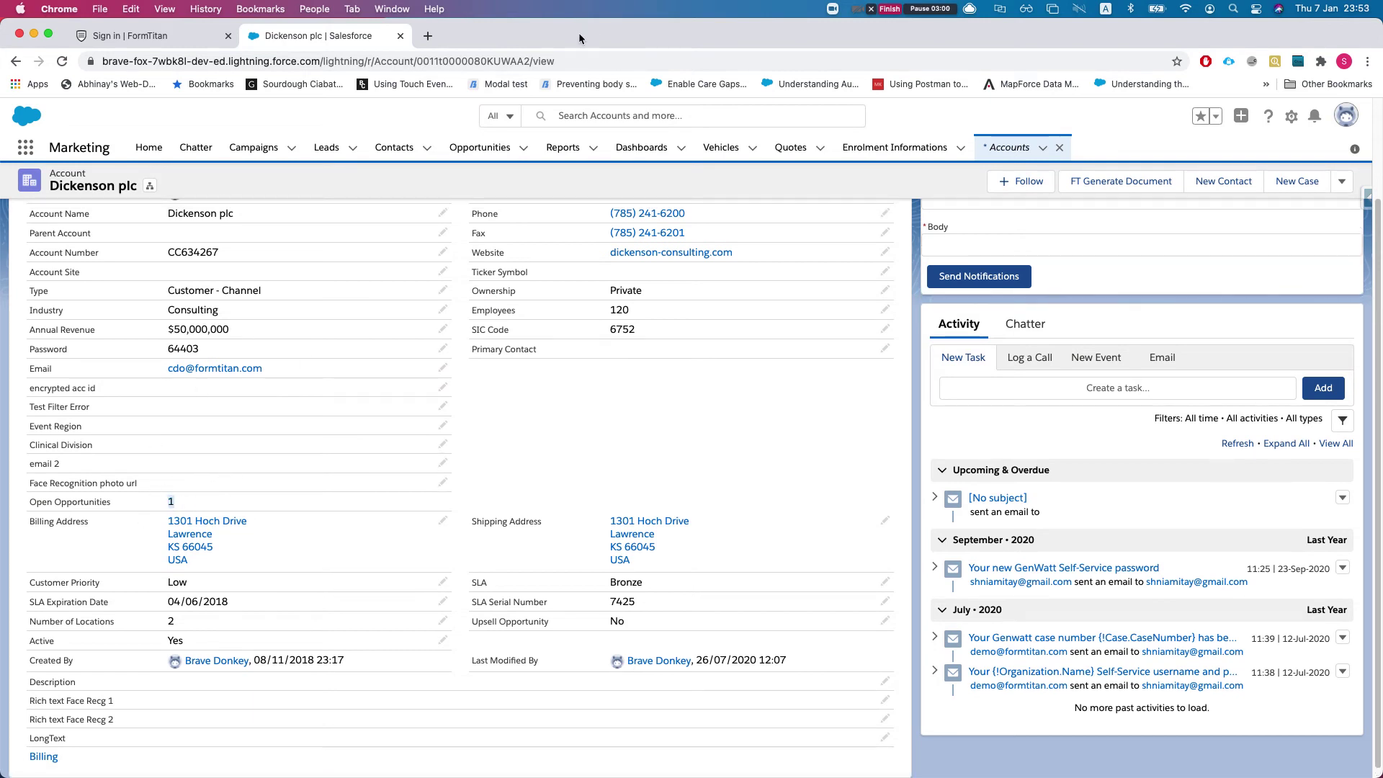
key(super+Tab)
click(510, 345)
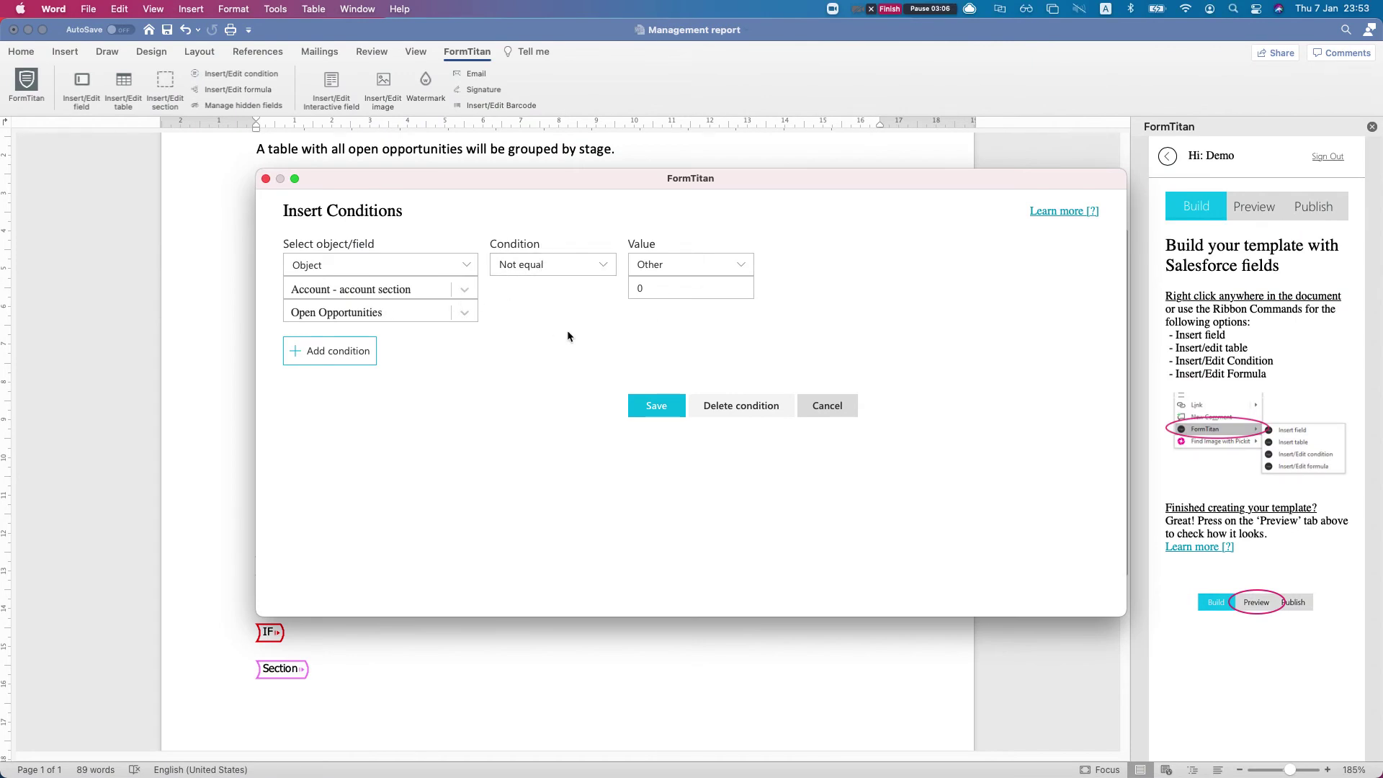
Save the condition and delete the 'Account - account section/' prefix from the field label
click(655, 407)
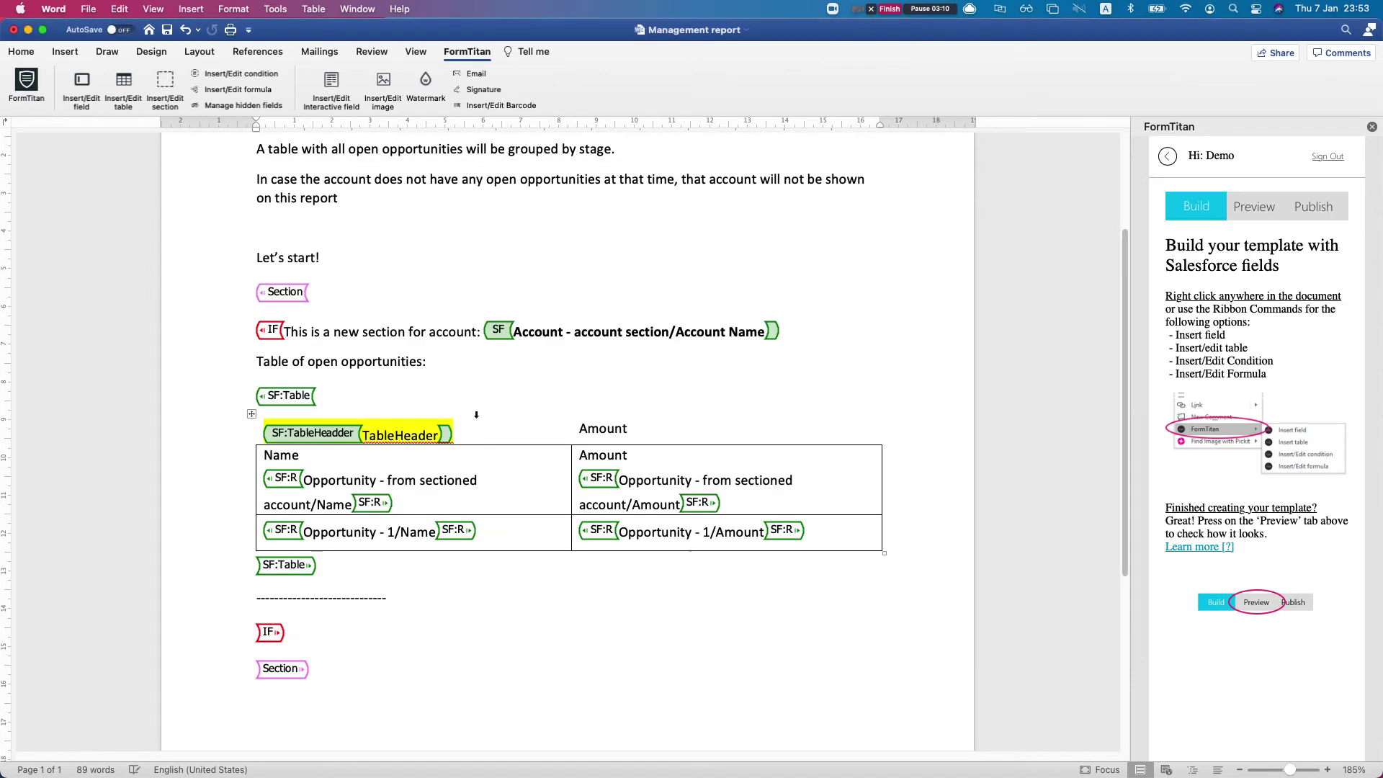
click(541, 323)
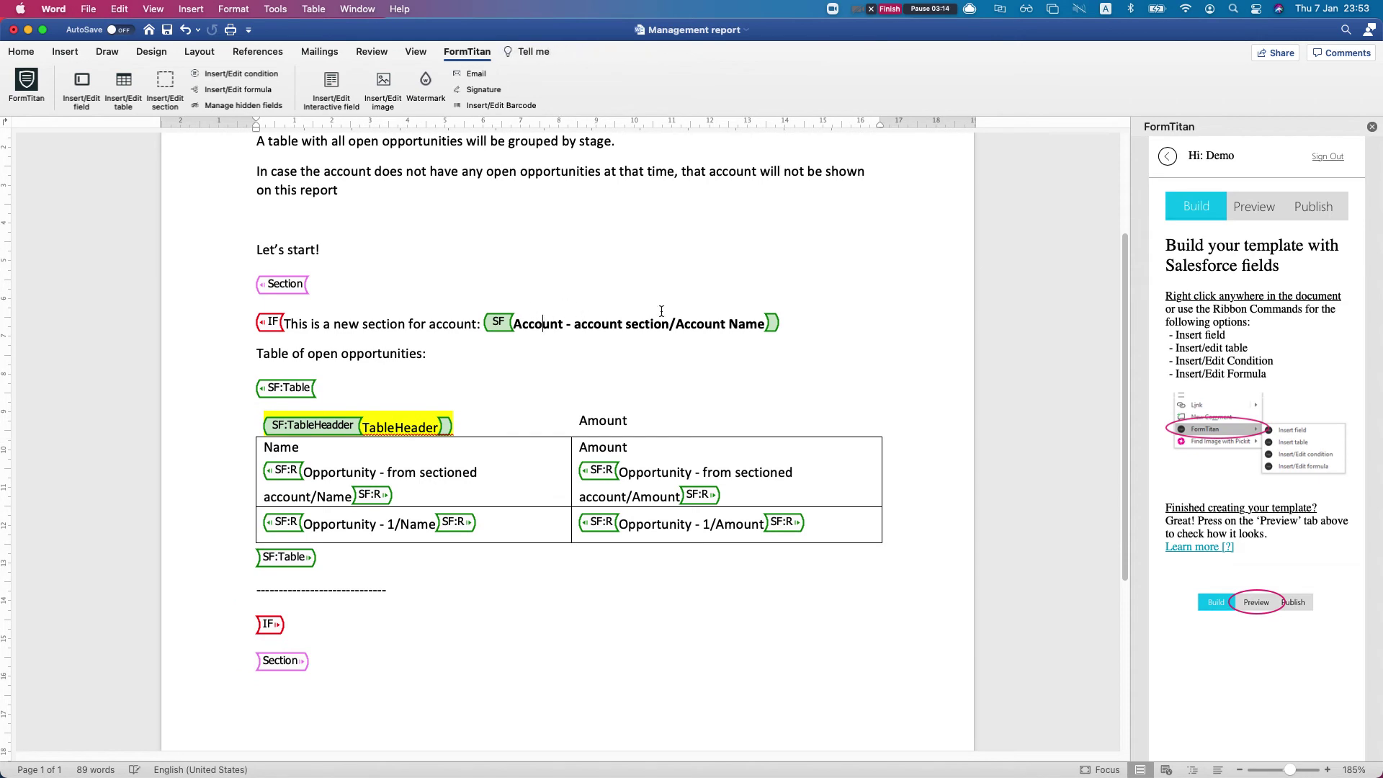
drag(515, 326, 675, 331)
key(BackSpace)
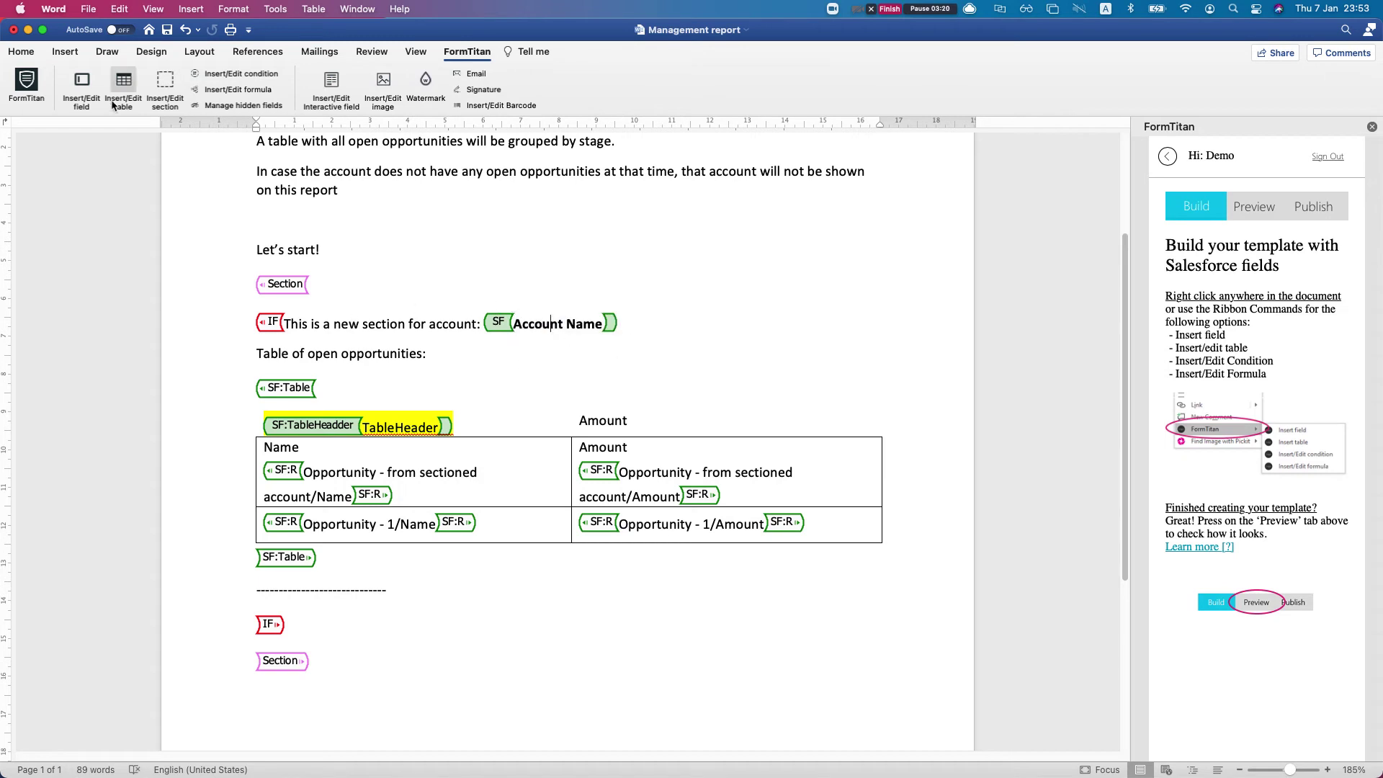
Open the Insert Field settings for the Account Name field
click(81, 104)
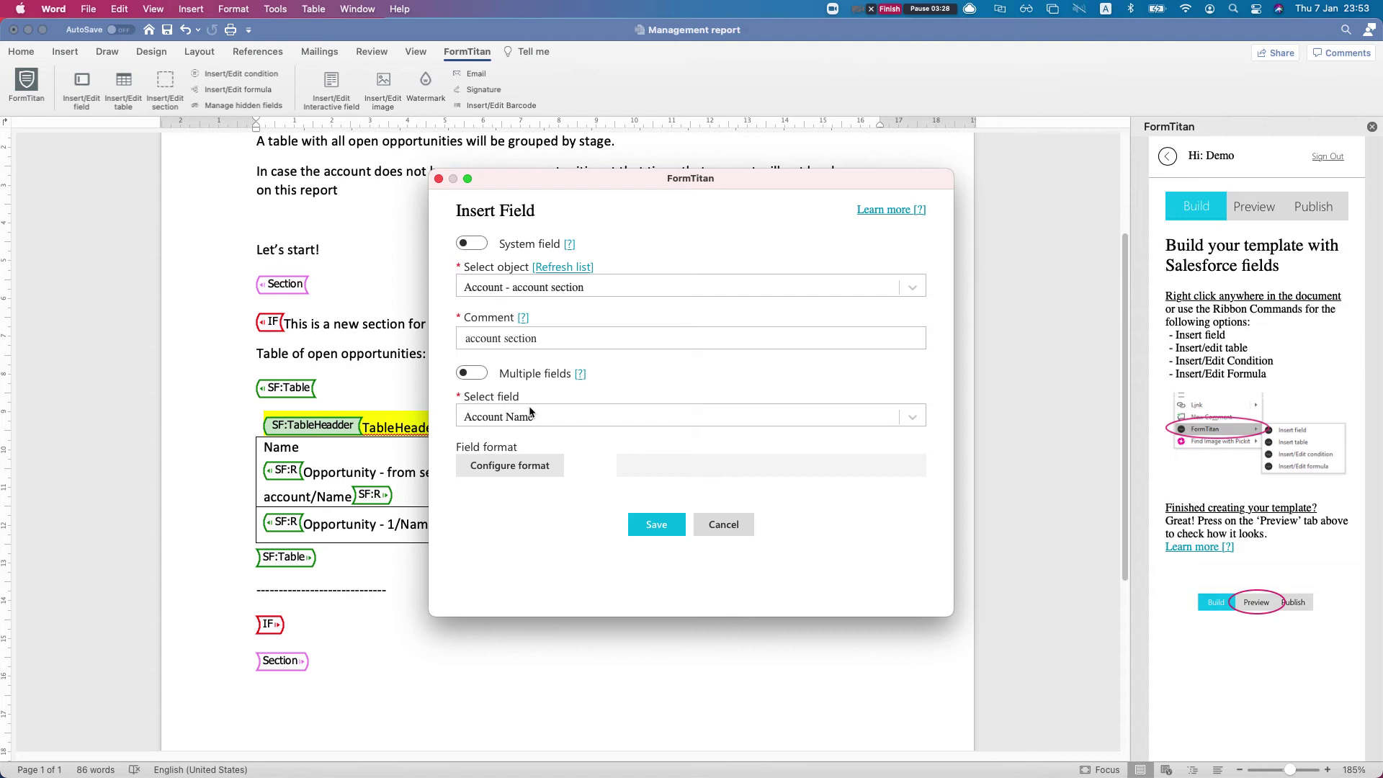
Close the field settings and open Insert Table for the SF:Table tag
click(439, 179)
scroll(382, 333, down, 1)
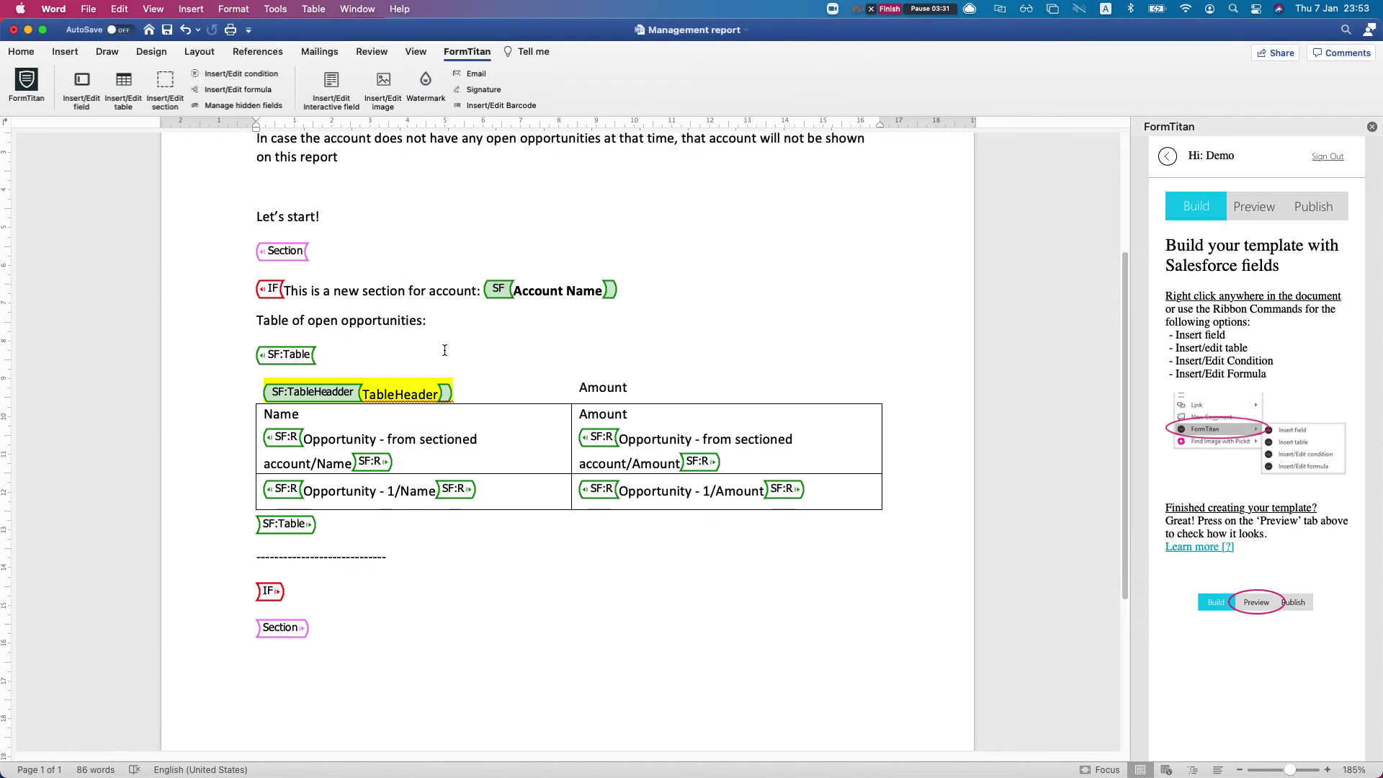
click(342, 358)
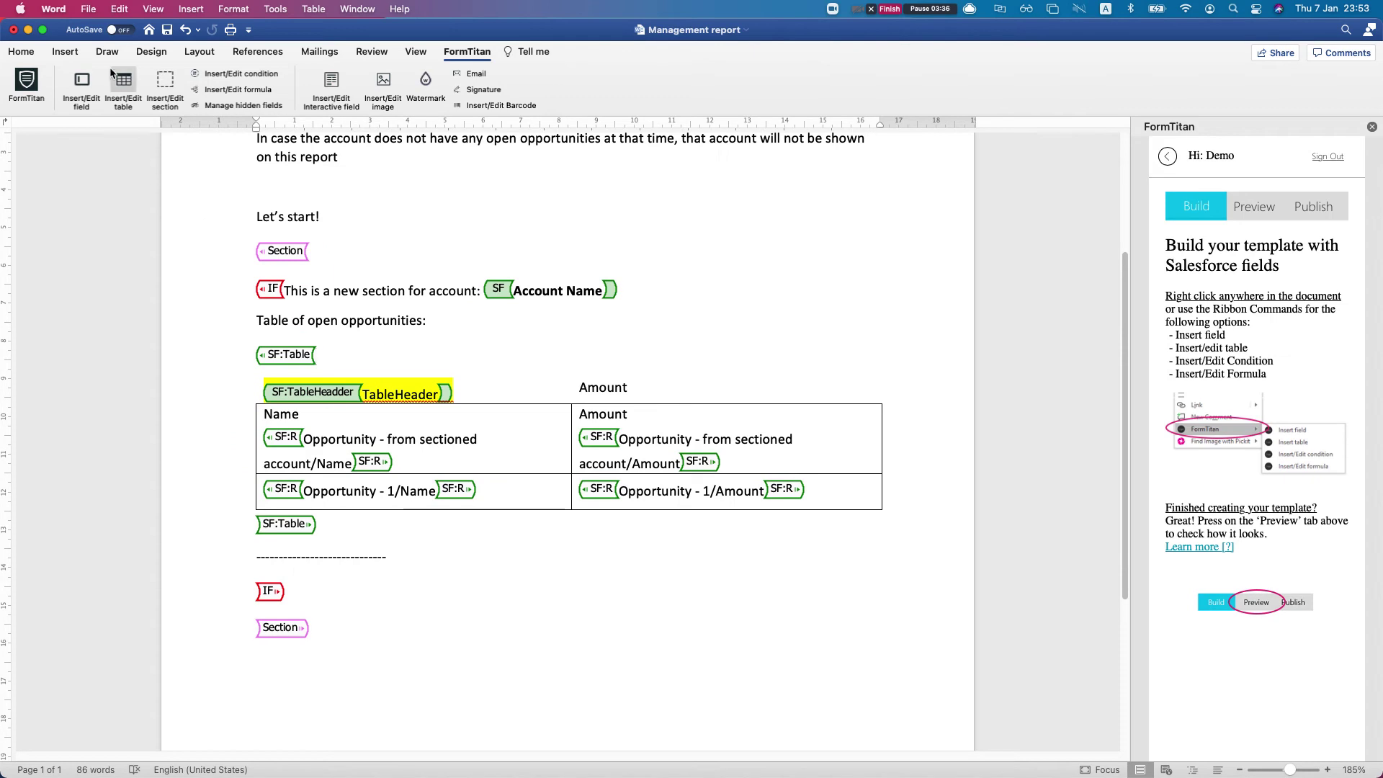
click(123, 90)
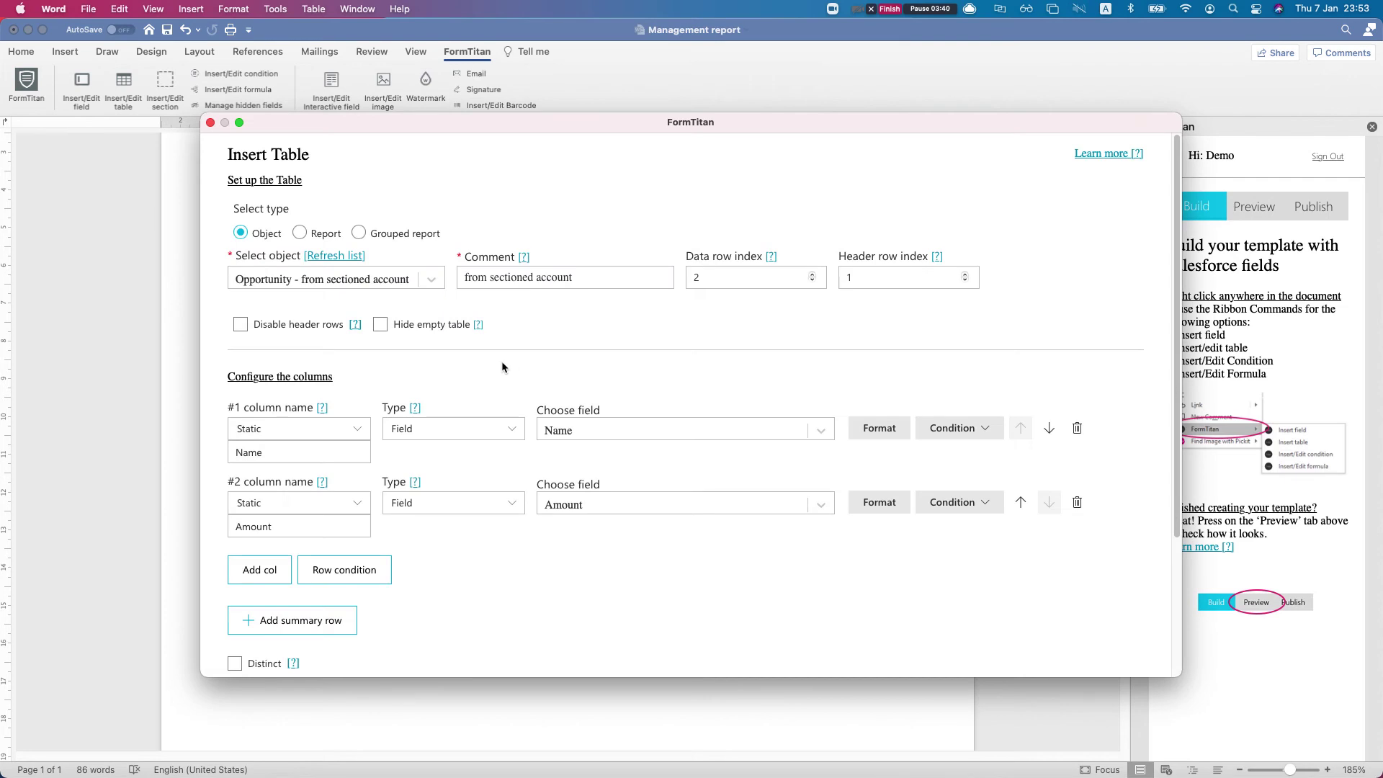
Review the table's Opportunity object, 'from sectioned account' comment, and Name and Amount columns
click(338, 279)
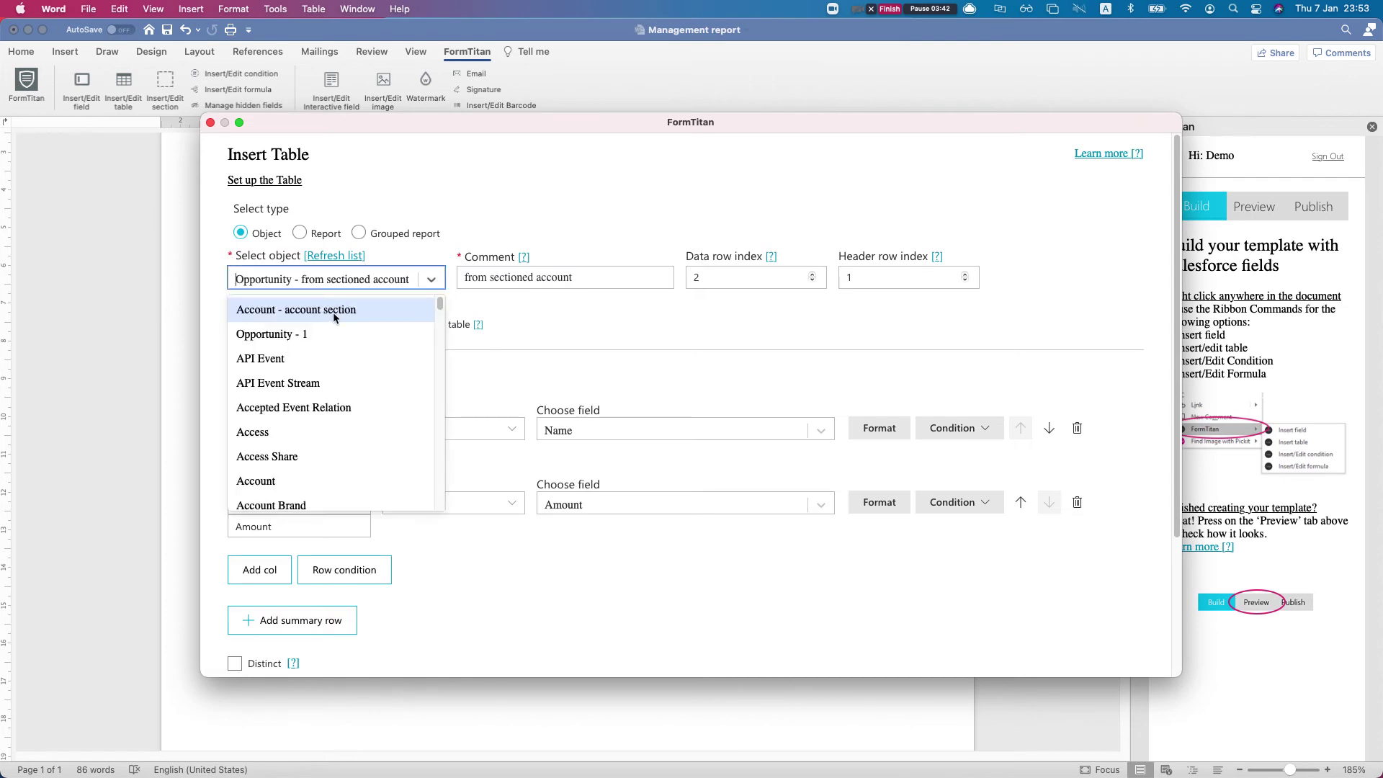
click(584, 325)
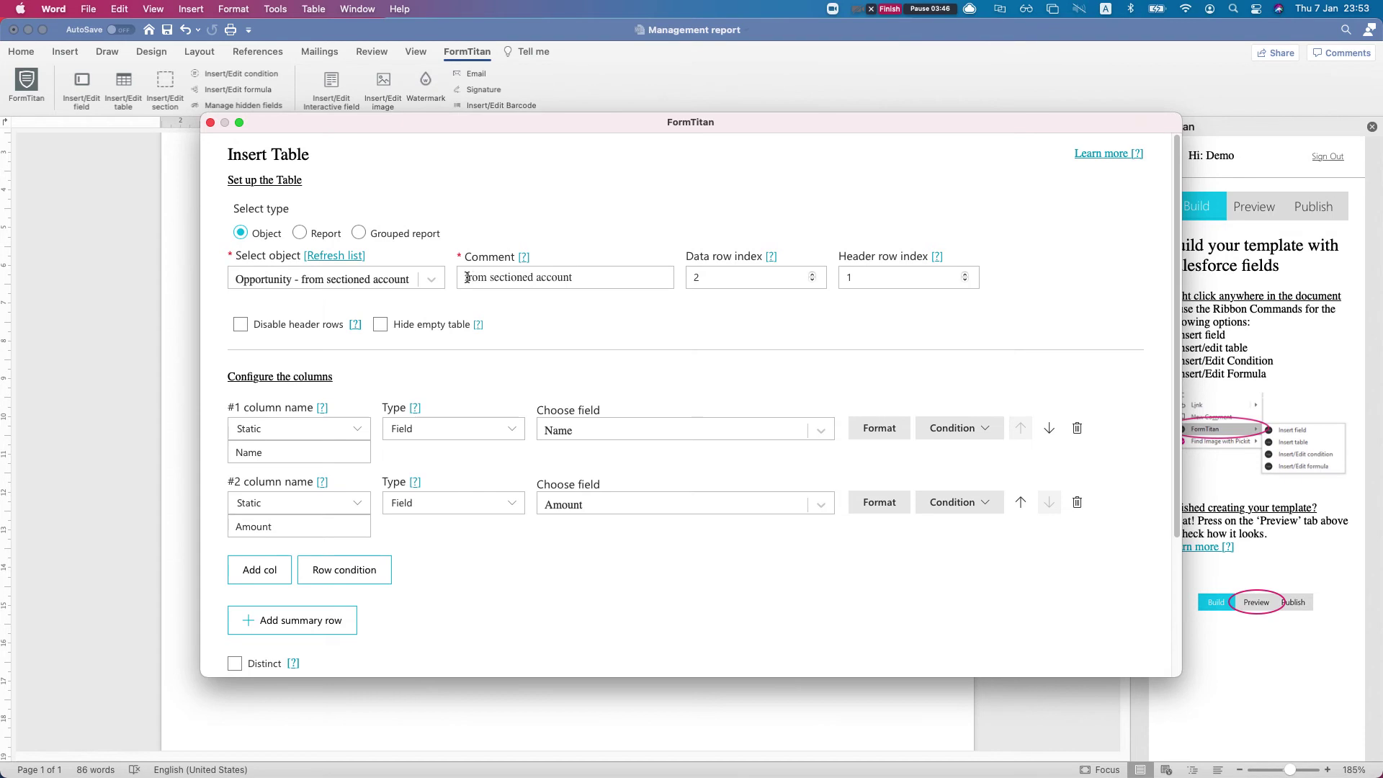
drag(467, 277, 577, 278)
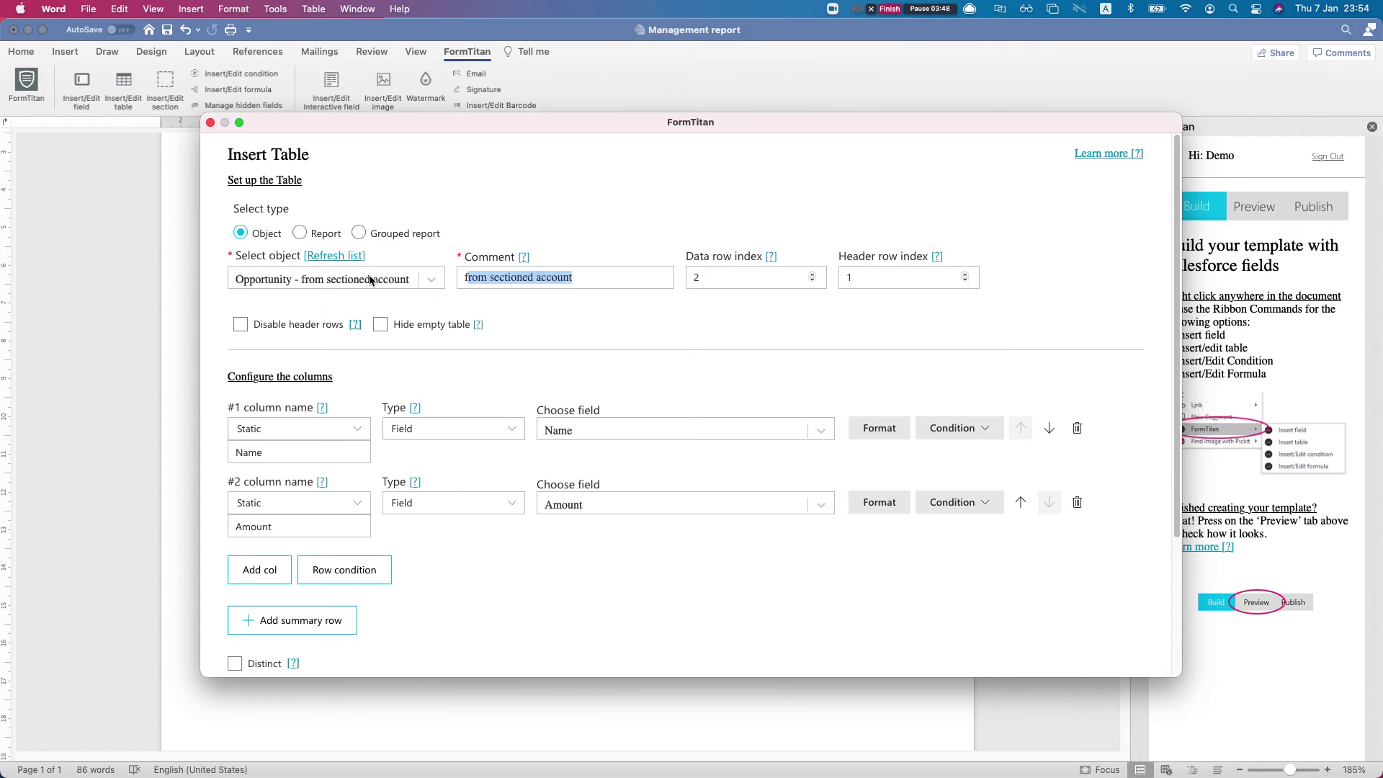
drag(466, 278, 576, 278)
click(575, 279)
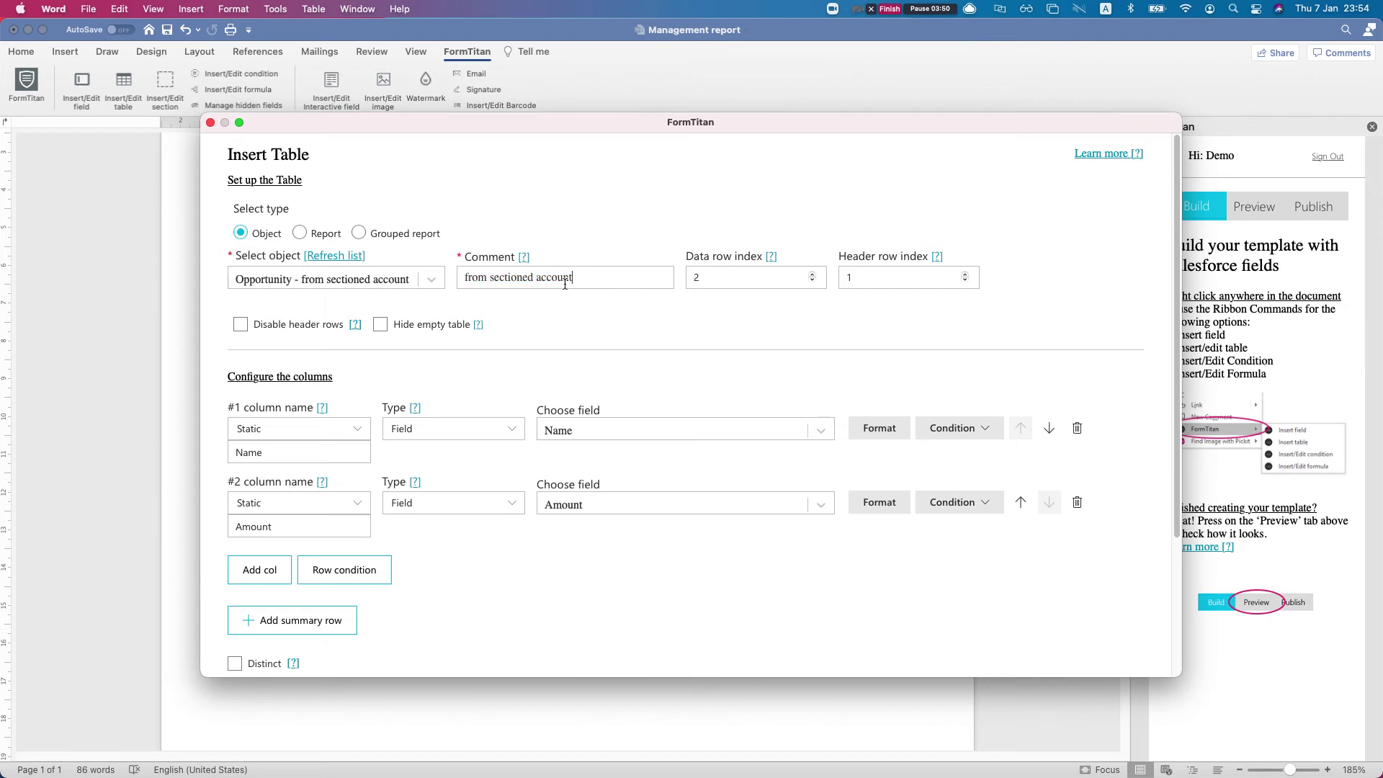
scroll(562, 288, down, 2)
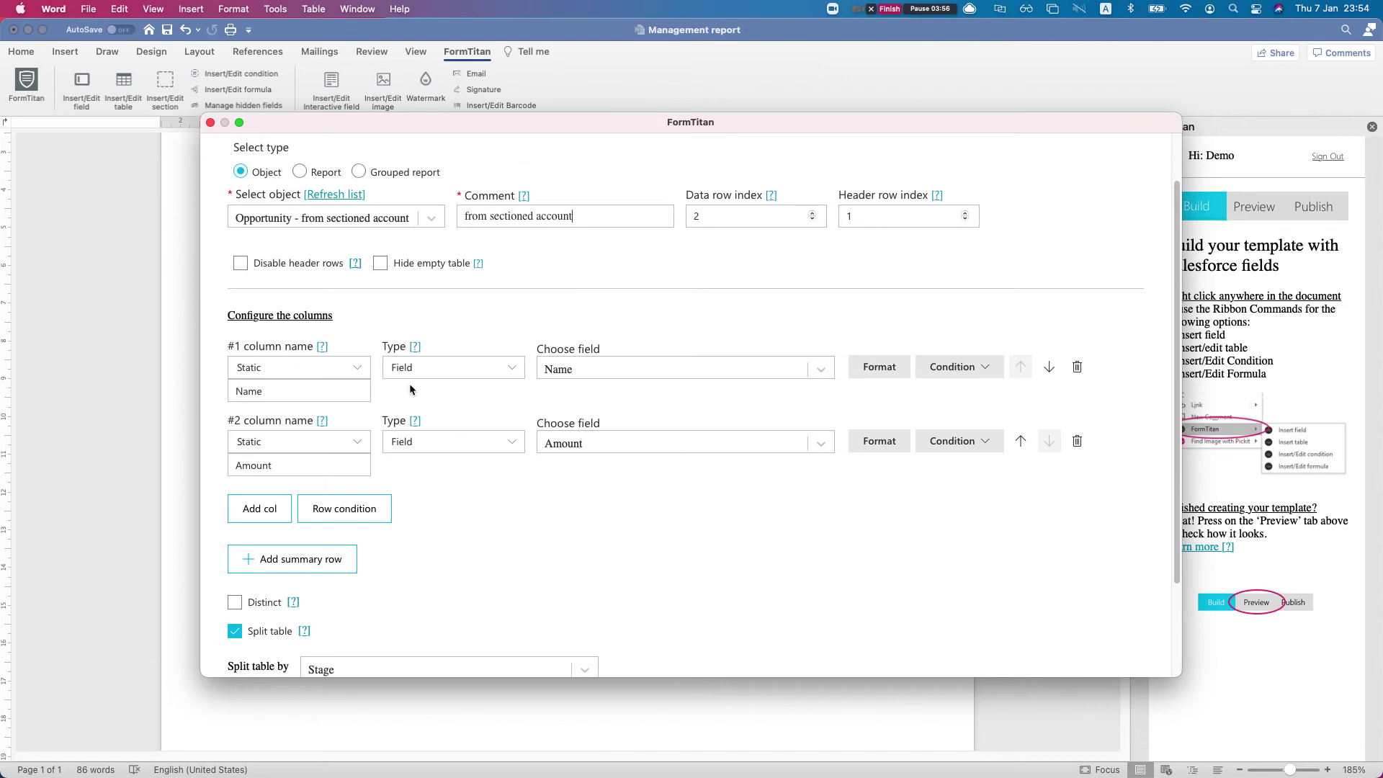
scroll(409, 383, down, 2)
scroll(389, 430, down, 1)
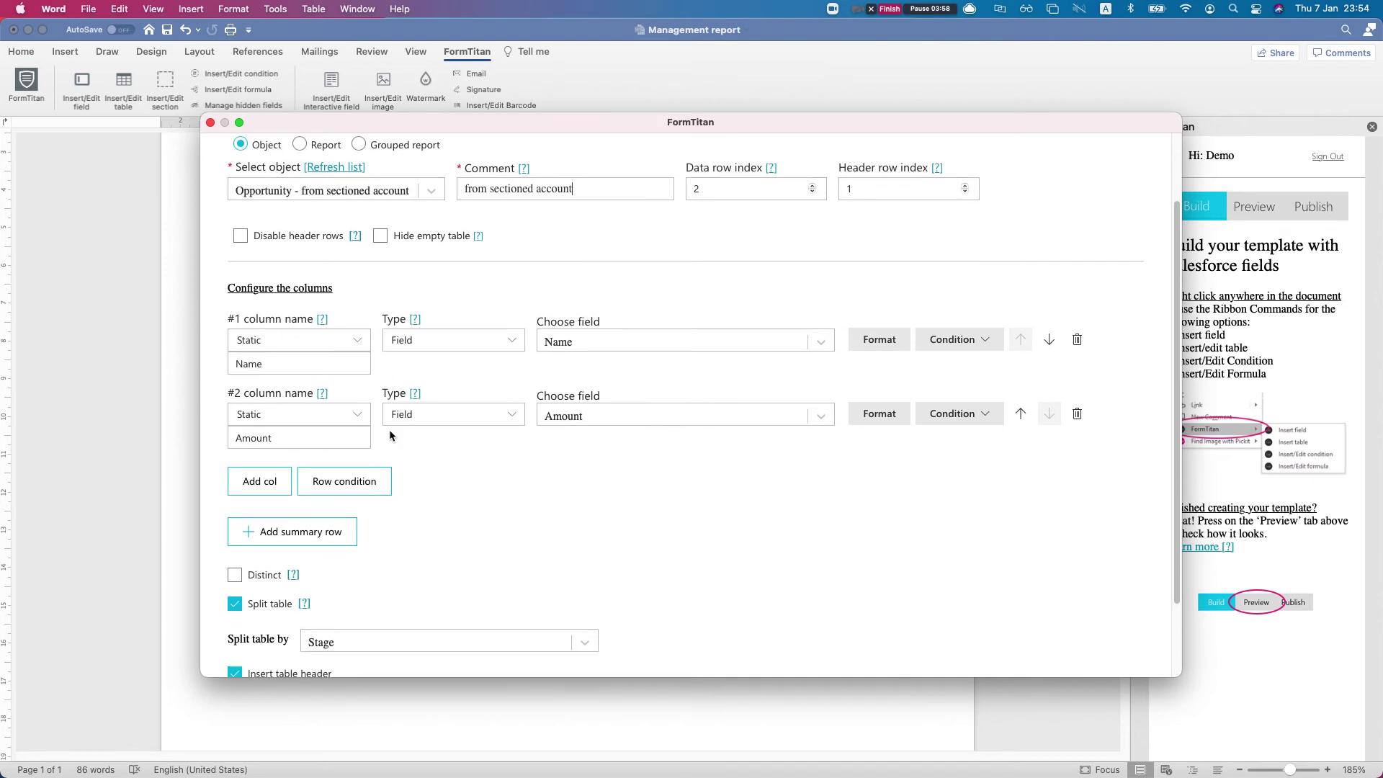
Check the Split table by option and keep it set to Stage
scroll(494, 438, down, 5)
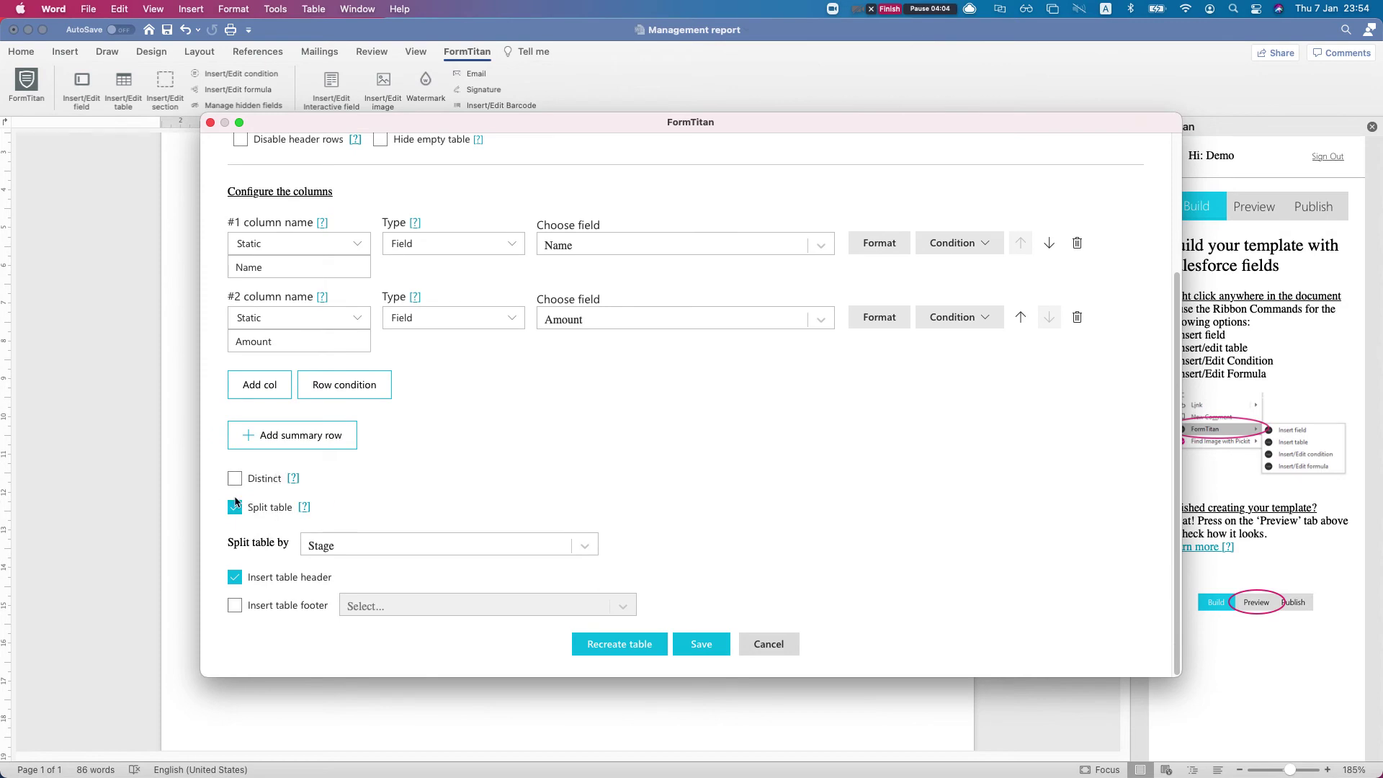
click(370, 547)
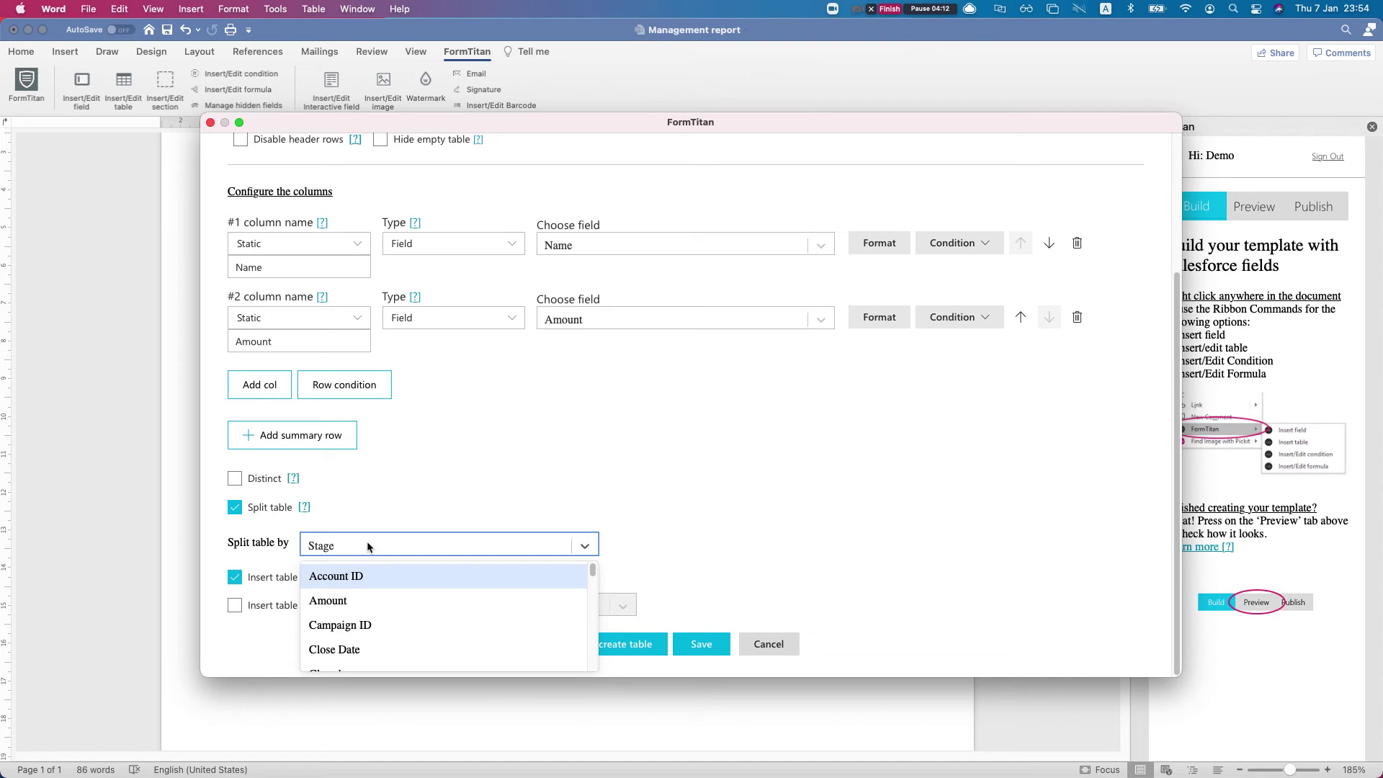
click(383, 502)
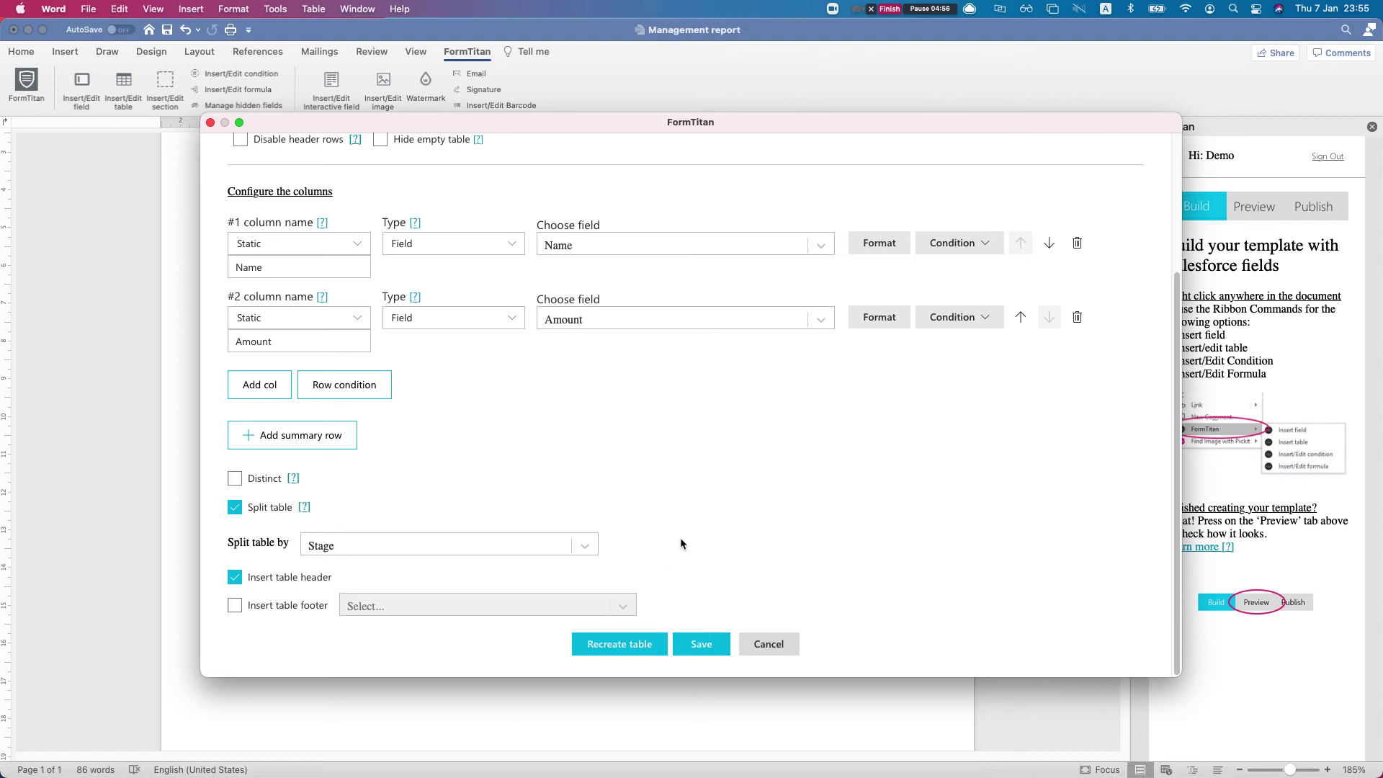
click(769, 644)
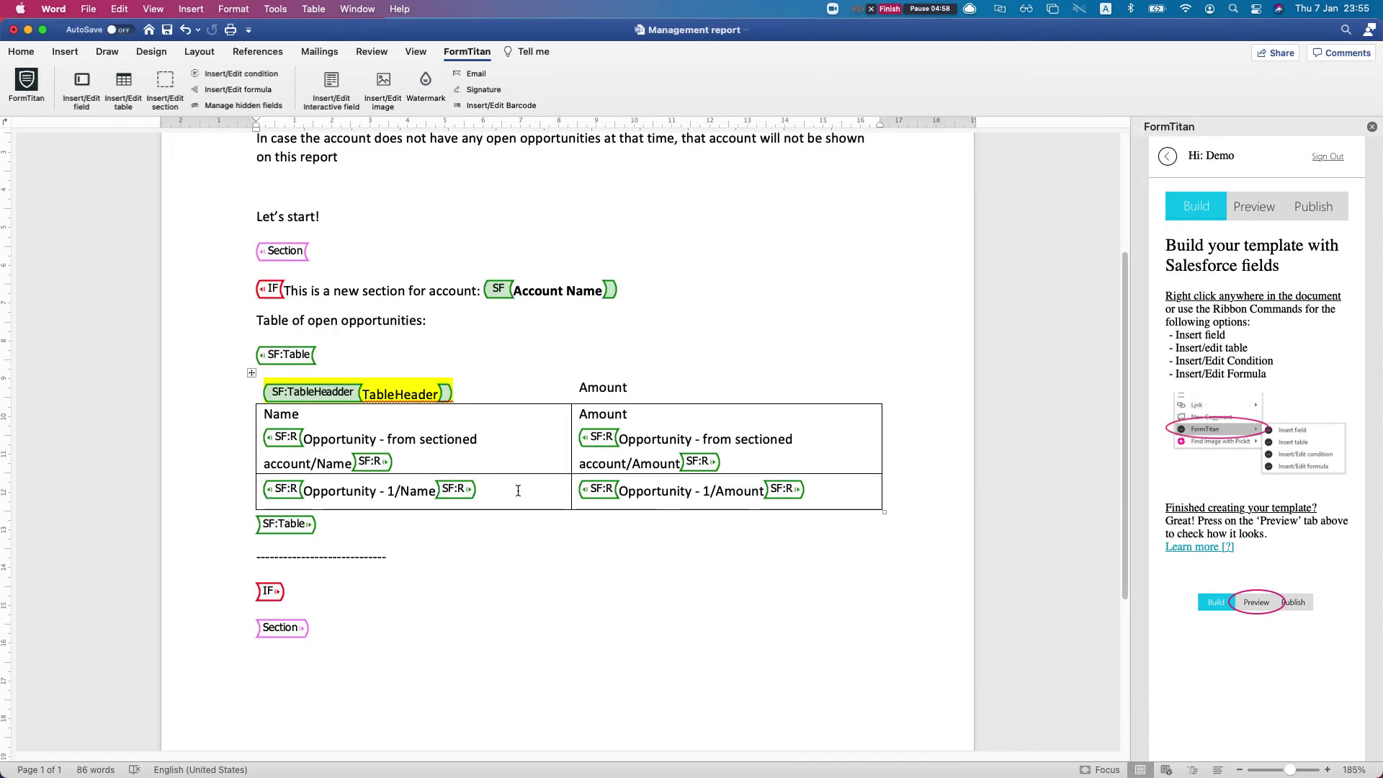
click(442, 394)
drag(361, 394, 438, 398)
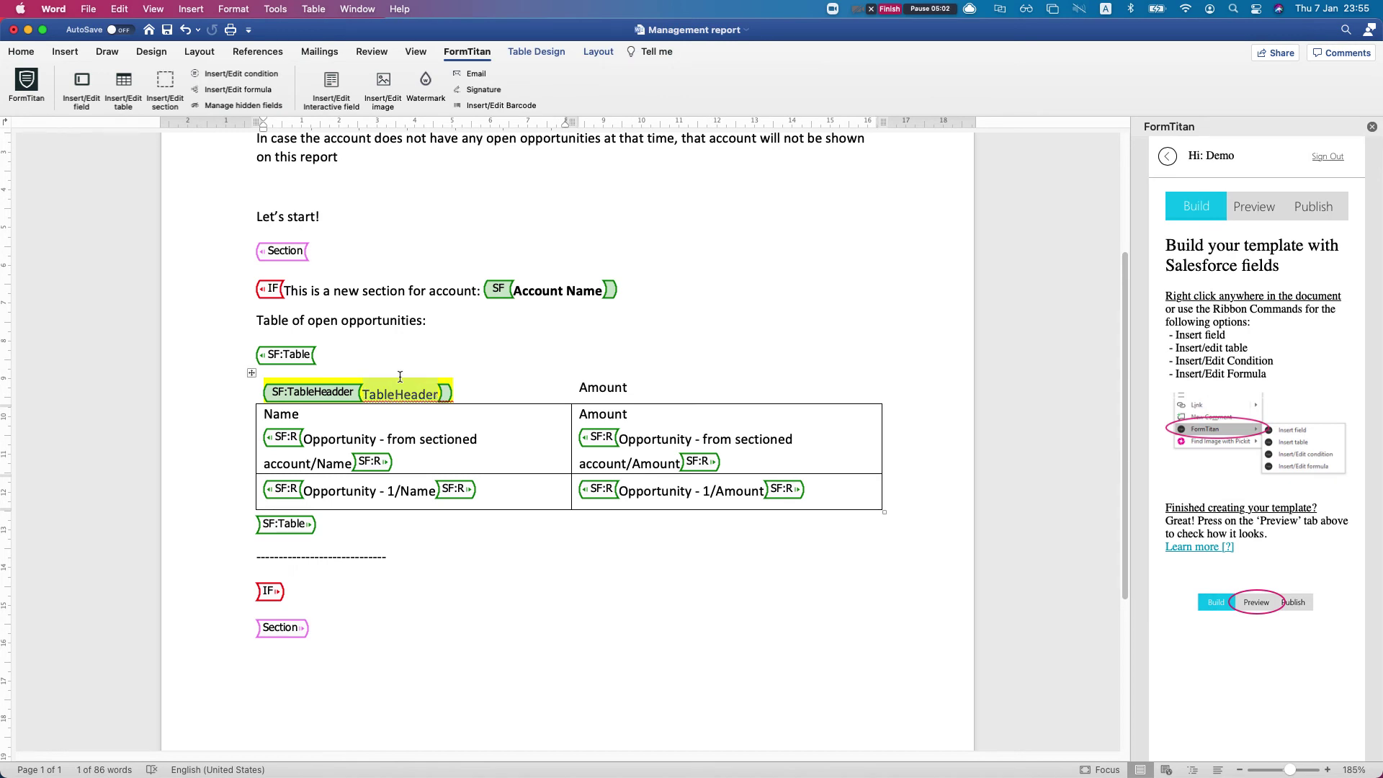
click(267, 393)
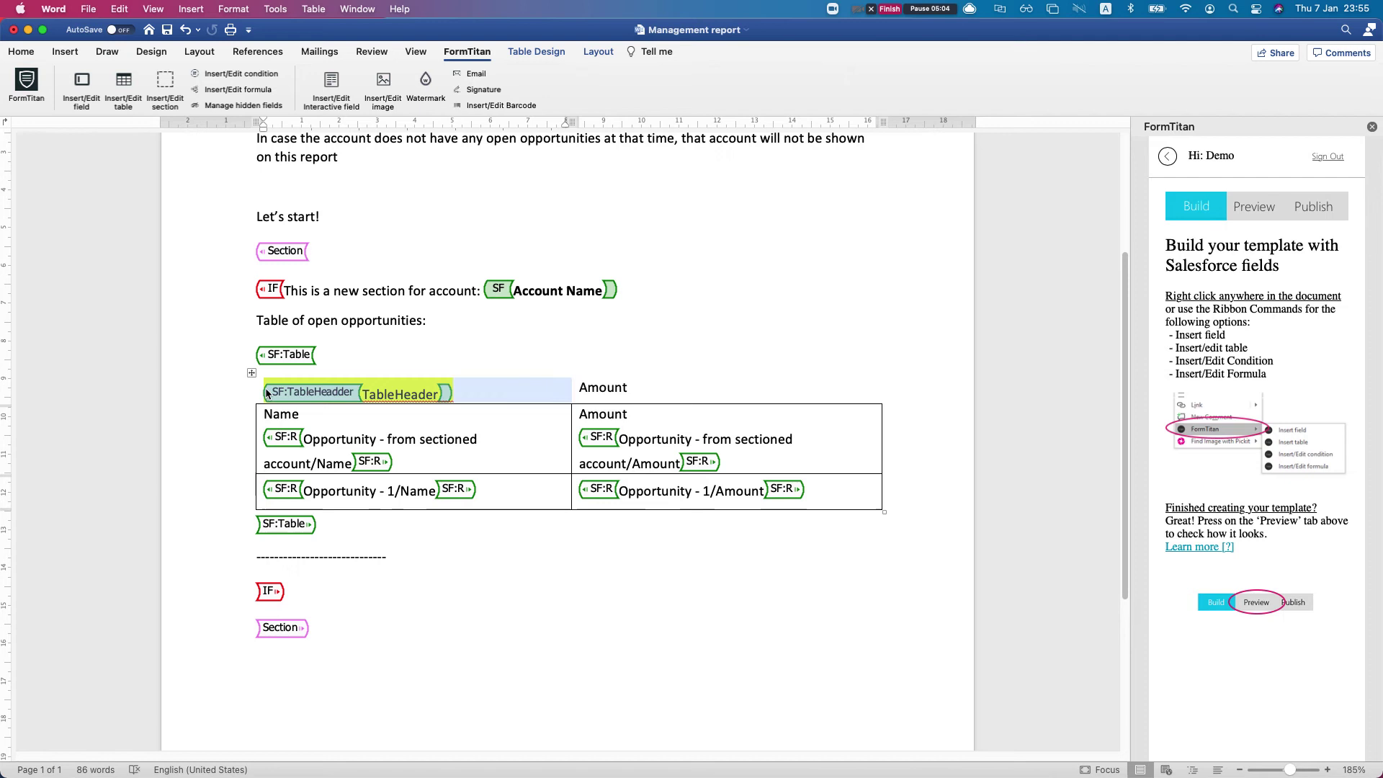
click(65, 51)
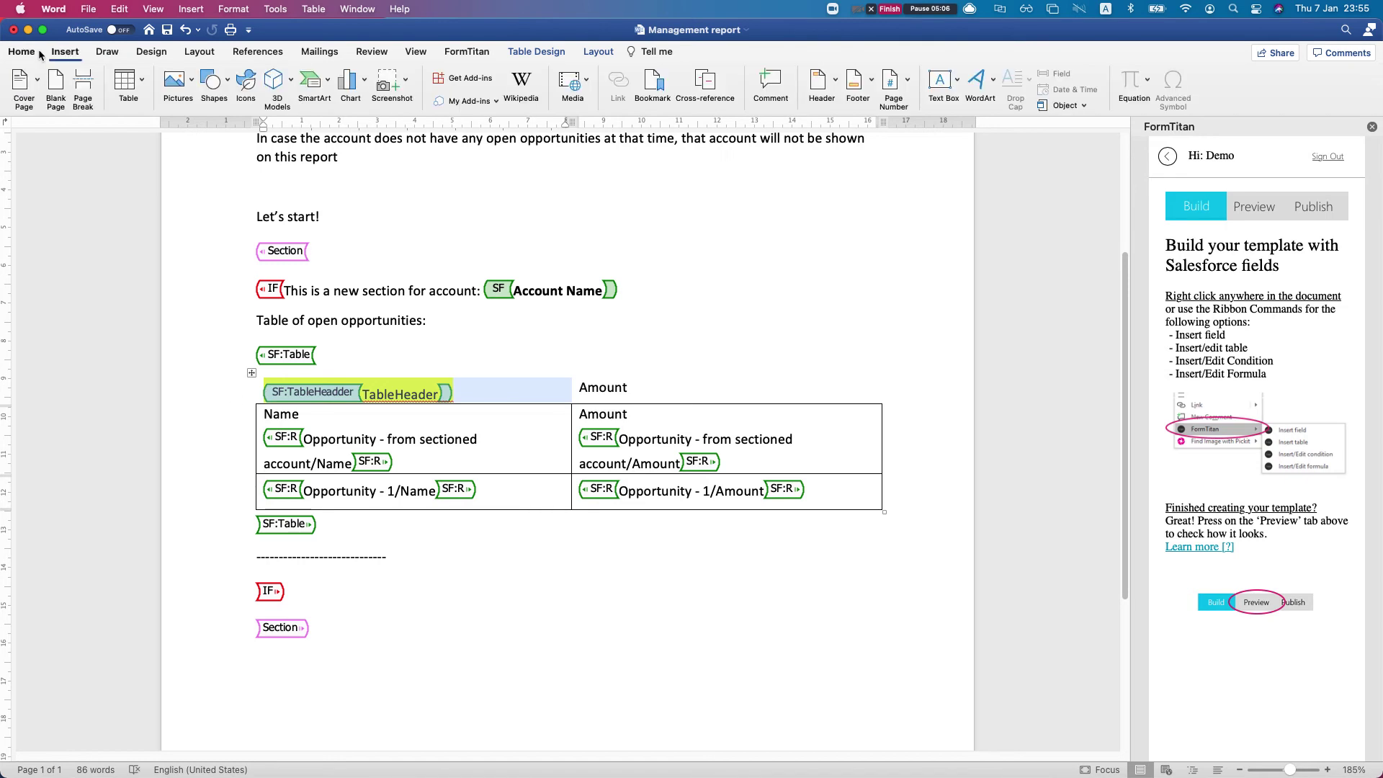
click(35, 52)
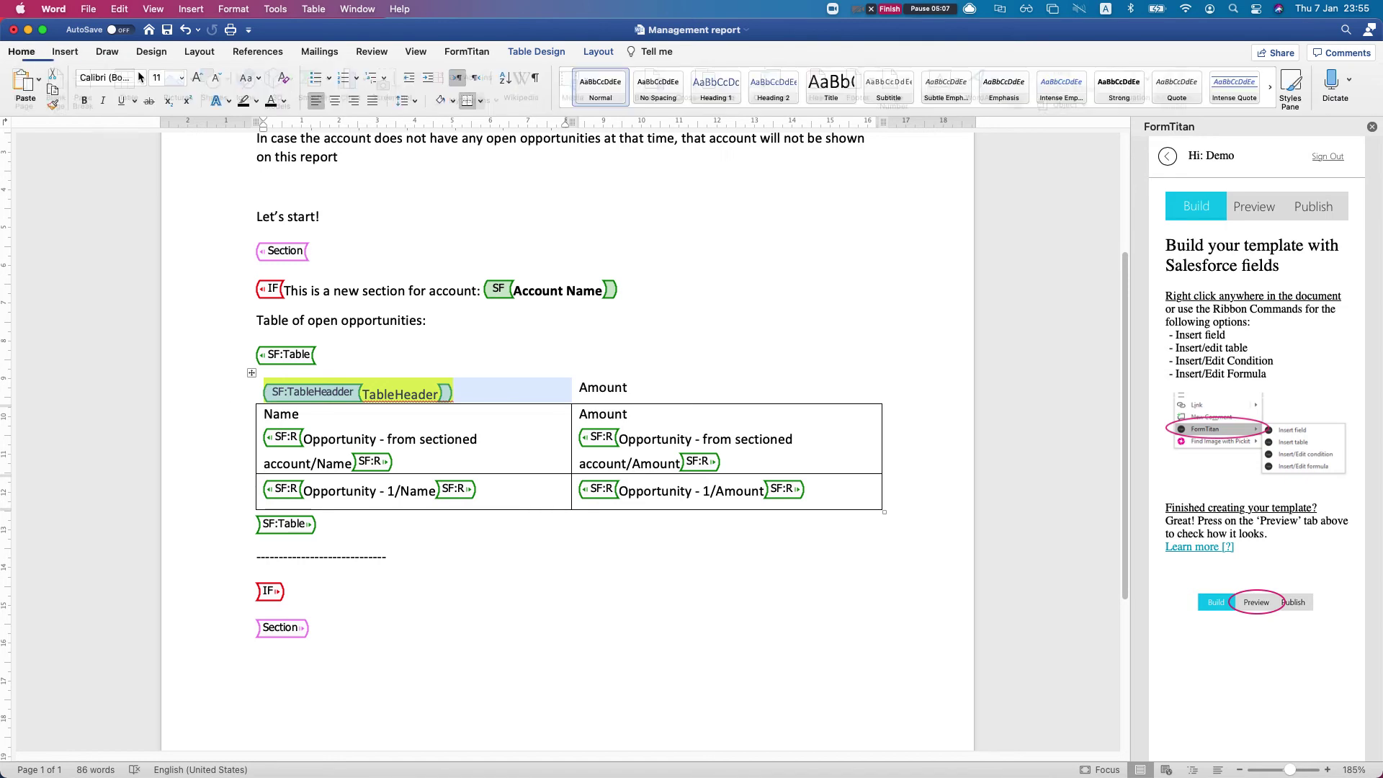
click(254, 102)
scroll(325, 403, down, 1)
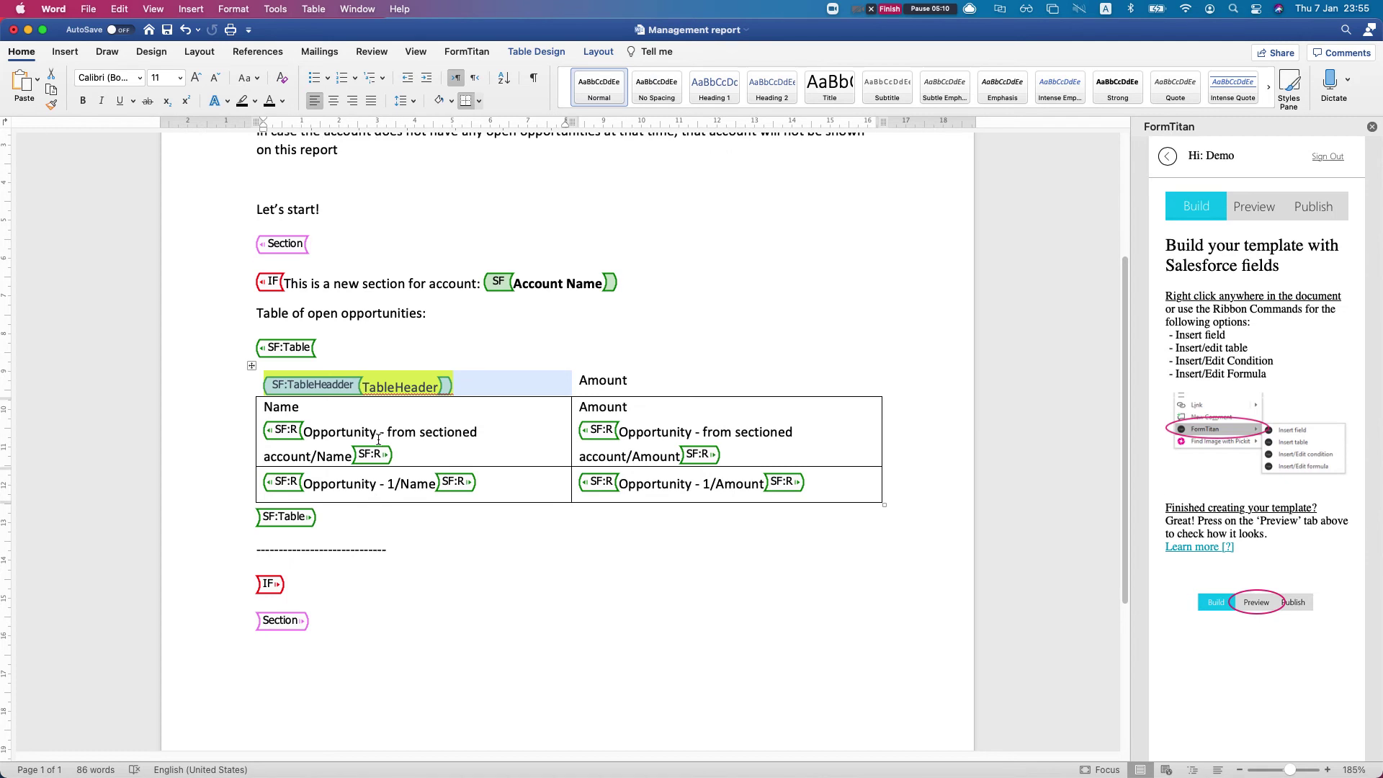
click(380, 432)
scroll(404, 447, down, 2)
scroll(404, 444, down, 4)
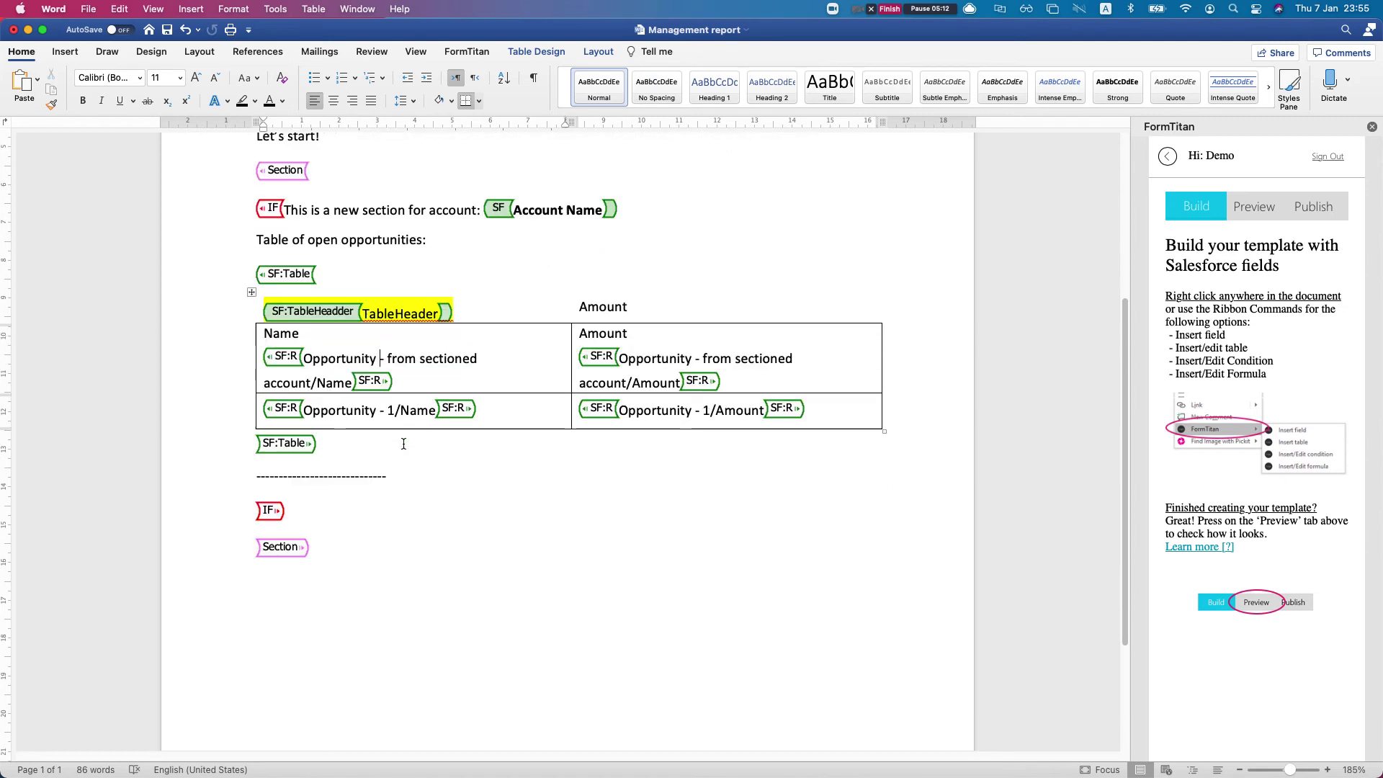
click(239, 469)
click(346, 463)
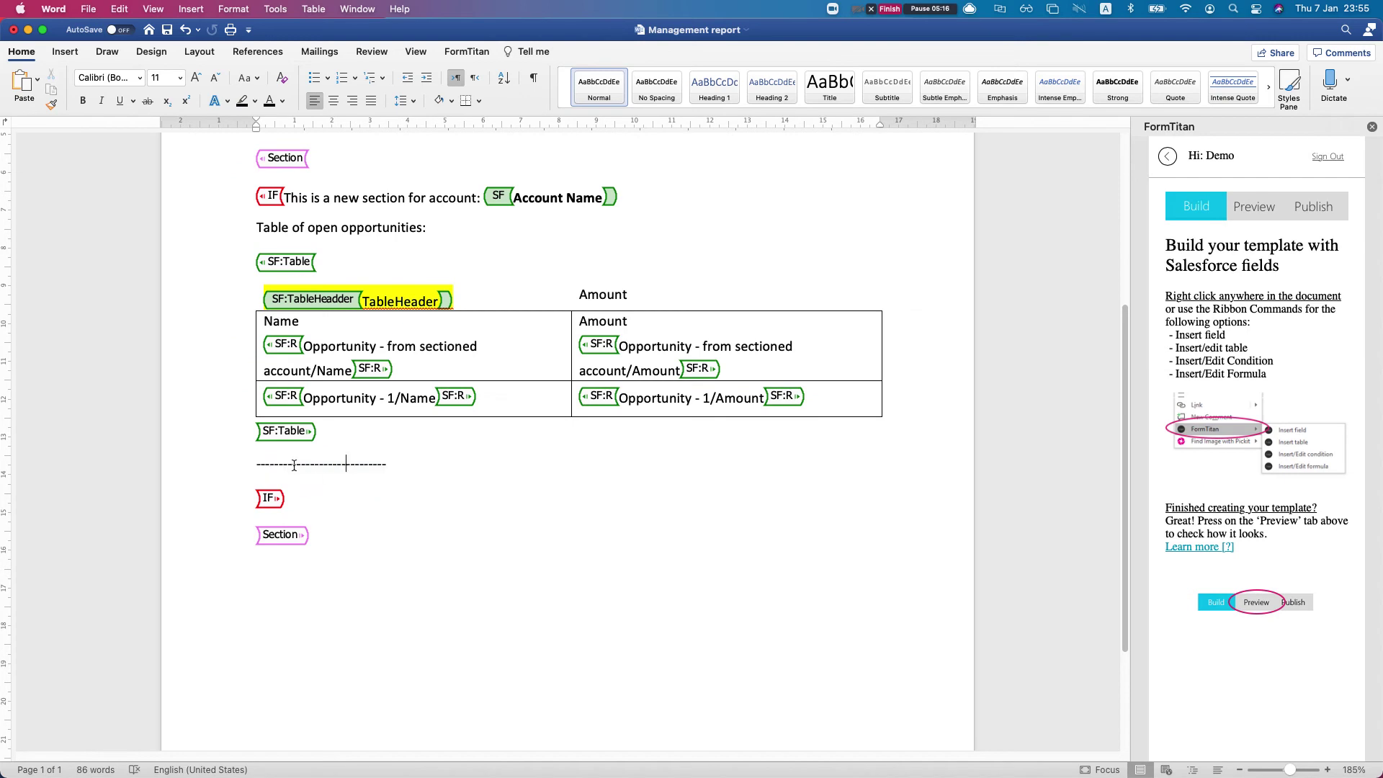
mouse_move(291, 463)
mouse_down()
mouse_move(386, 463)
mouse_move(268, 464)
mouse_up()
click(386, 463)
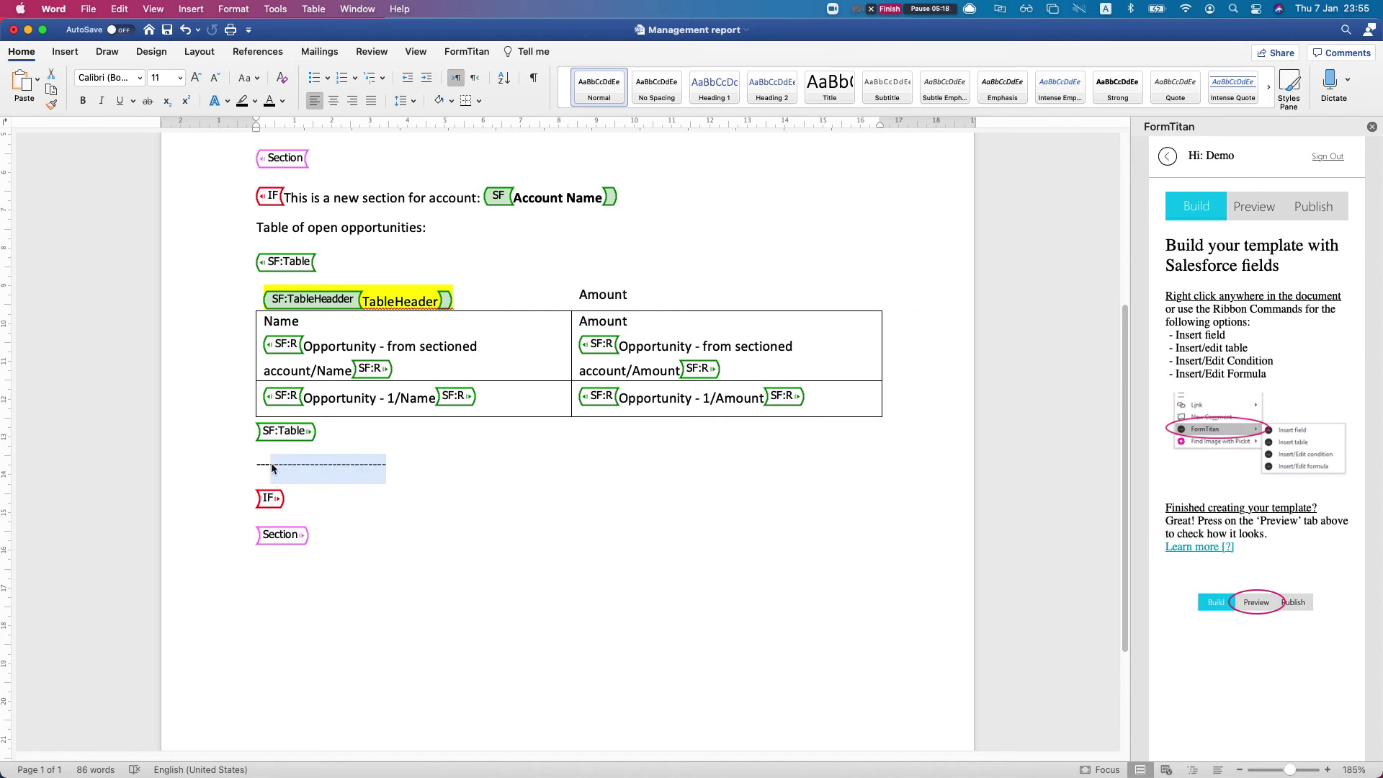
click(271, 464)
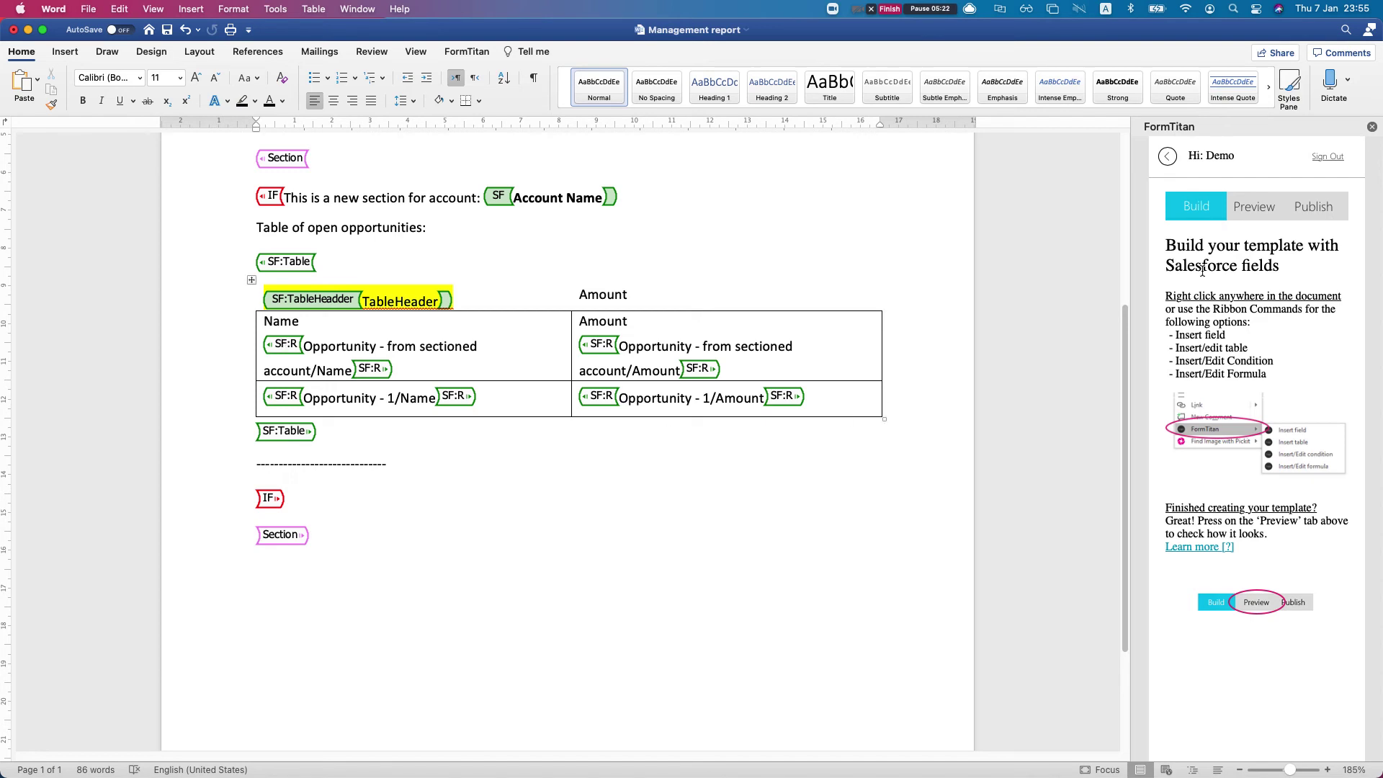
On the Preview step, clear the Account filter's conditions and set its record limit to 100
click(1254, 207)
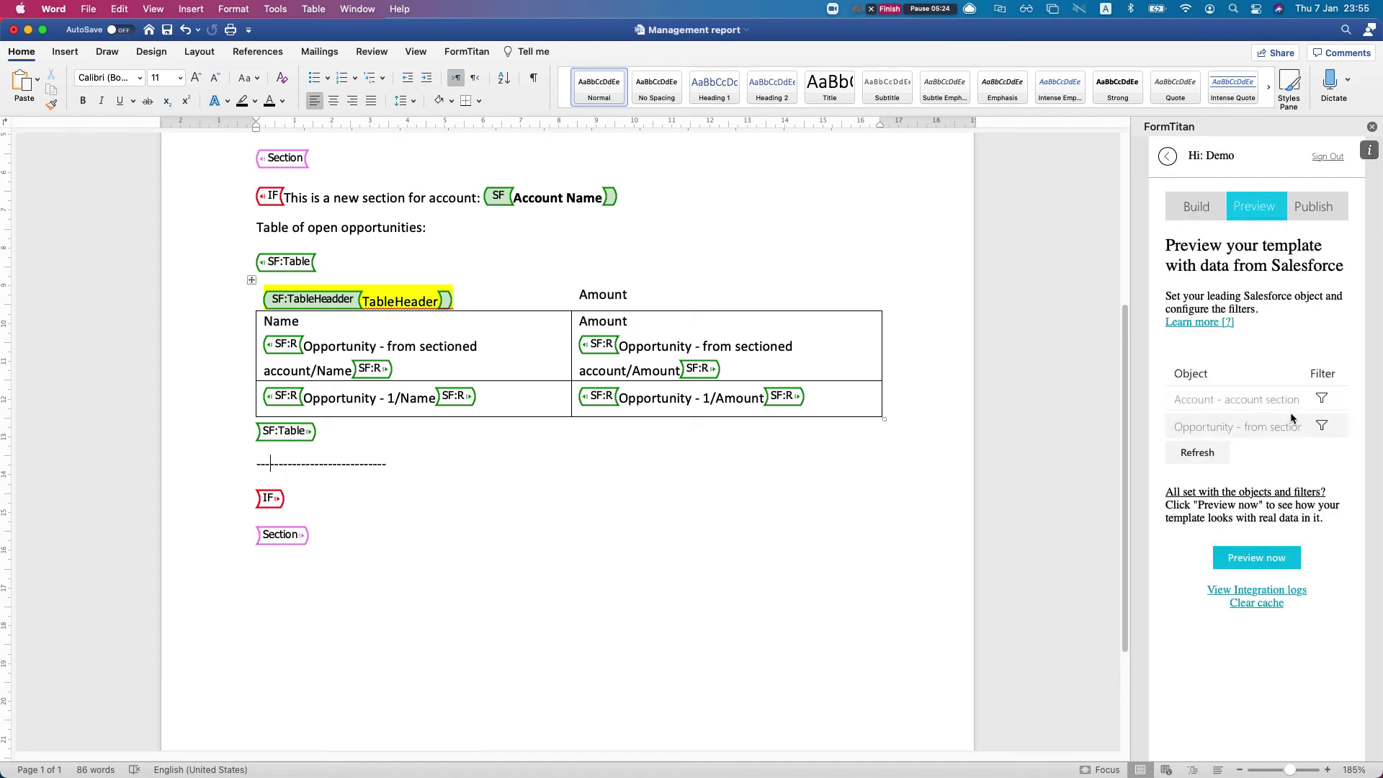
click(1323, 402)
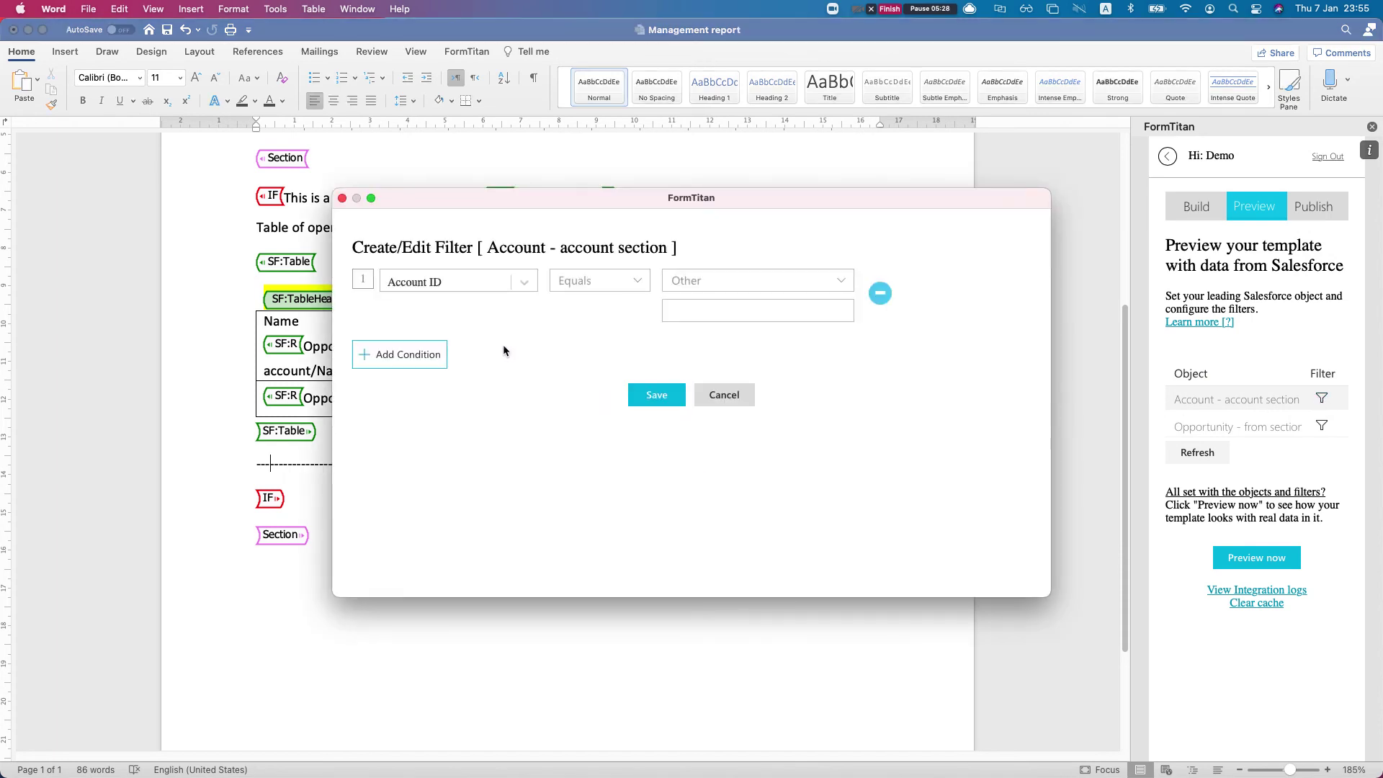
click(879, 293)
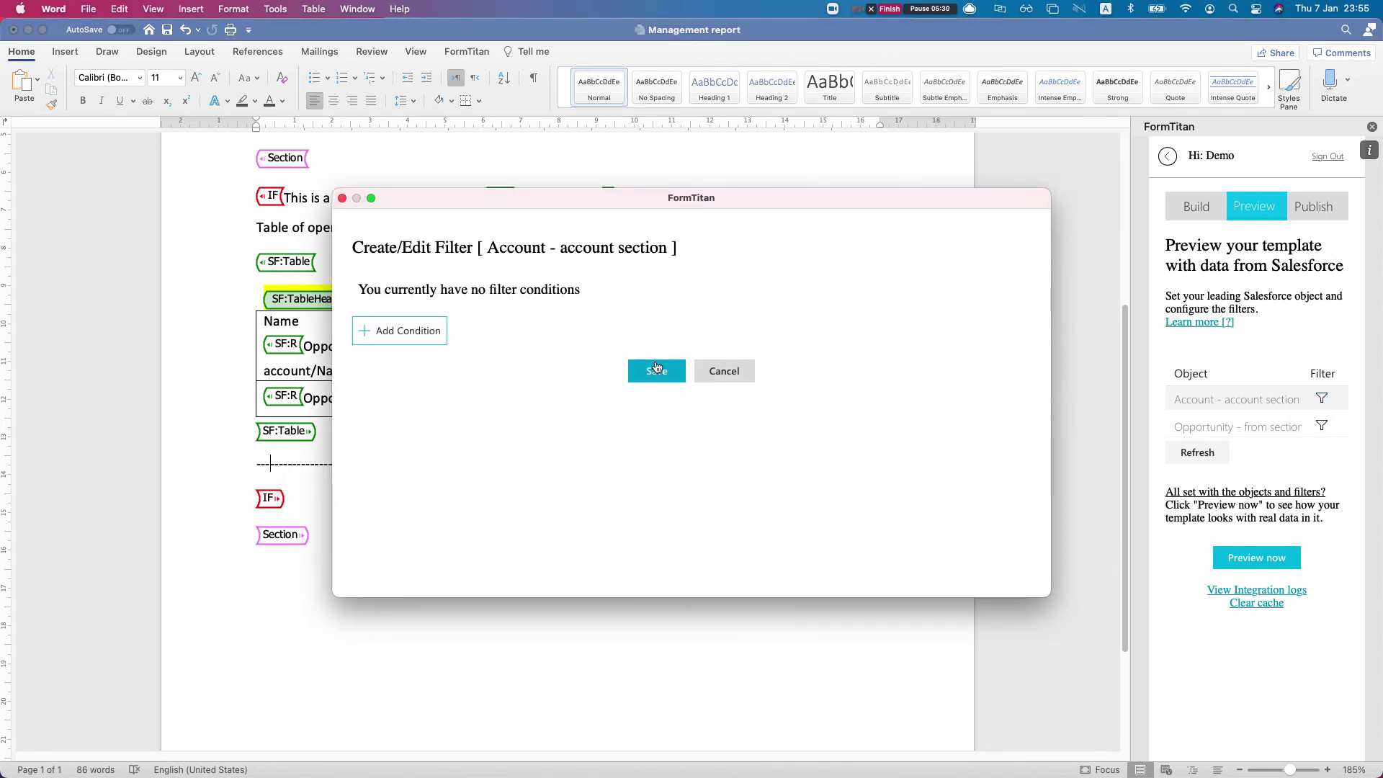
click(656, 369)
double_click(858, 297)
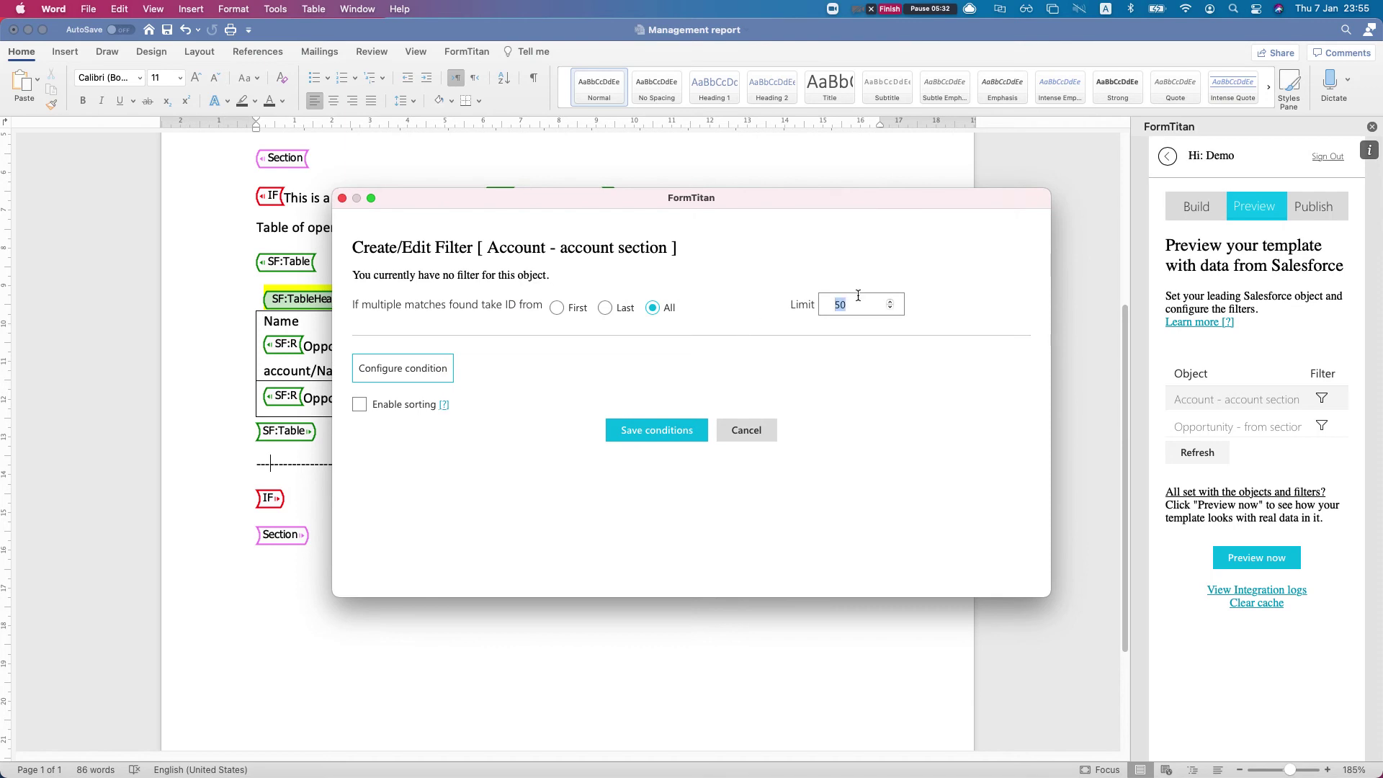
text(100)
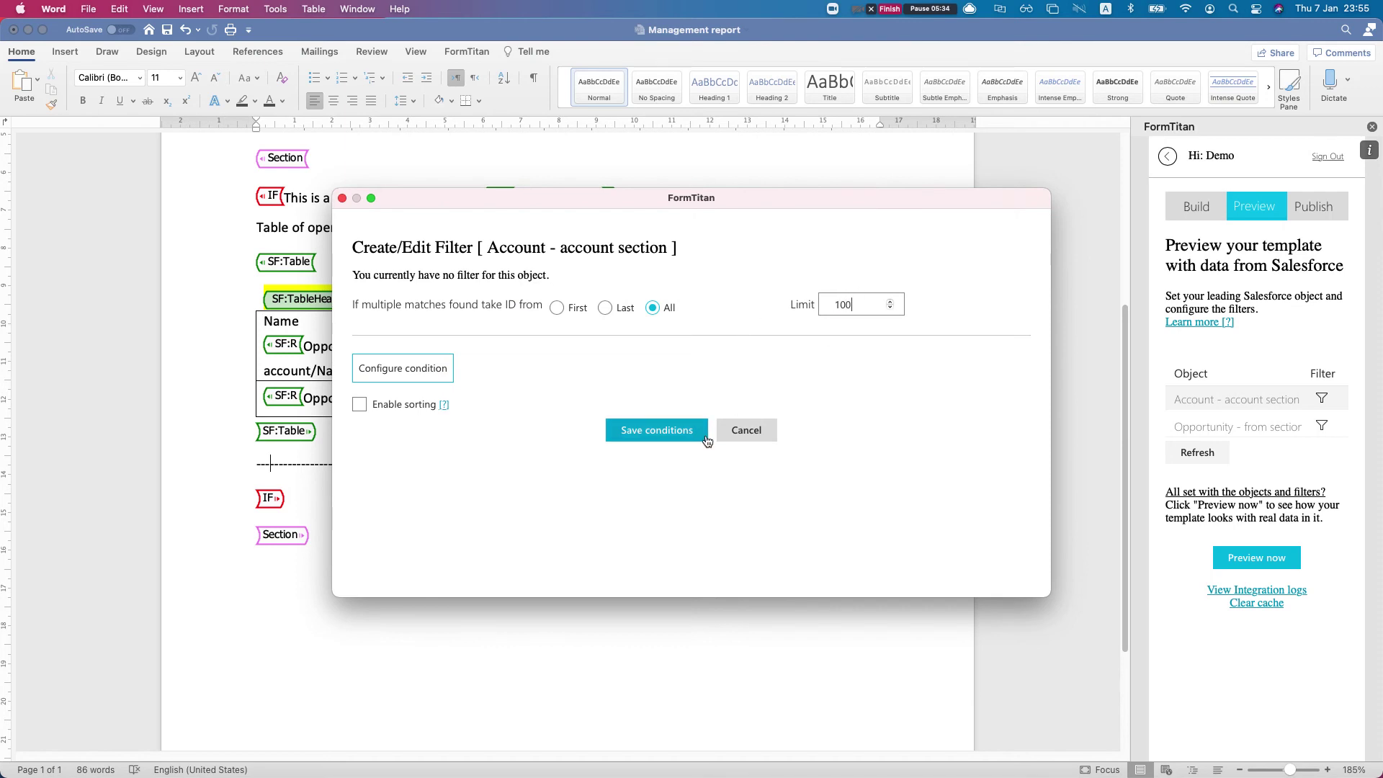
click(677, 432)
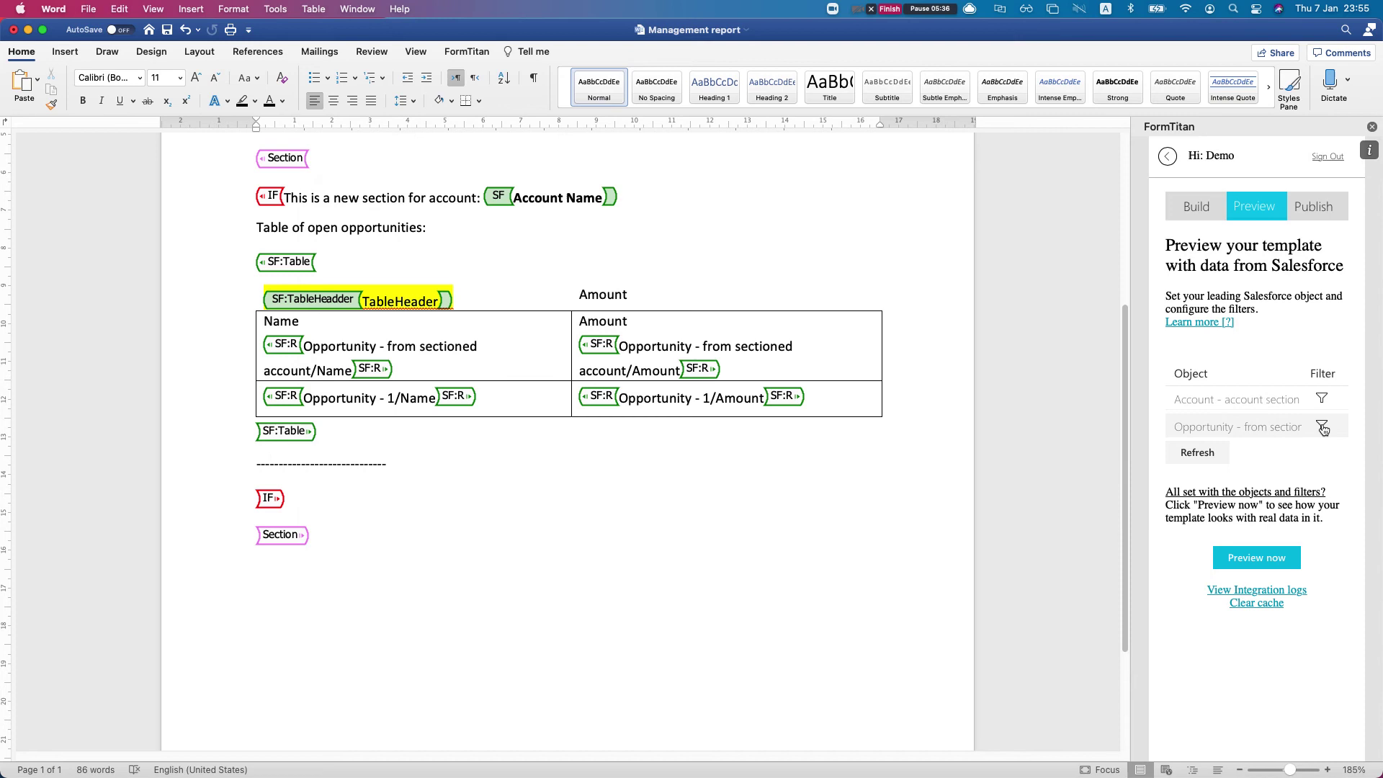
Make the Opportunity filter match AccountId to the account section's Account ID
click(1321, 428)
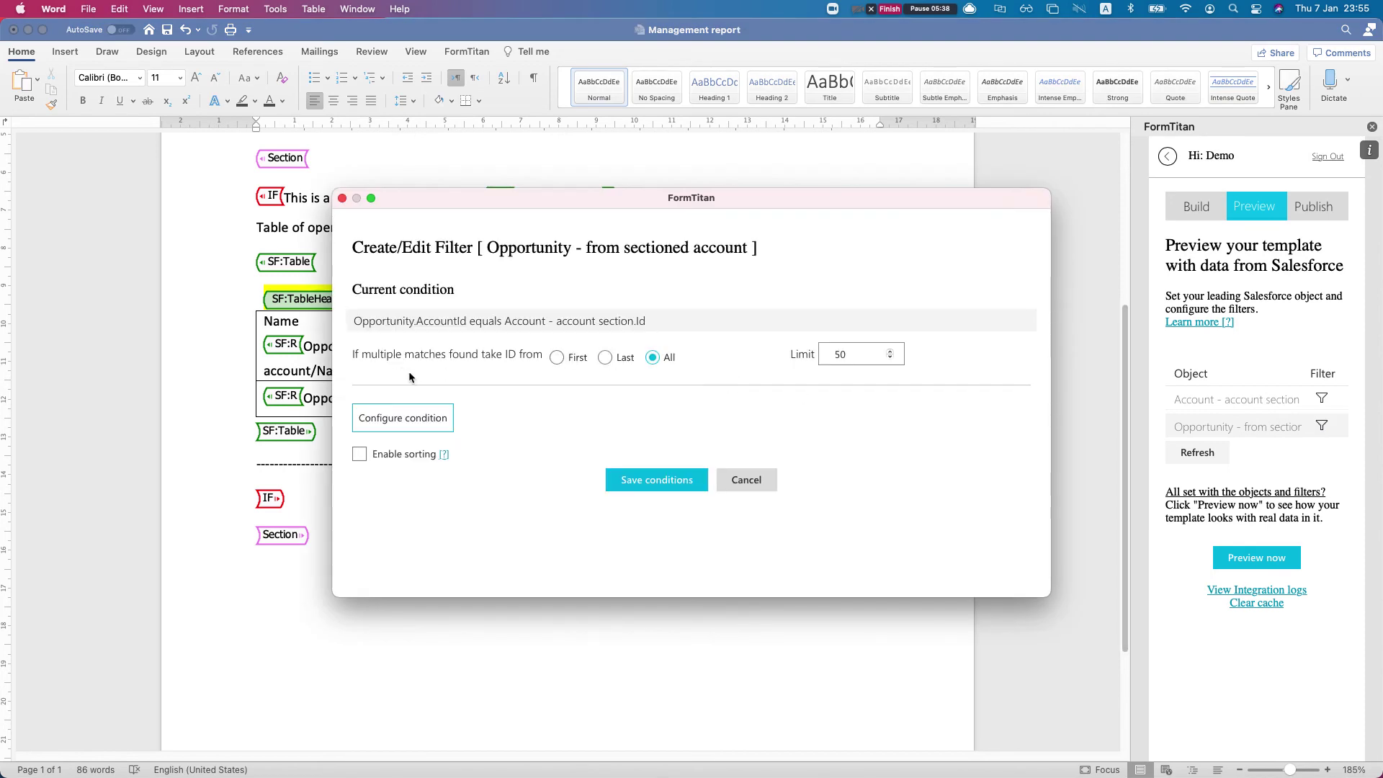
click(412, 416)
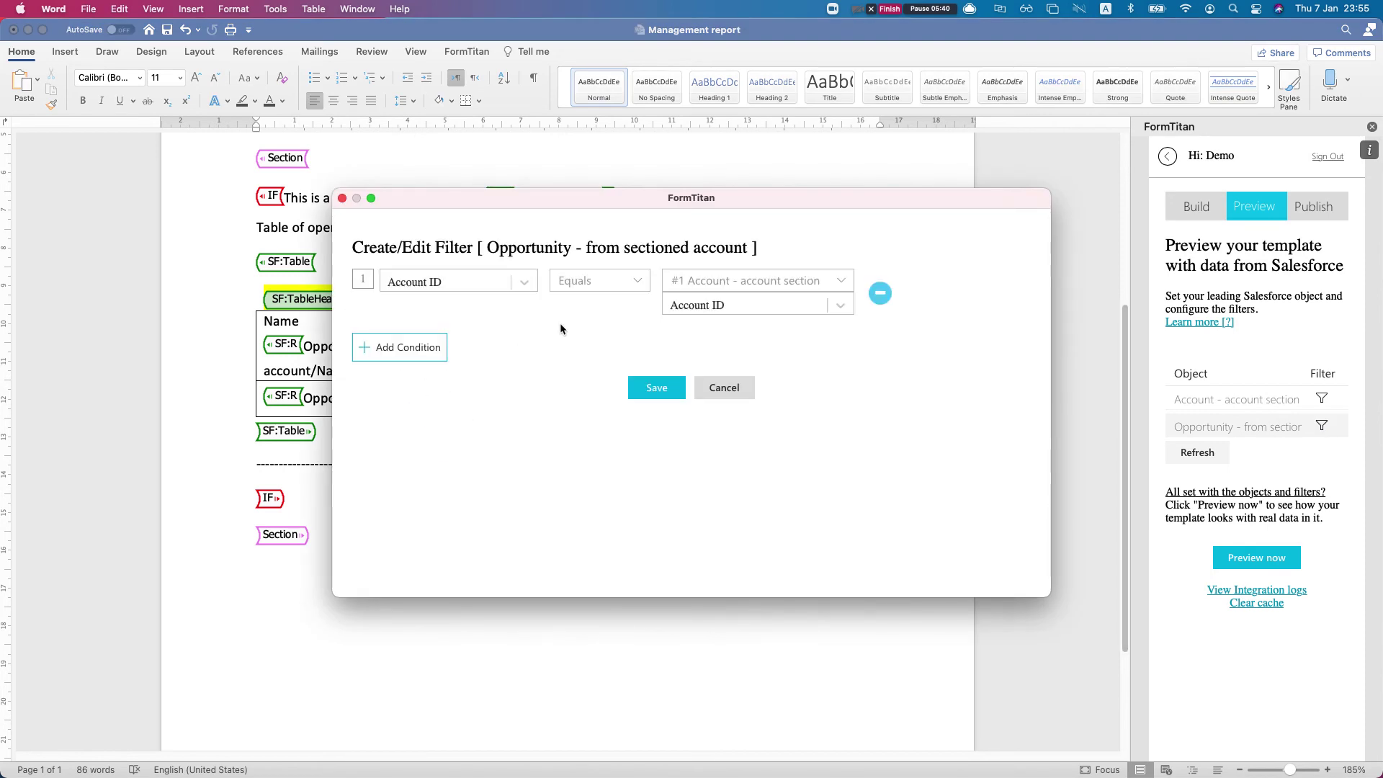
click(442, 290)
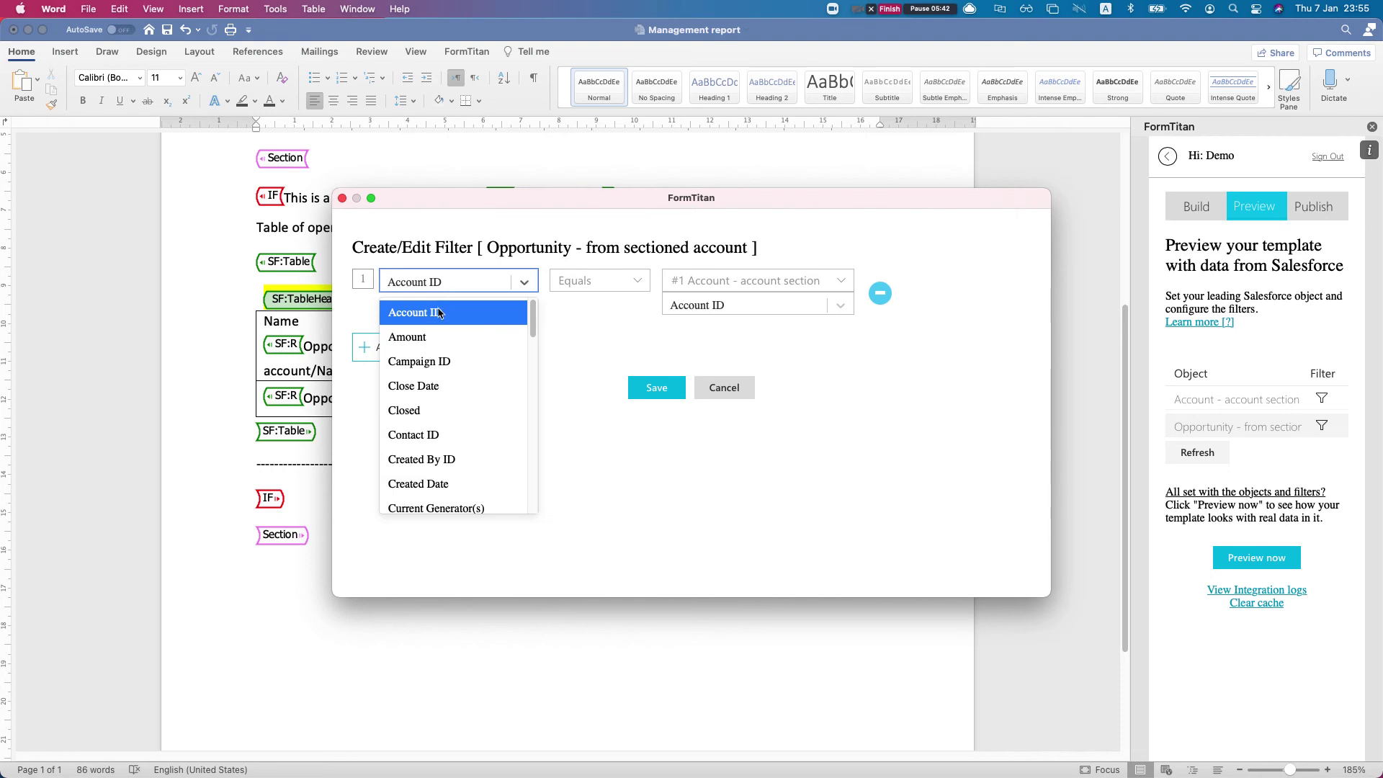
click(438, 308)
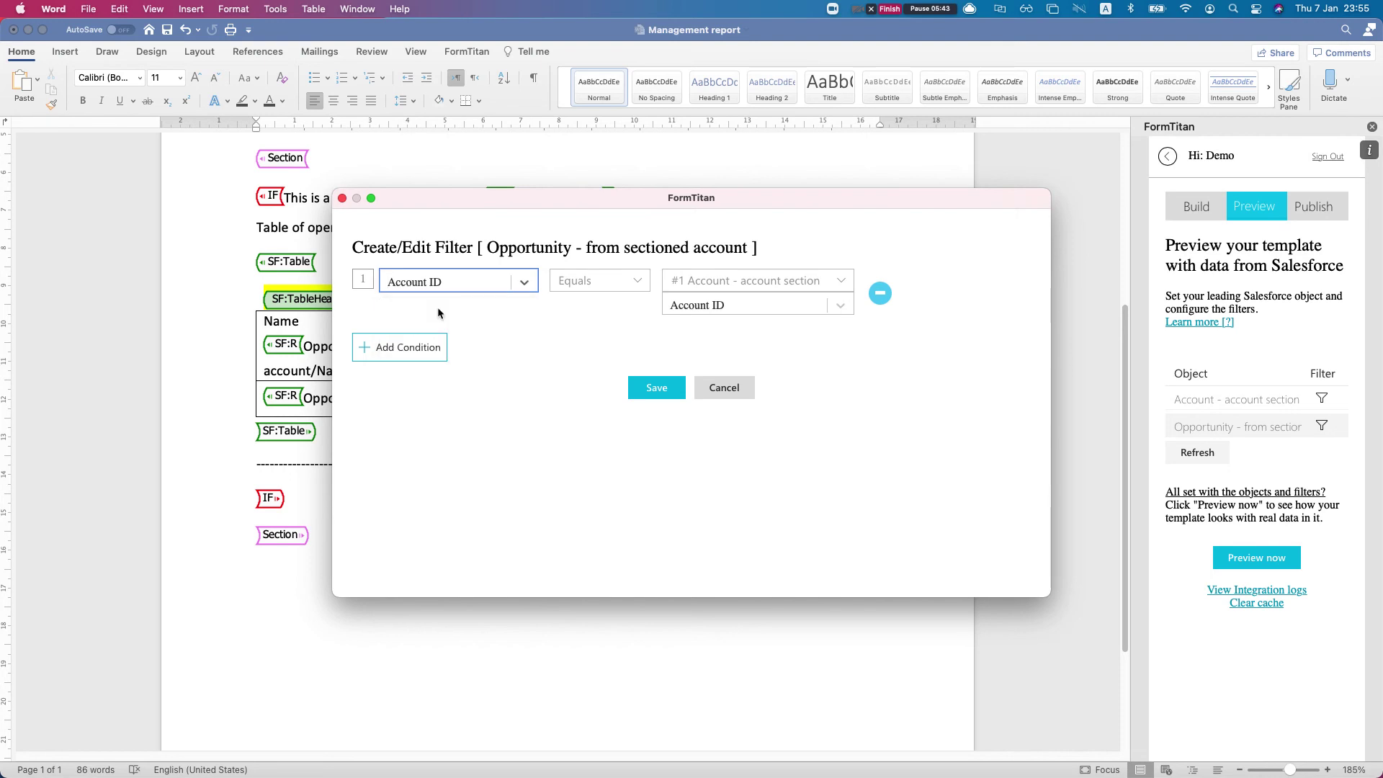
click(705, 280)
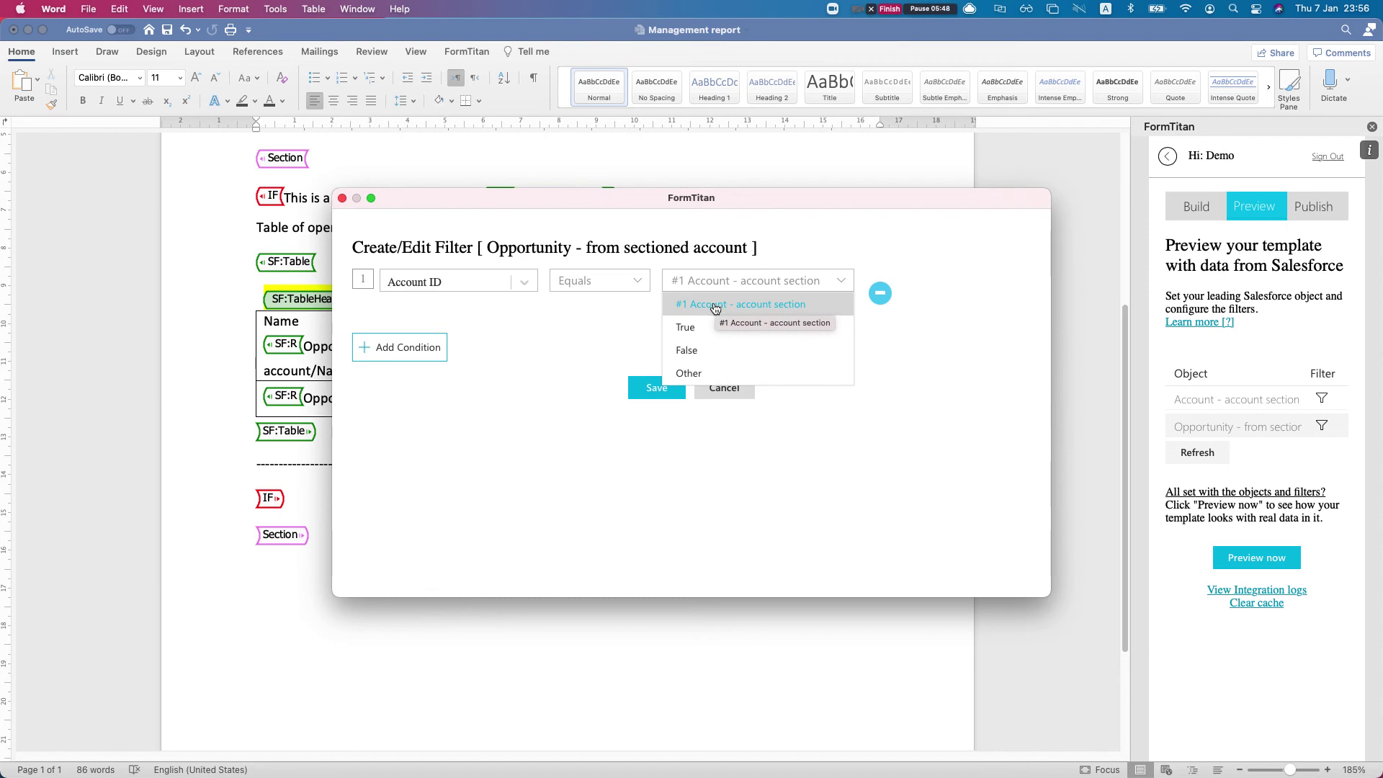
click(718, 306)
click(718, 310)
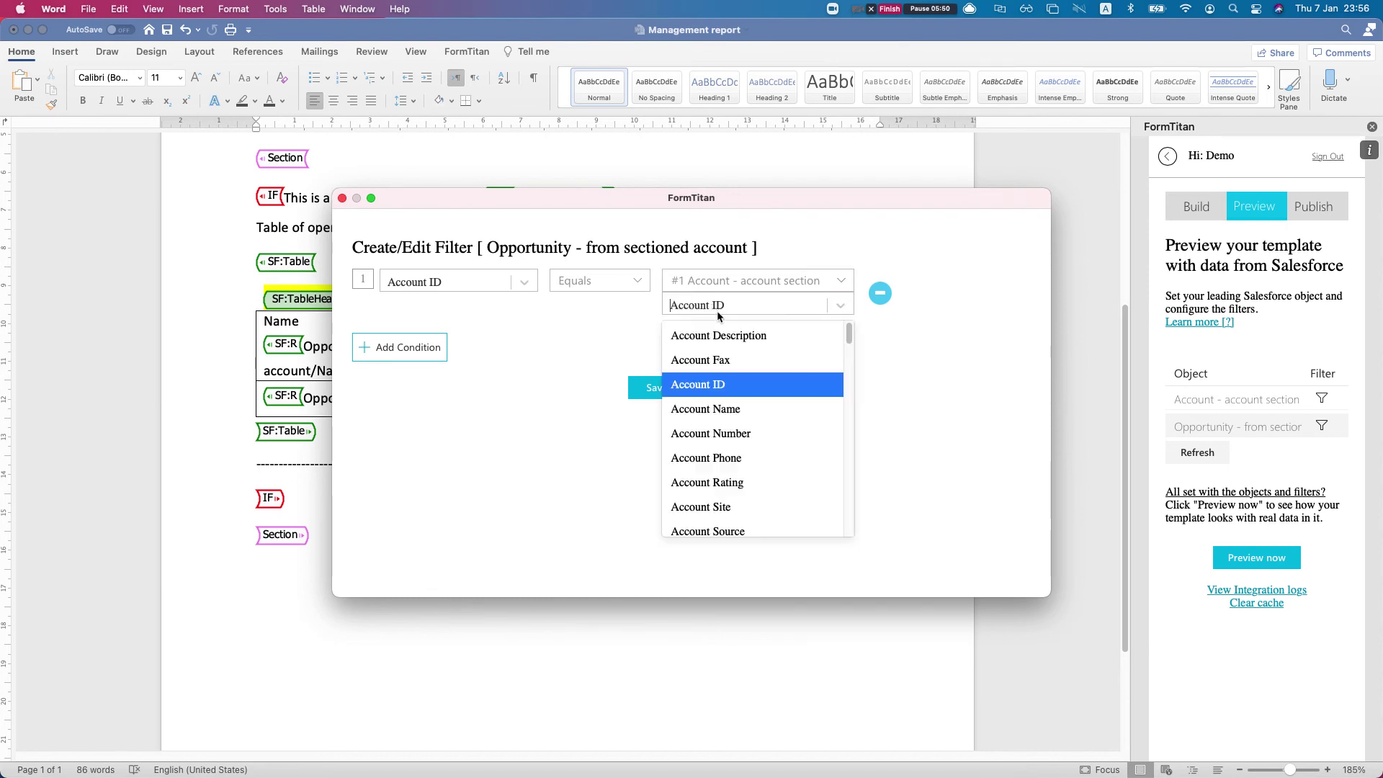
click(715, 387)
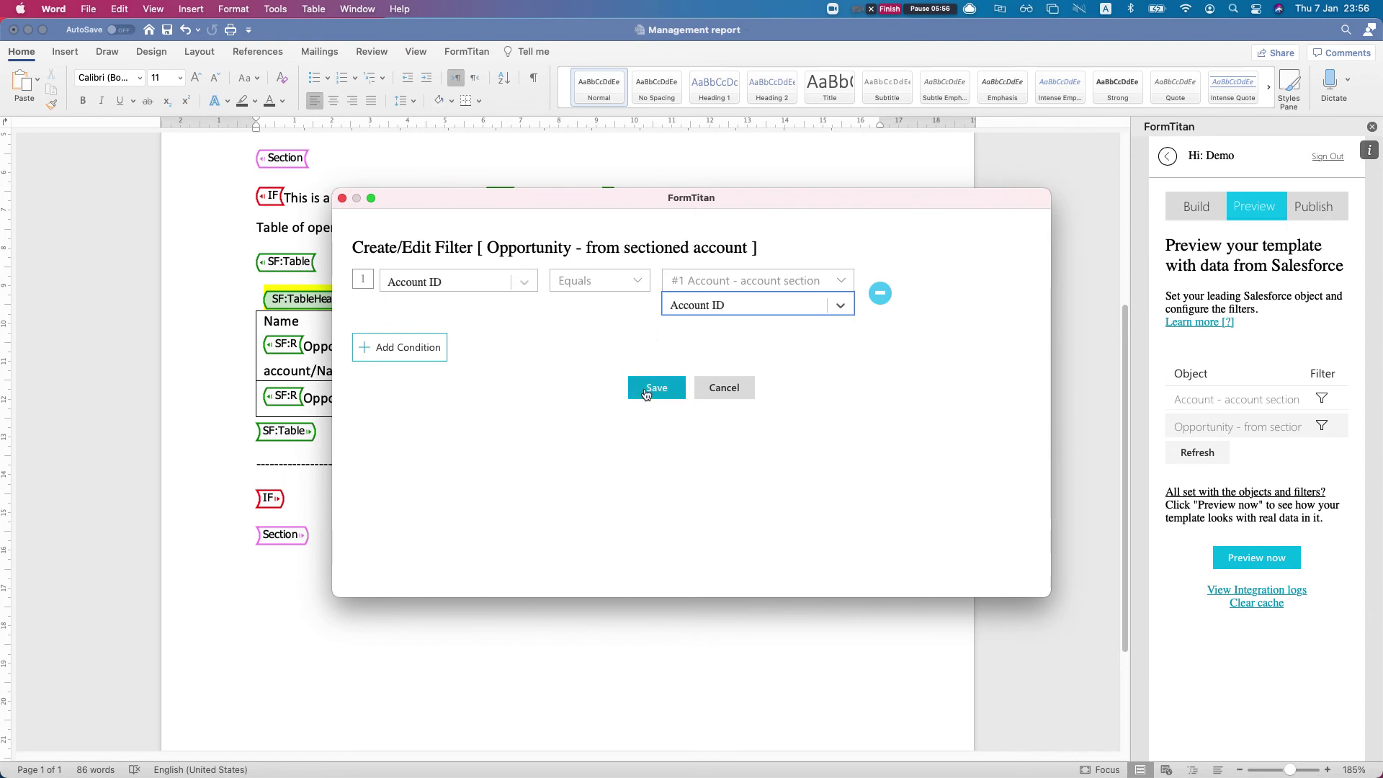
click(646, 392)
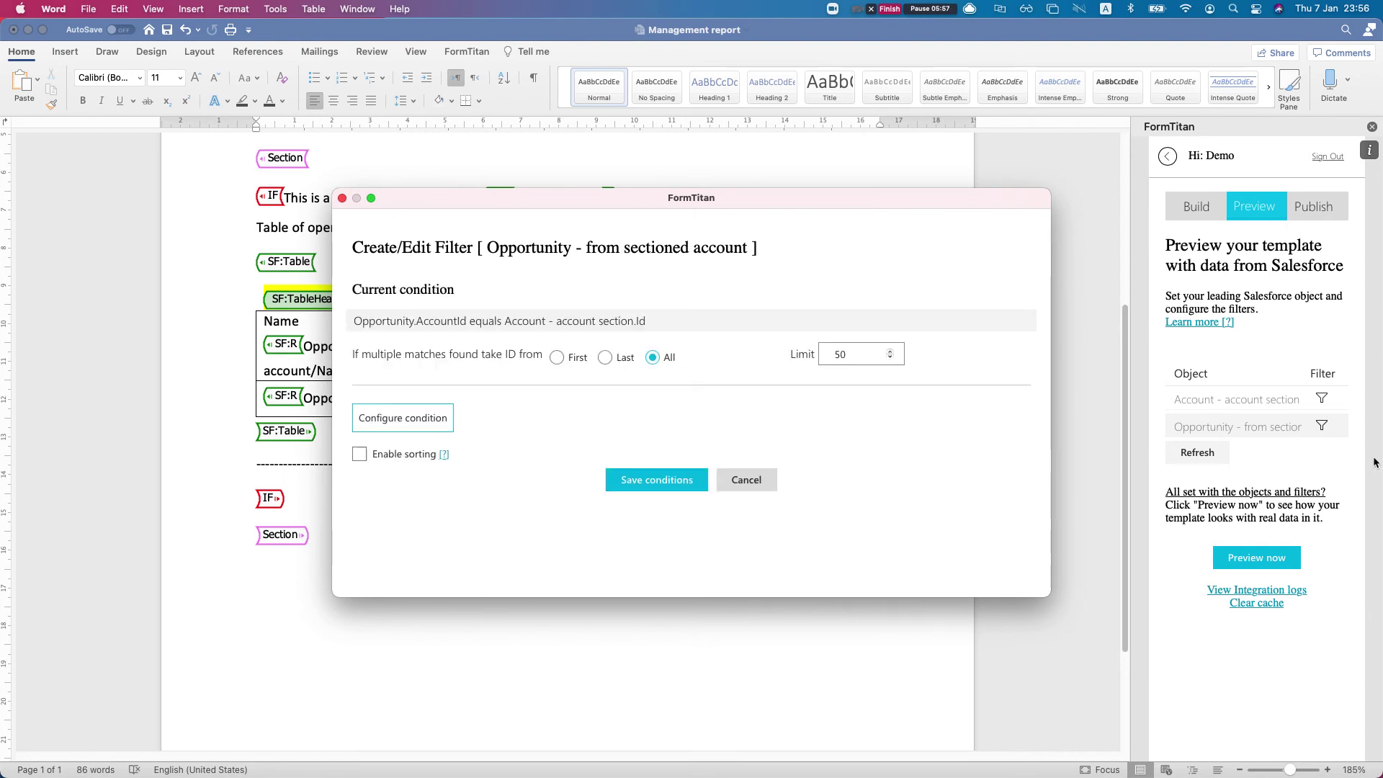
Set the Opportunity record limit to 100 and leave sorting turned off
double_click(858, 353)
text(100)
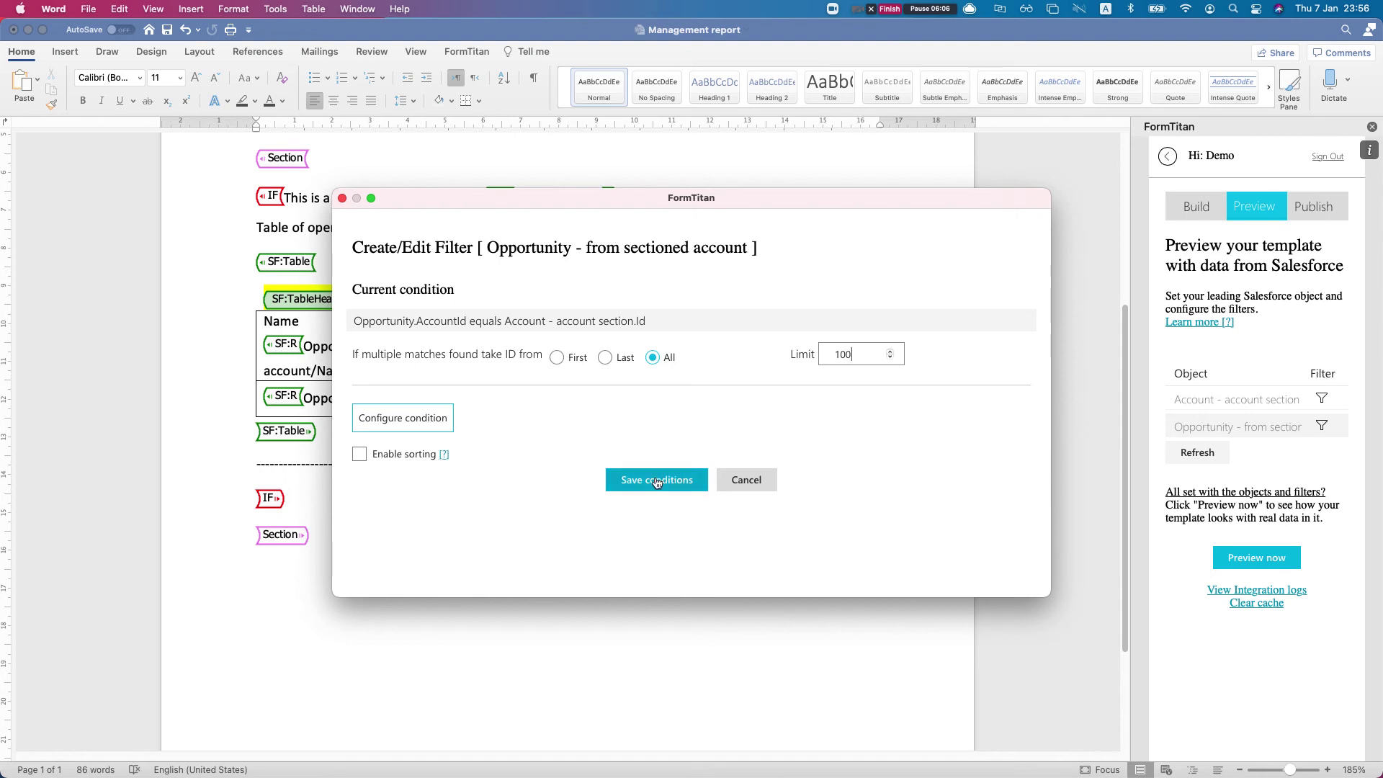
click(360, 454)
click(402, 479)
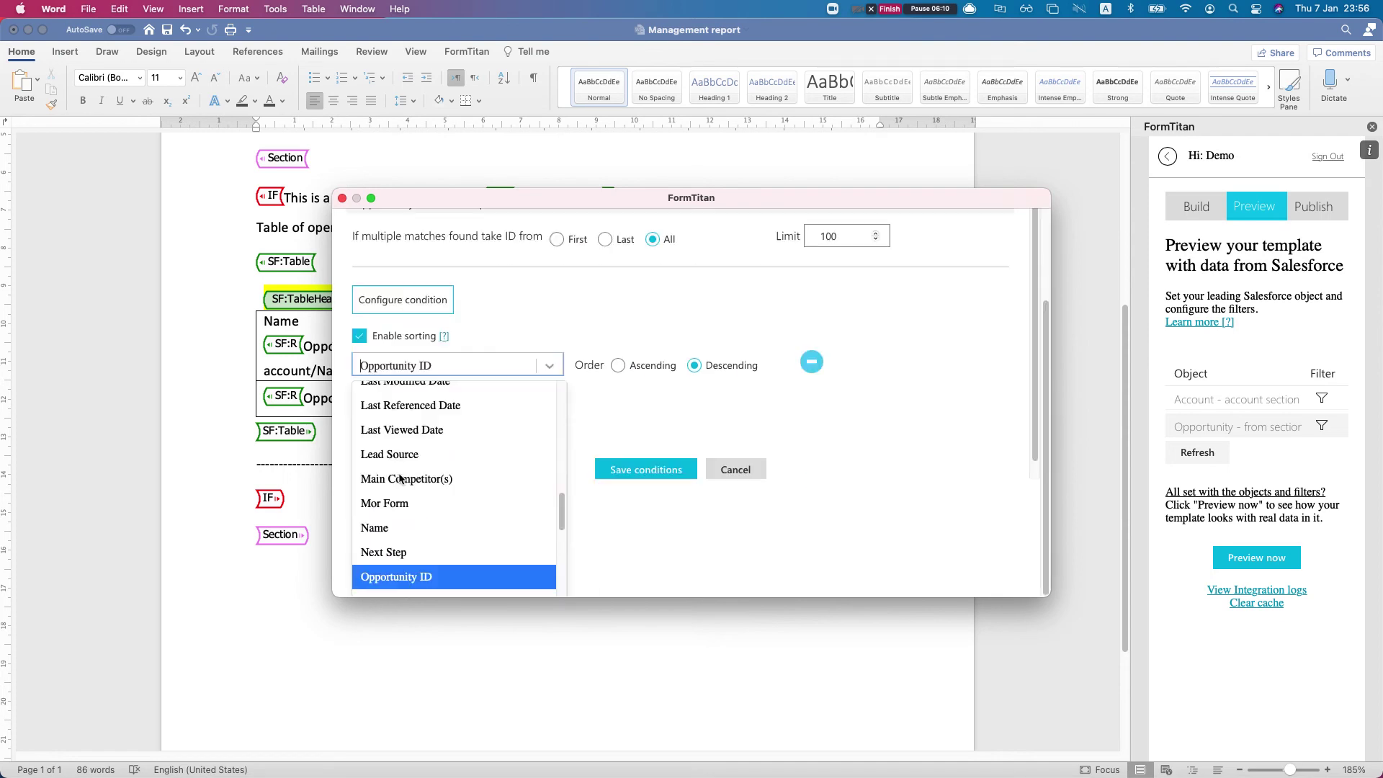
drag(346, 344, 529, 409)
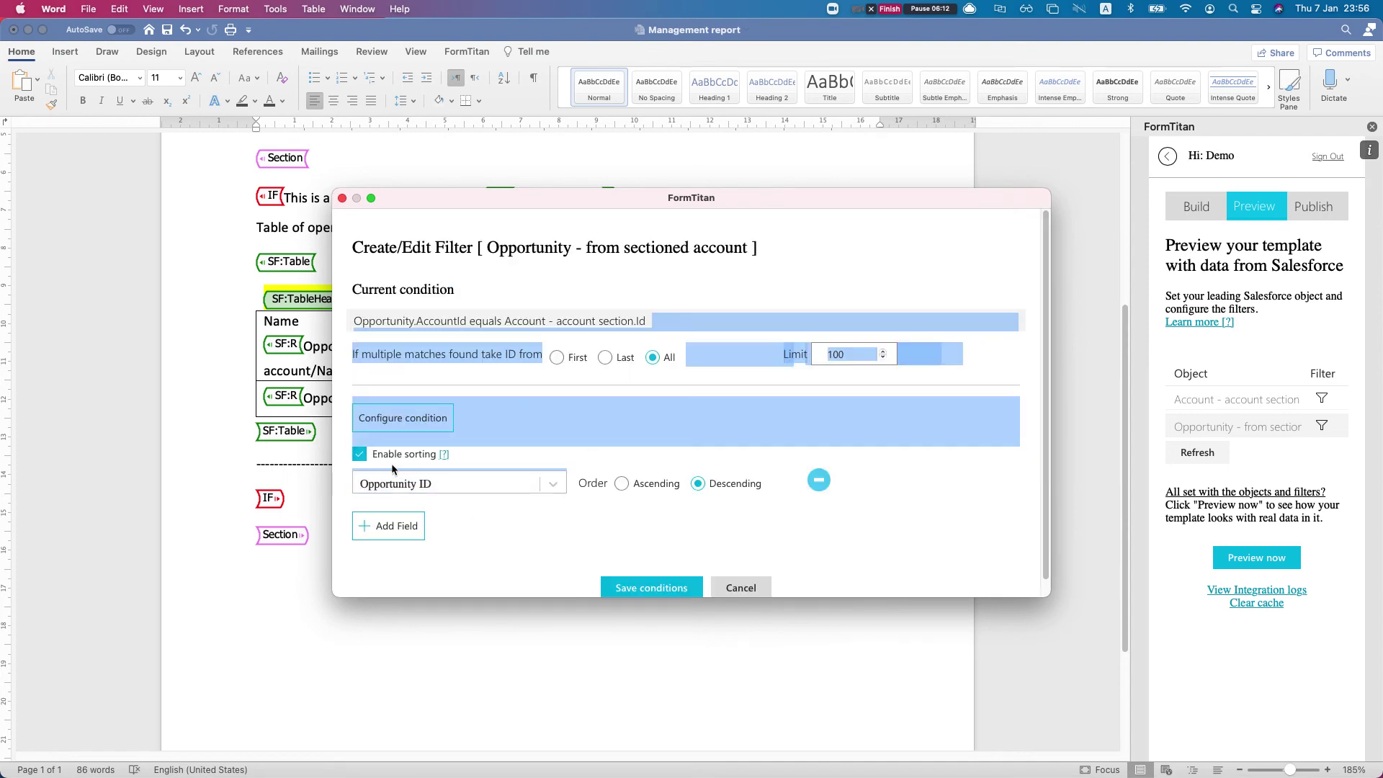
click(359, 454)
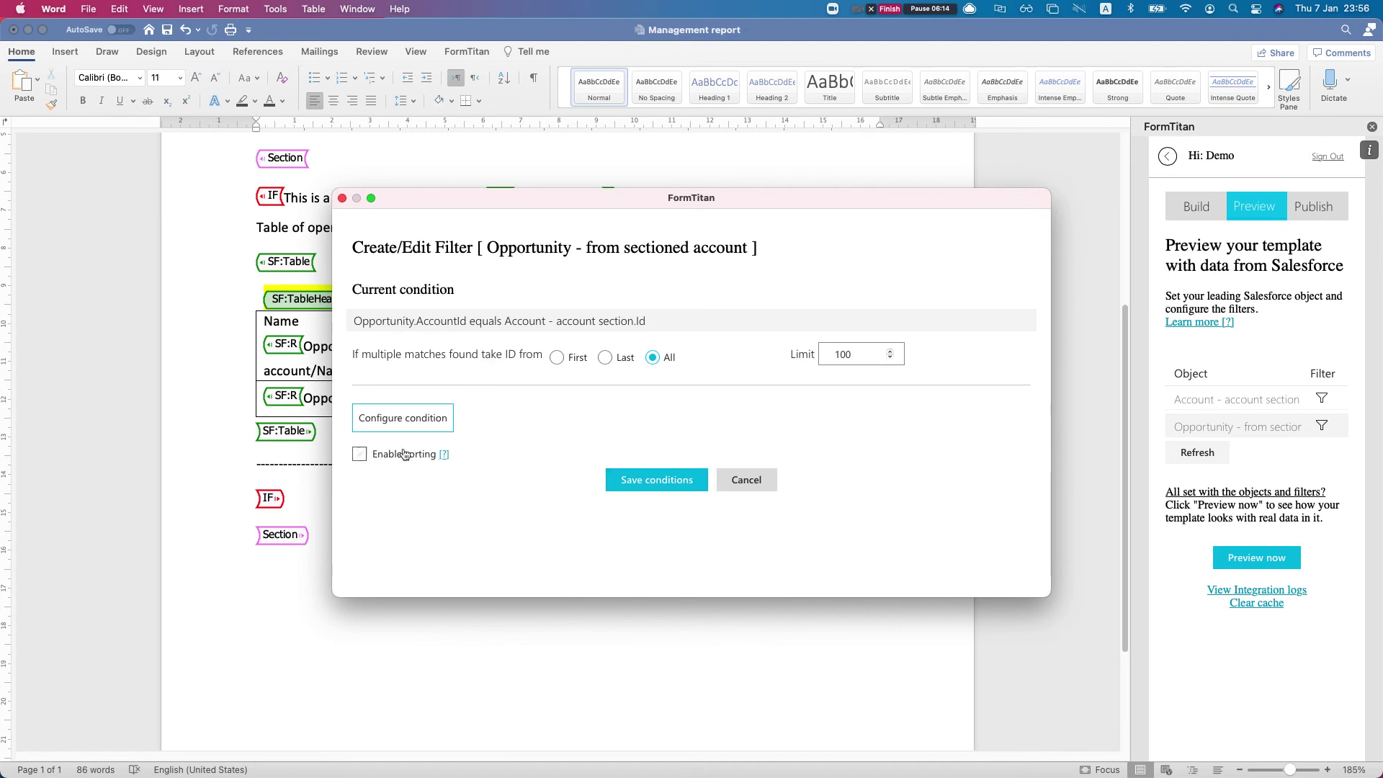
Save the Opportunity filter conditions and generate a live-data preview of the report
click(656, 479)
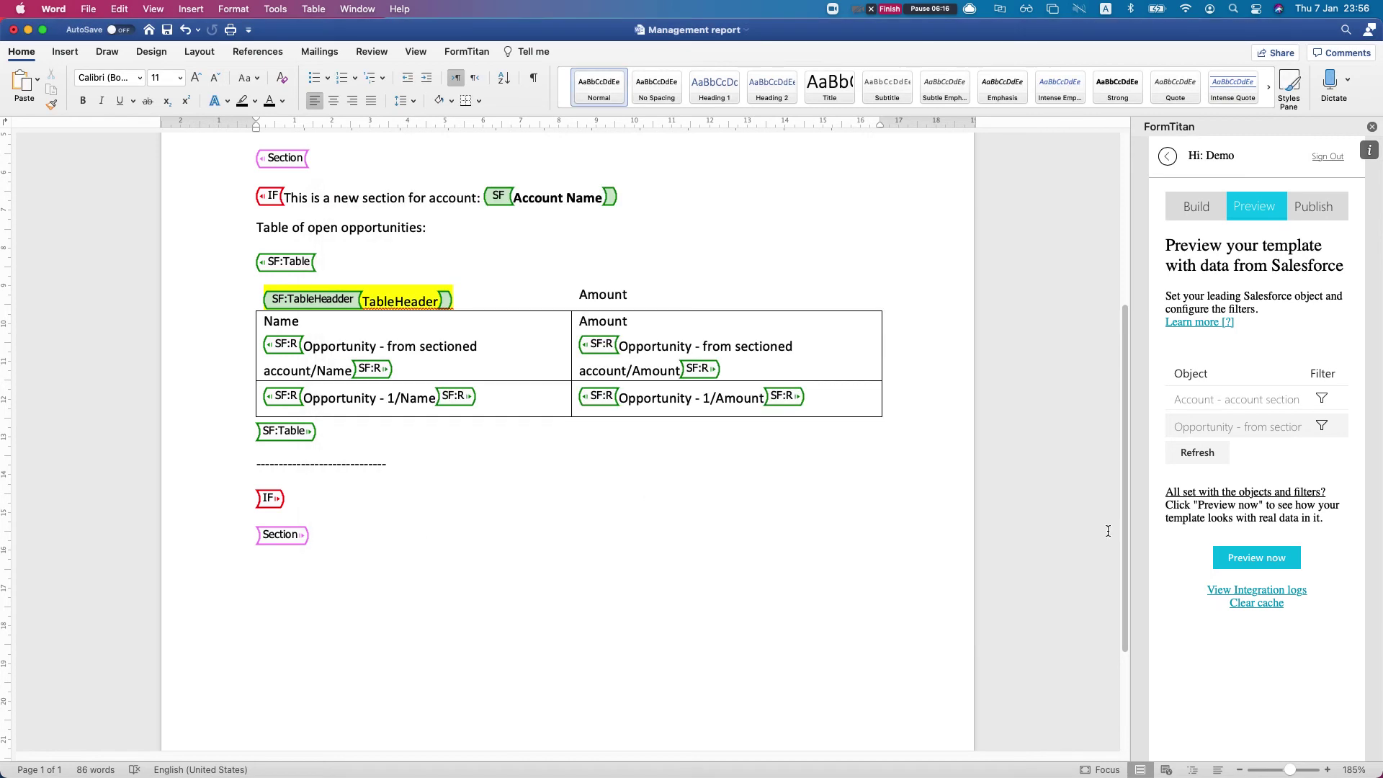
click(1245, 559)
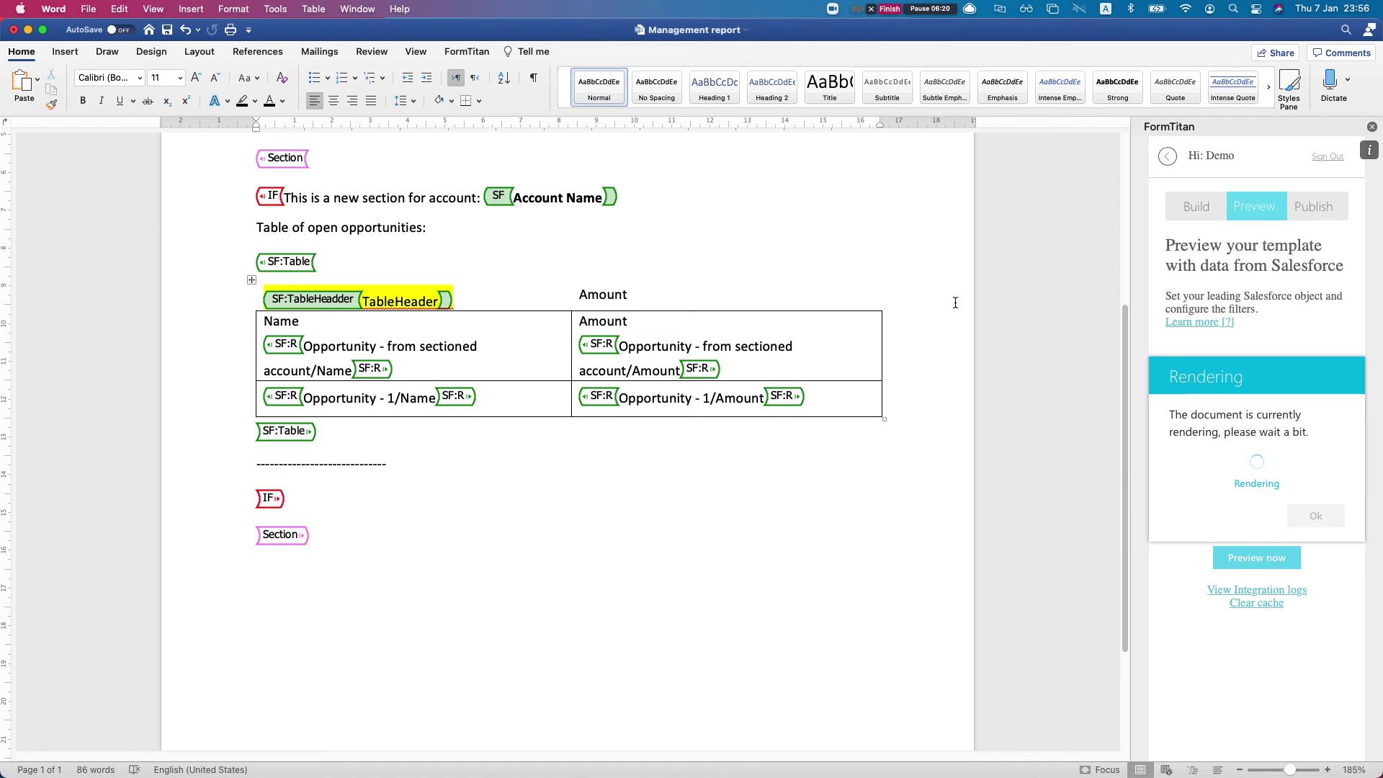
scroll(565, 404, down, 3)
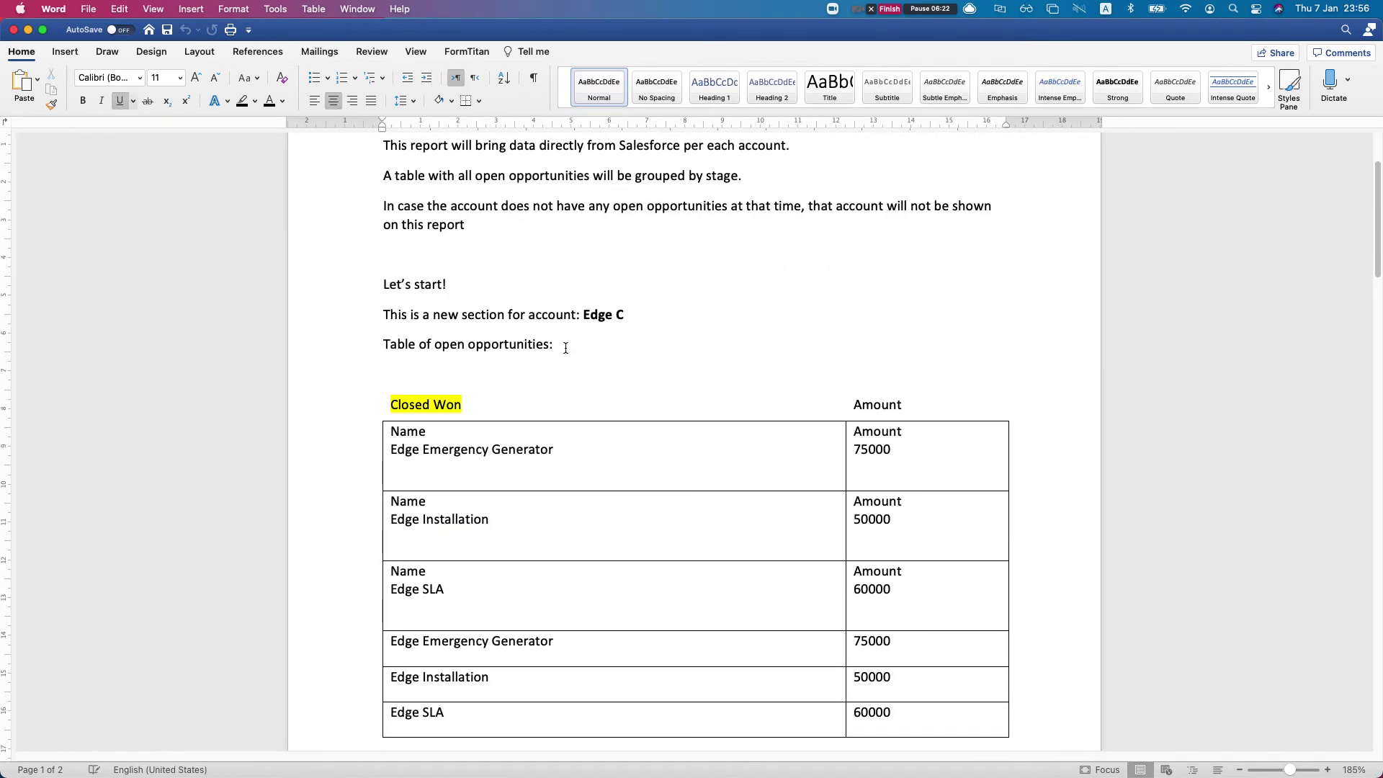
scroll(565, 369, up, 3)
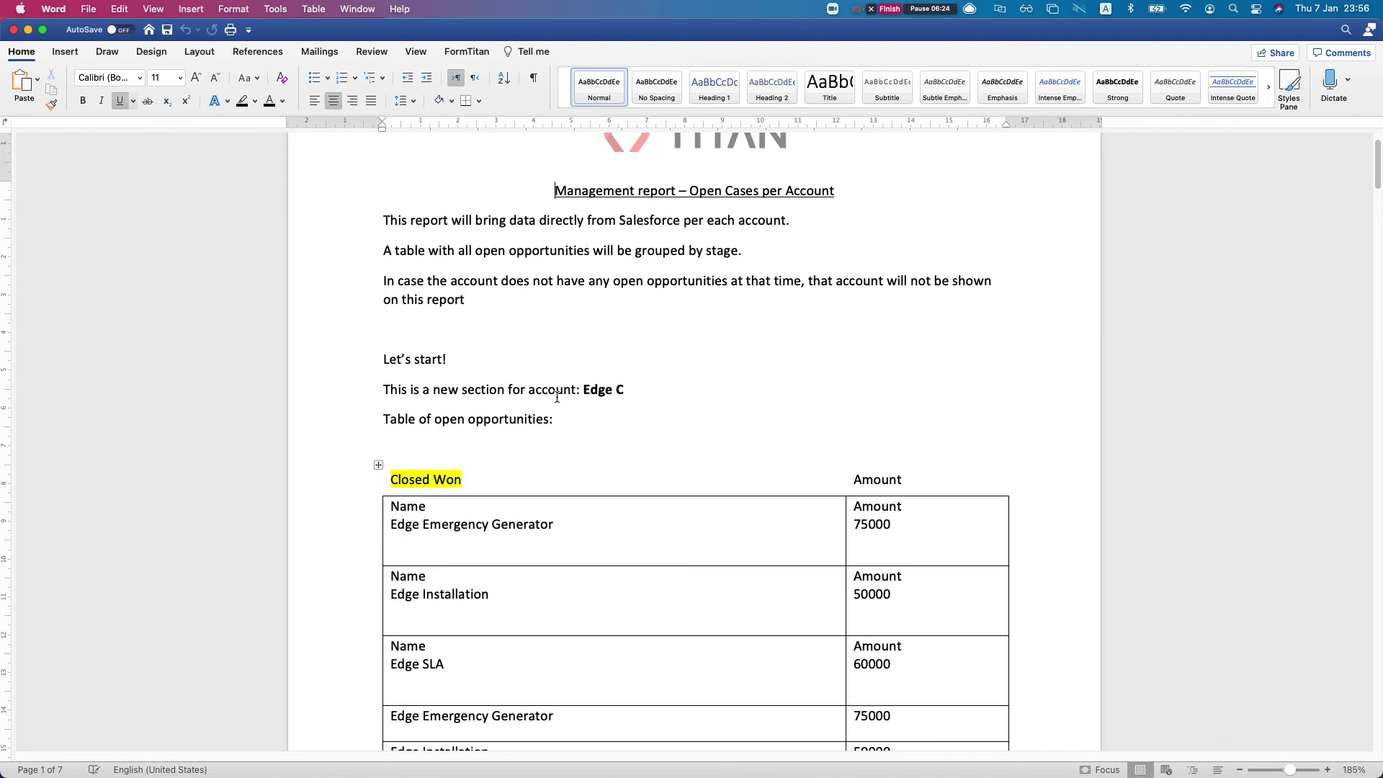
Scroll through the preview, inspecting the Closed Won table and the Id. Decision Makers heading
click(559, 419)
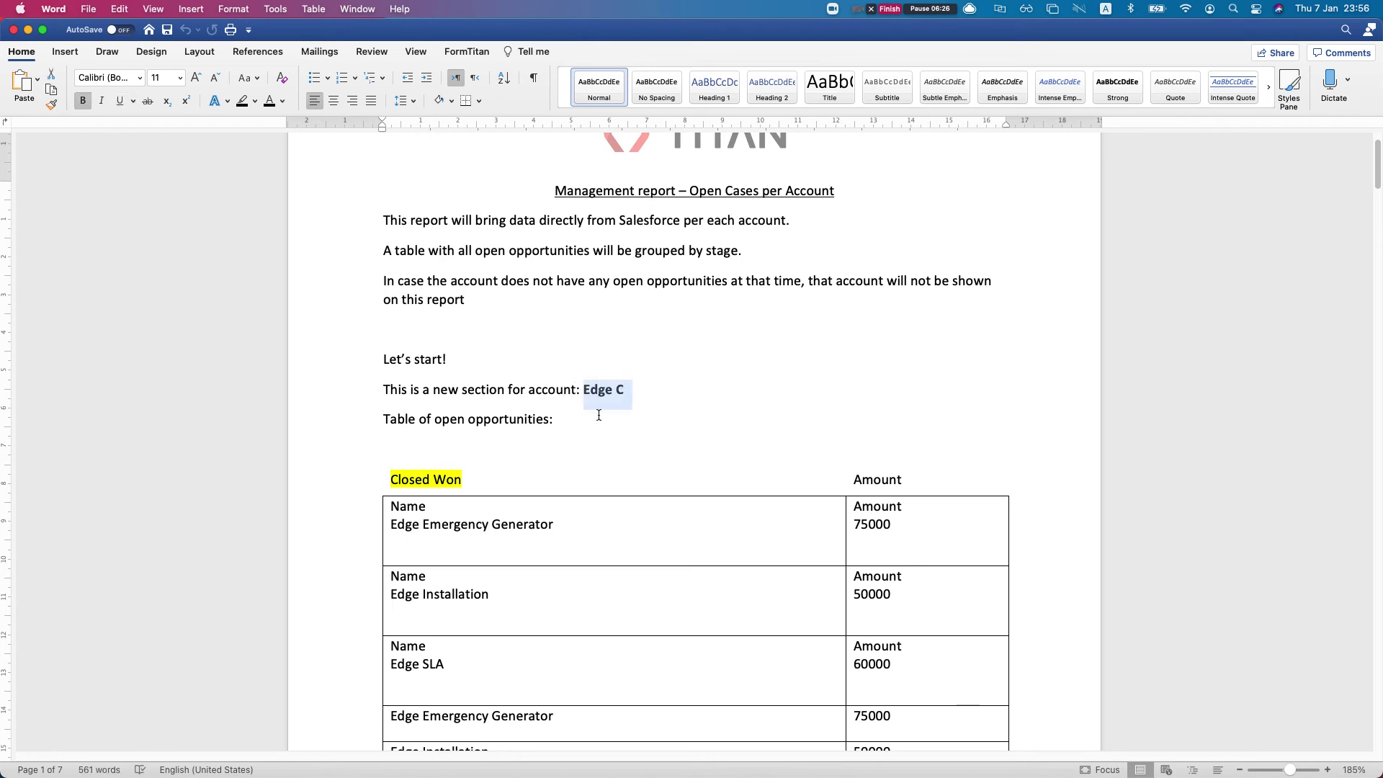
scroll(537, 441, down, 1)
scroll(537, 441, down, 5)
drag(387, 326, 462, 328)
scroll(462, 365, down, 3)
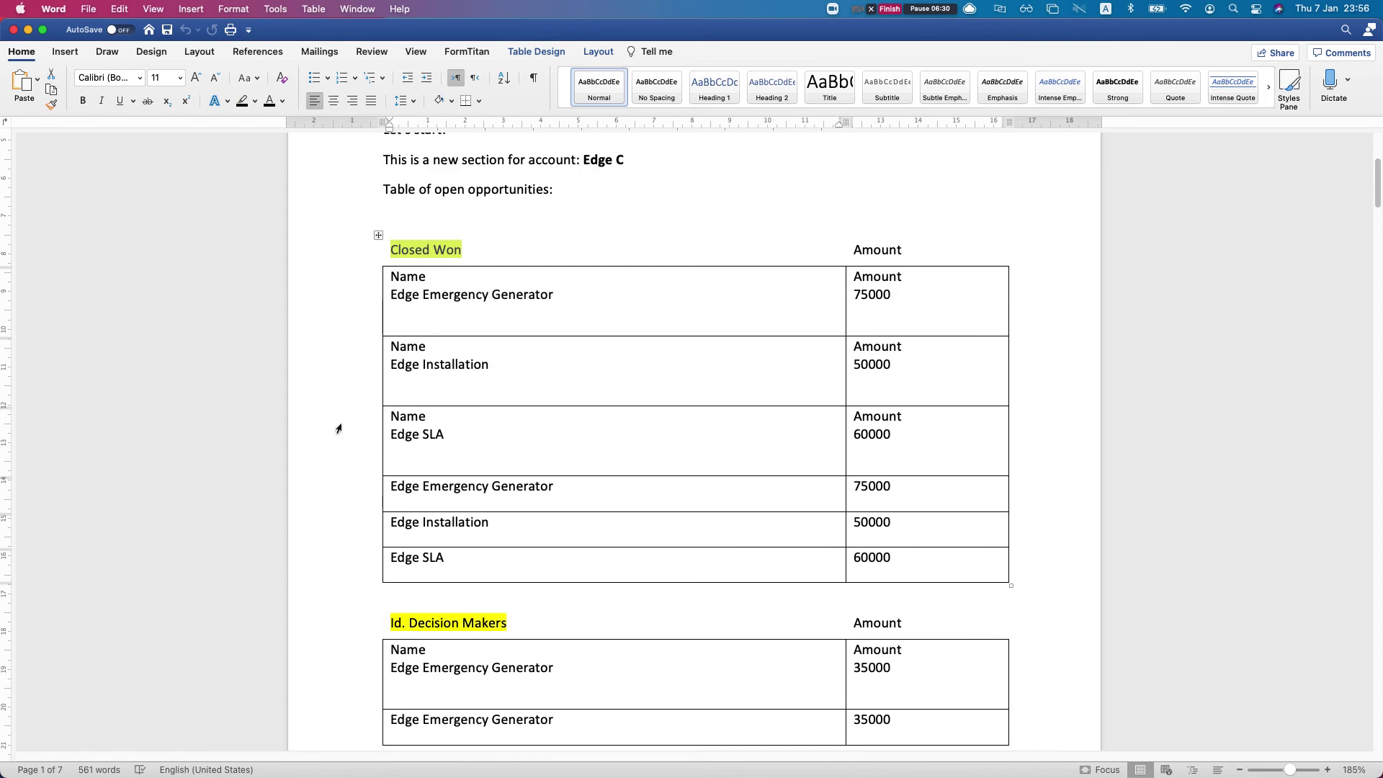
scroll(529, 321, down, 10)
scroll(521, 355, up, 3)
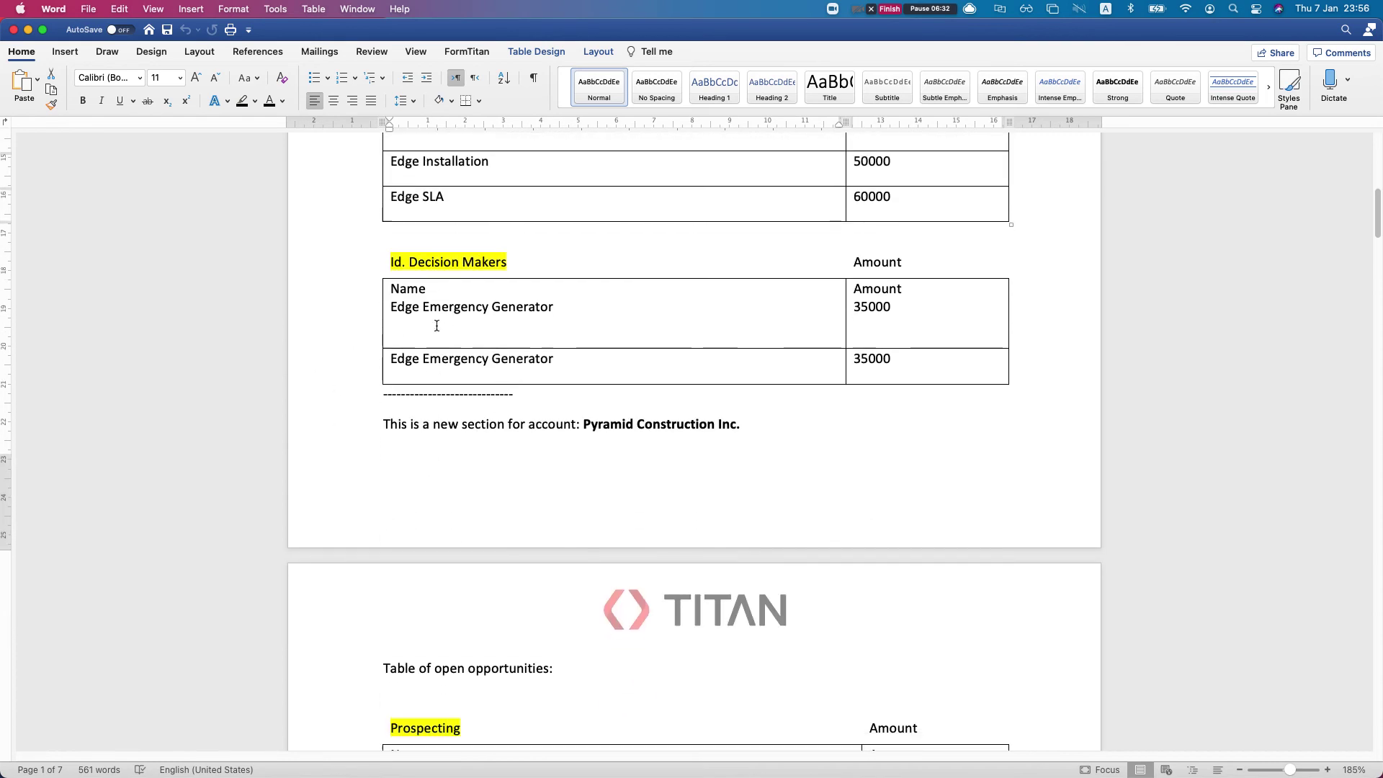
scroll(521, 355, up, 5)
click(402, 230)
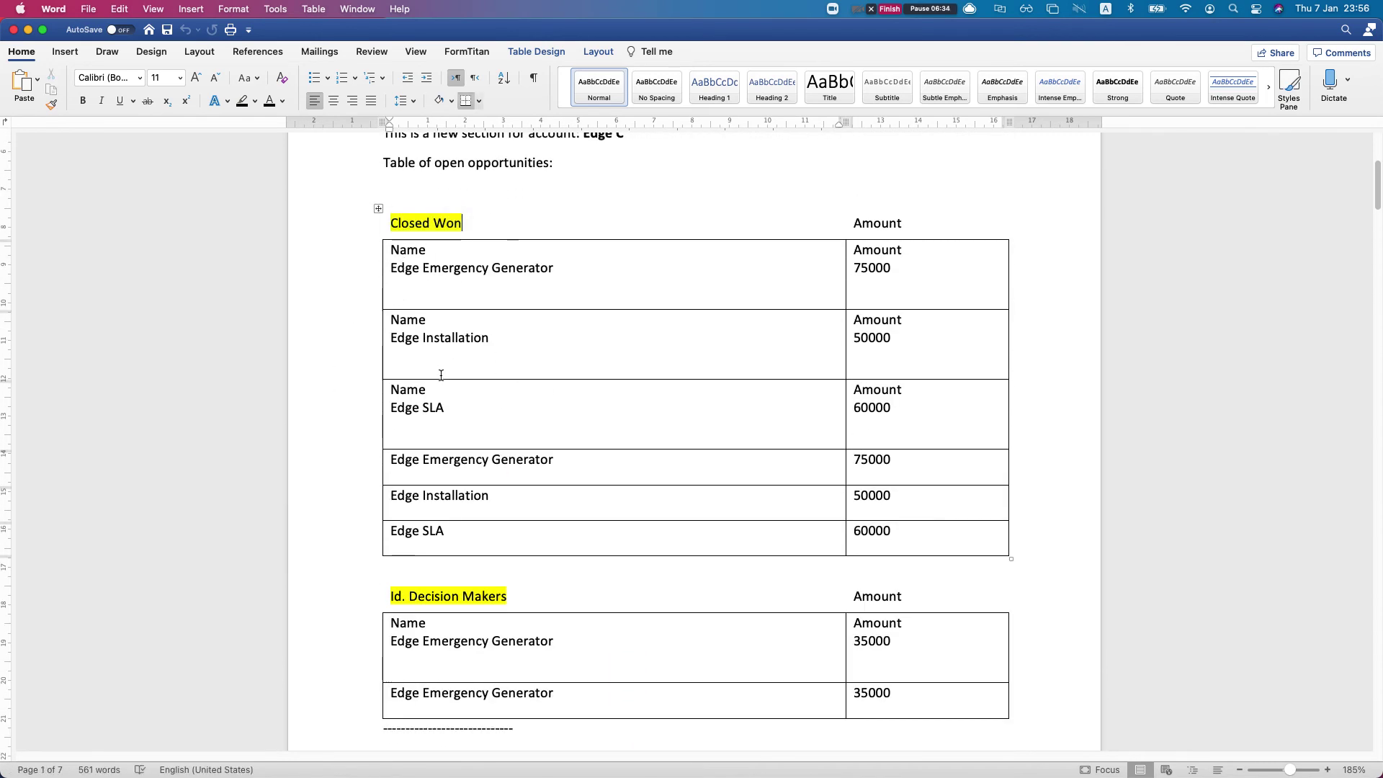
scroll(443, 386, down, 3)
scroll(412, 504, down, 2)
click(394, 422)
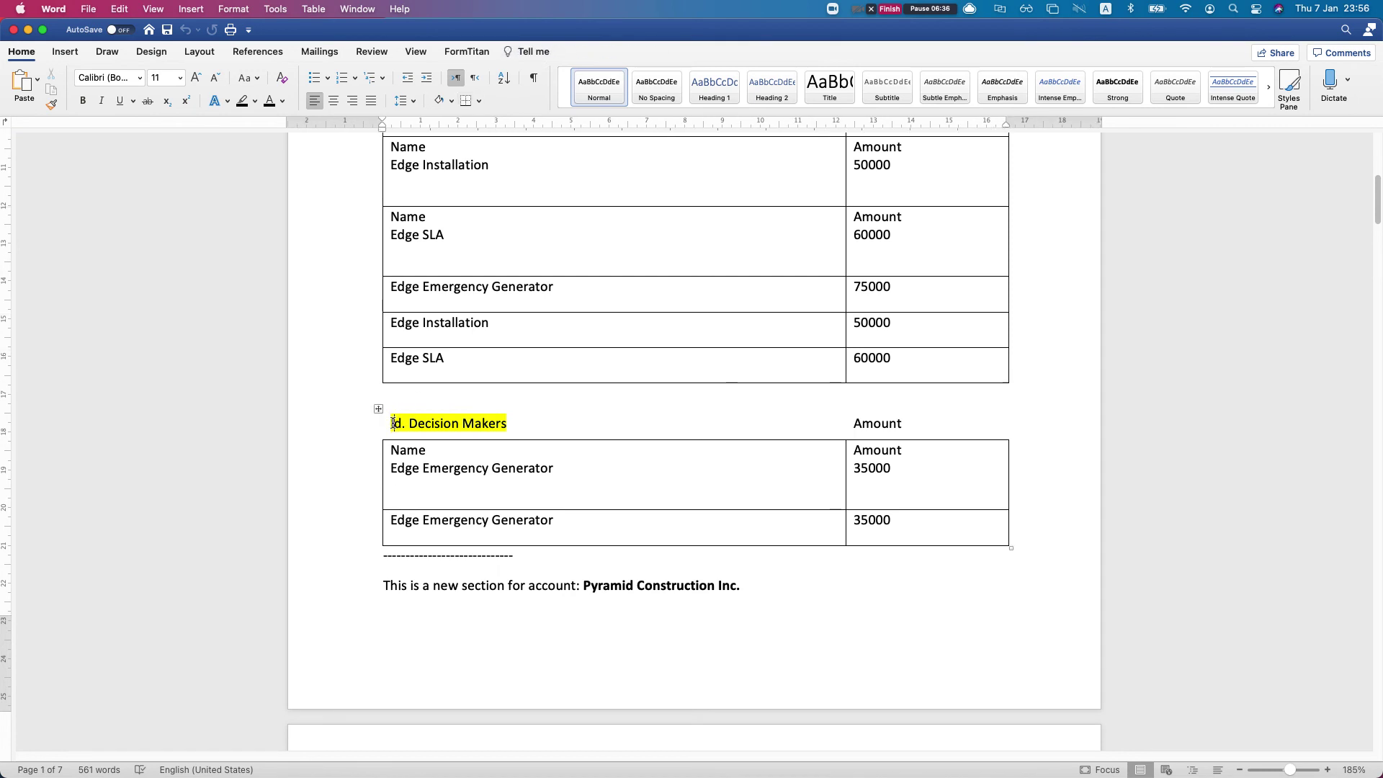
triple_click(415, 420)
scroll(420, 426, down, 8)
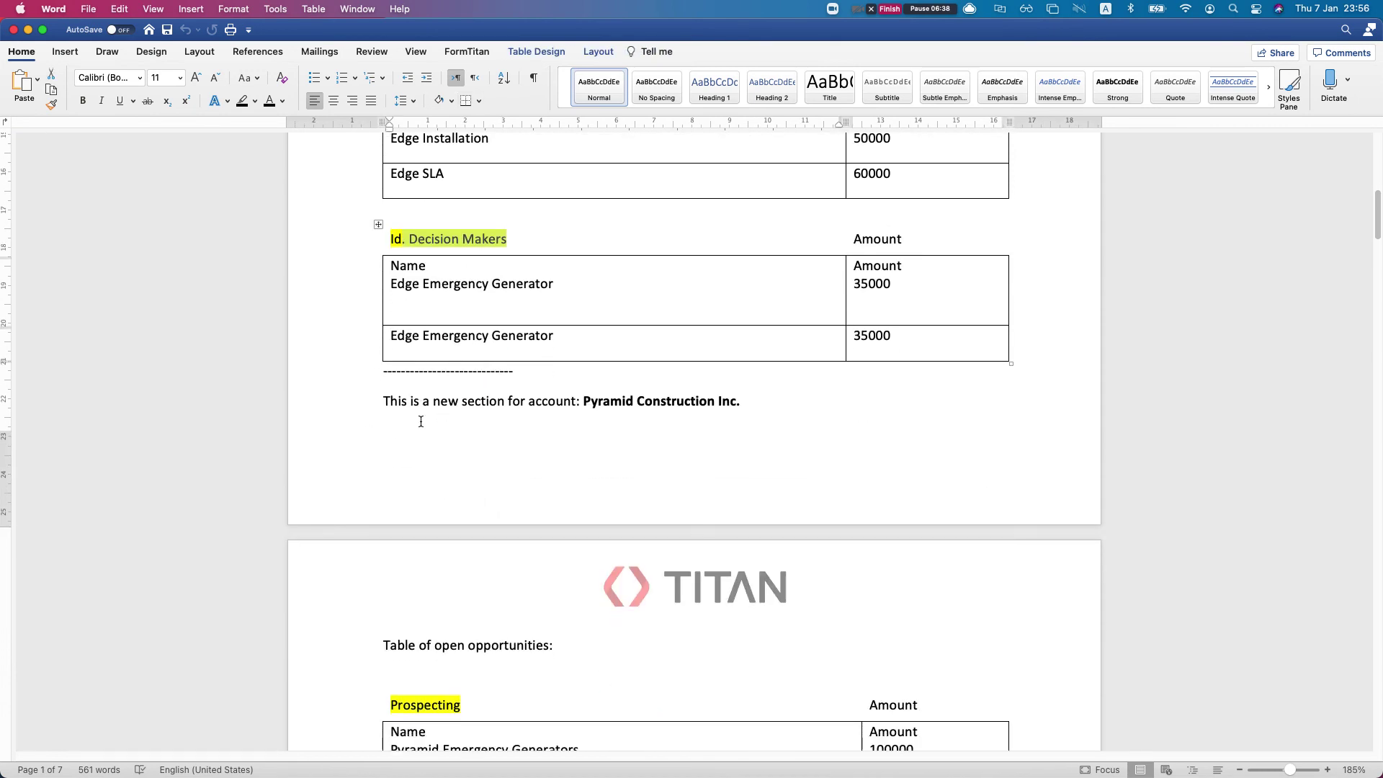
scroll(421, 426, down, 4)
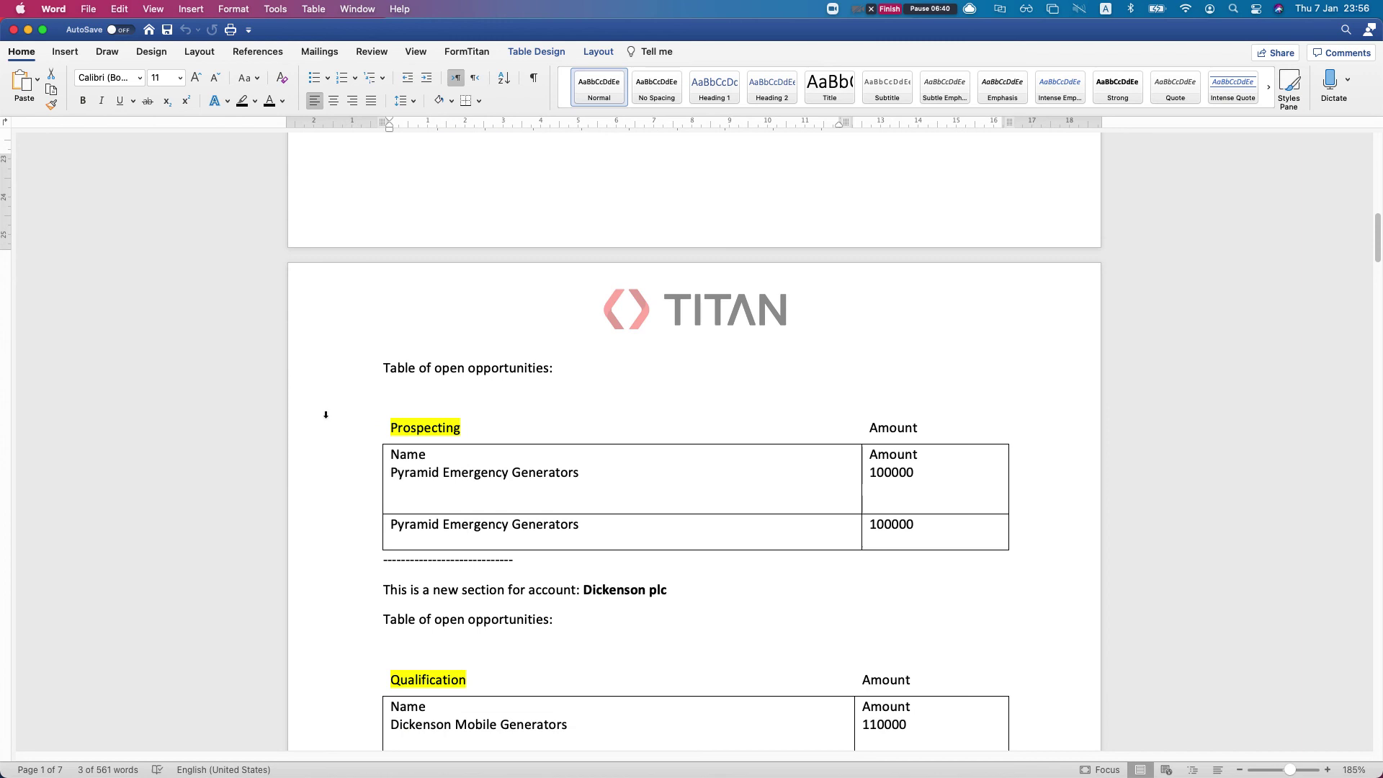
Review the remaining account sections, including the Pyramid Prospecting table, then close the preview
click(378, 413)
scroll(515, 457, down, 1)
click(598, 478)
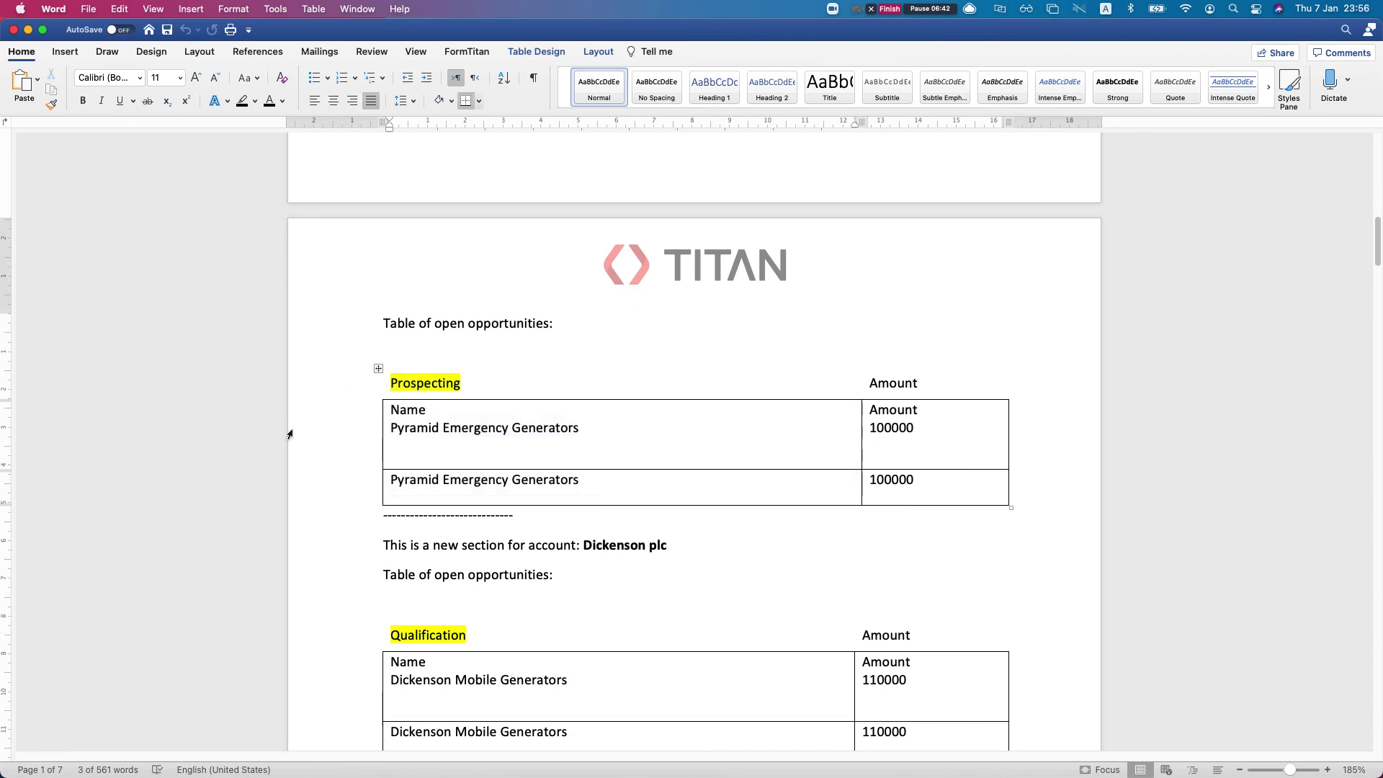
scroll(559, 453, down, 1)
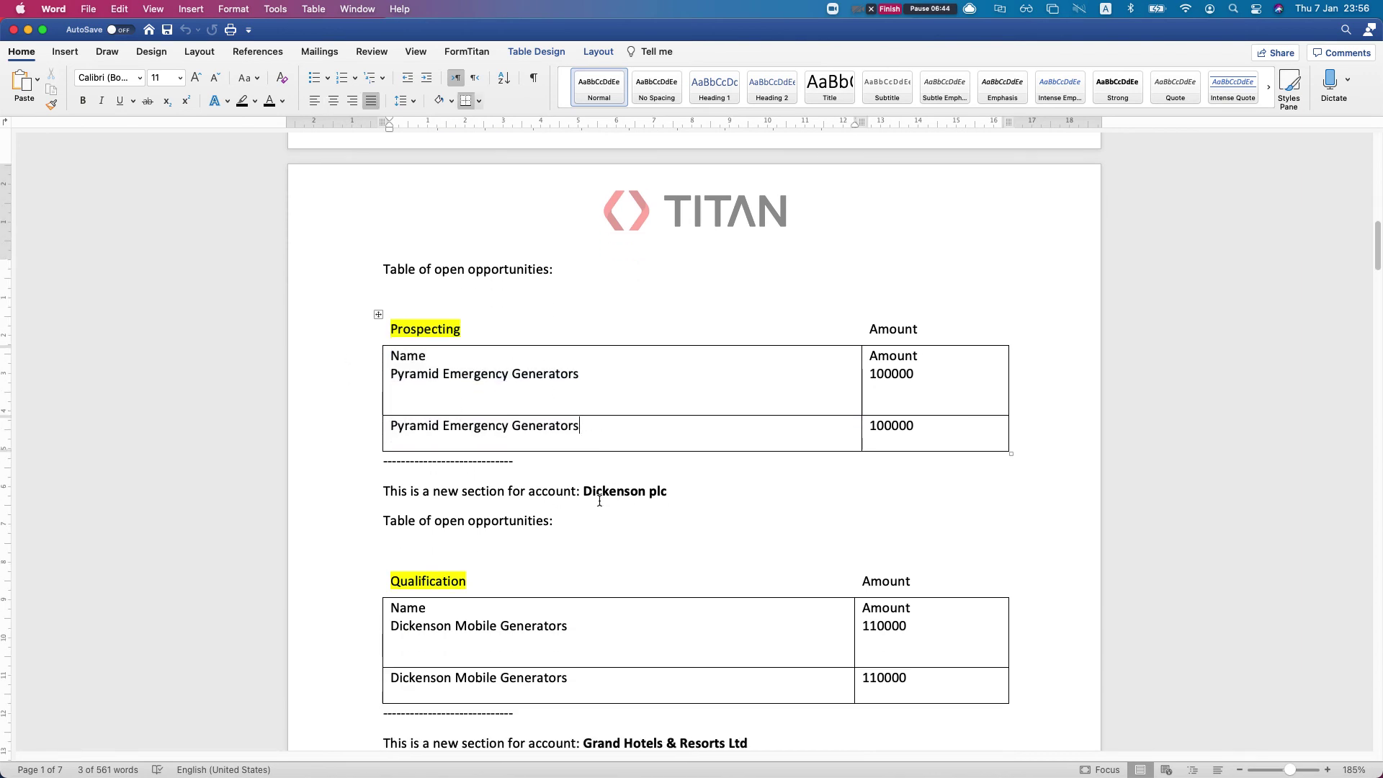
drag(577, 492, 667, 491)
scroll(586, 519, down, 3)
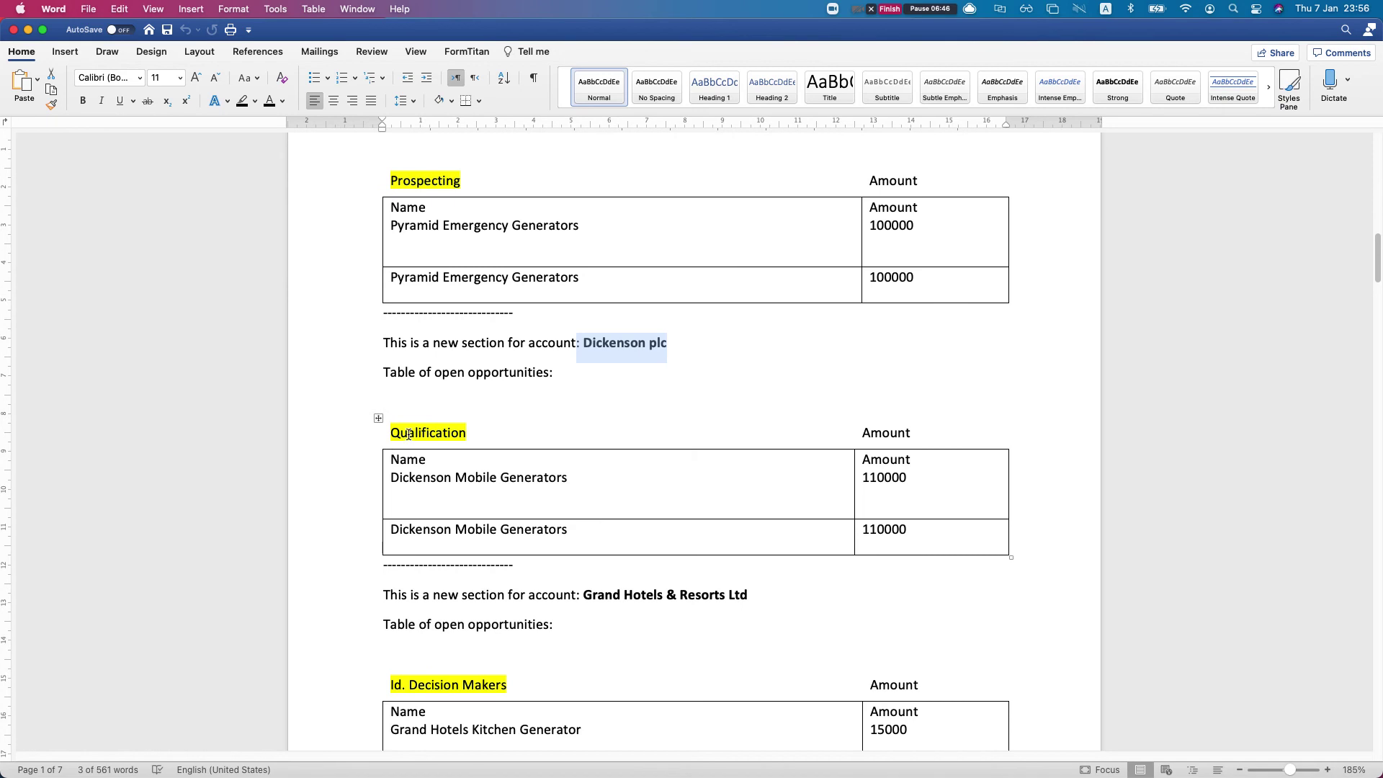
drag(408, 434, 507, 422)
scroll(405, 438, down, 5)
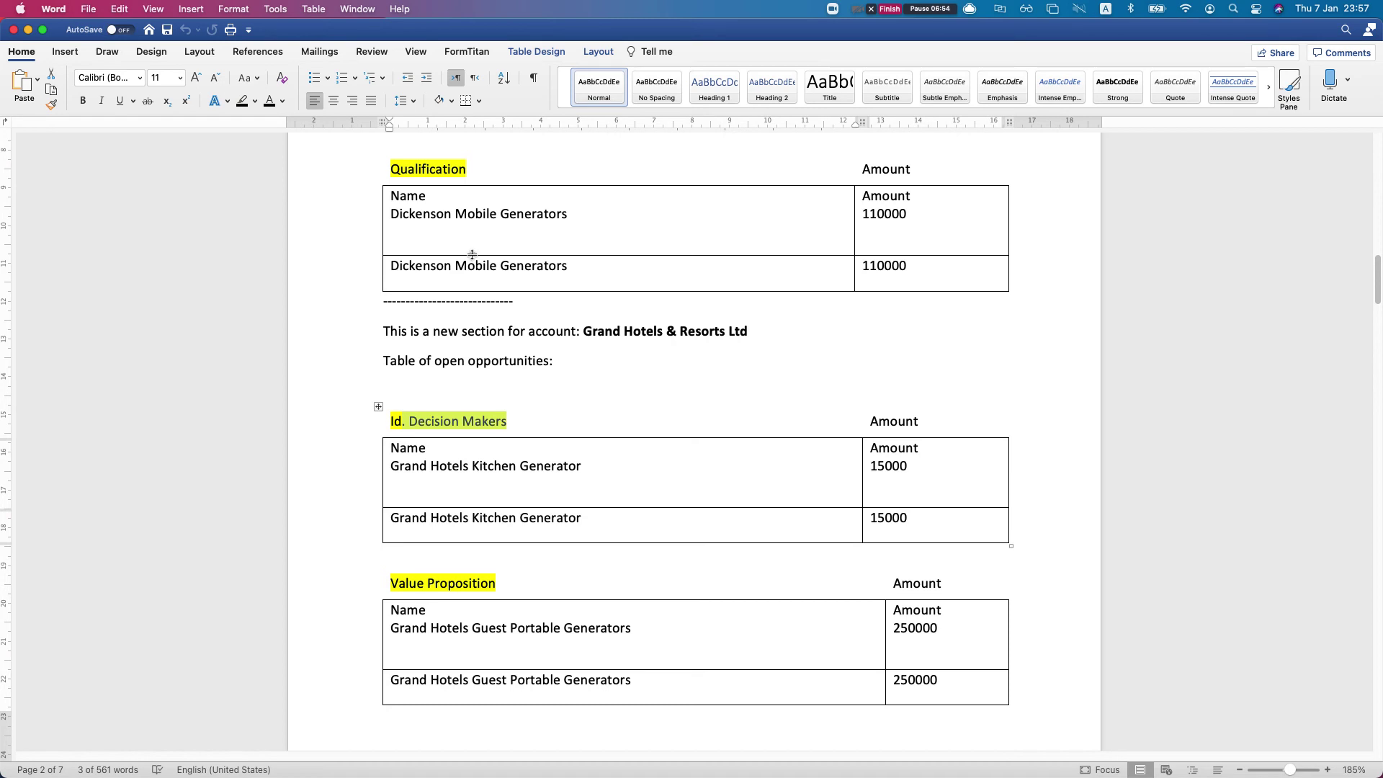
scroll(471, 254, up, 1)
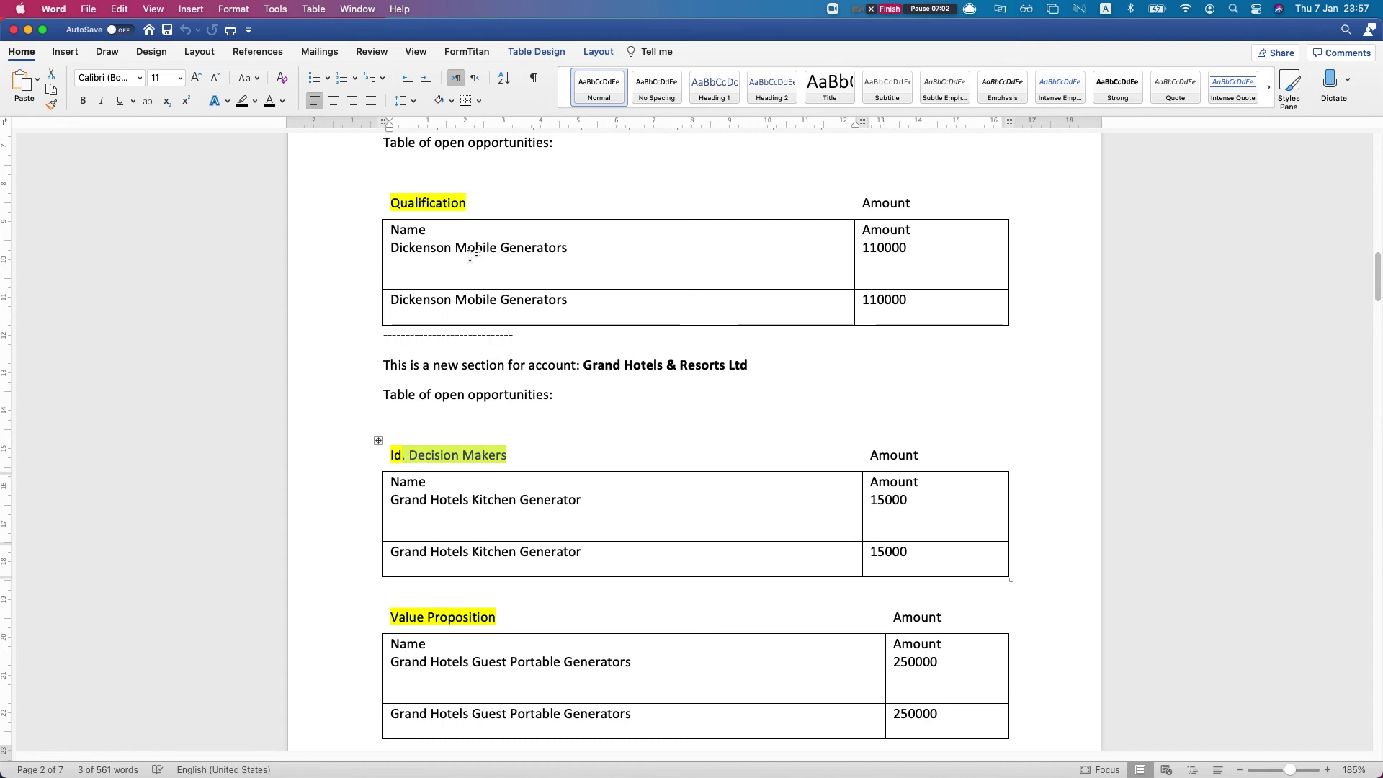
scroll(451, 269, down, 20)
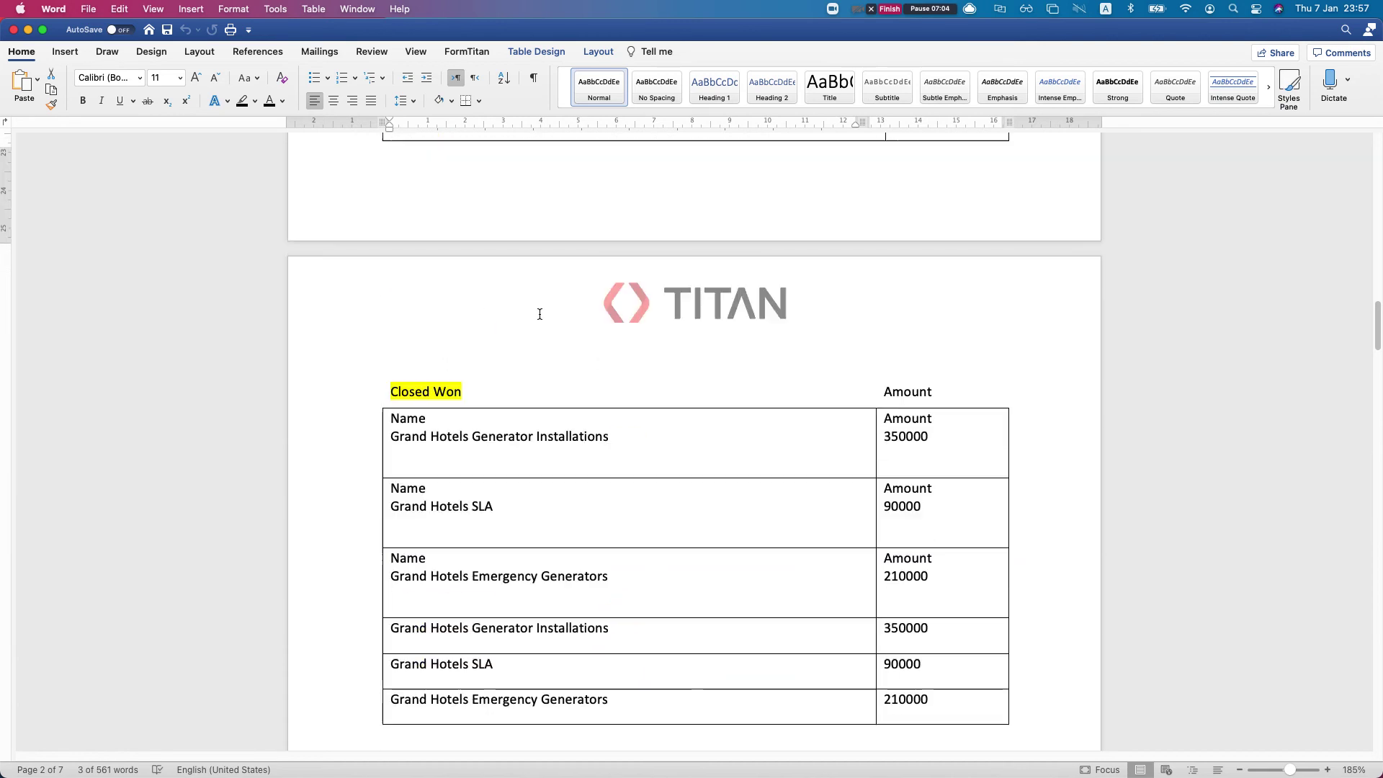
scroll(441, 276, down, 20)
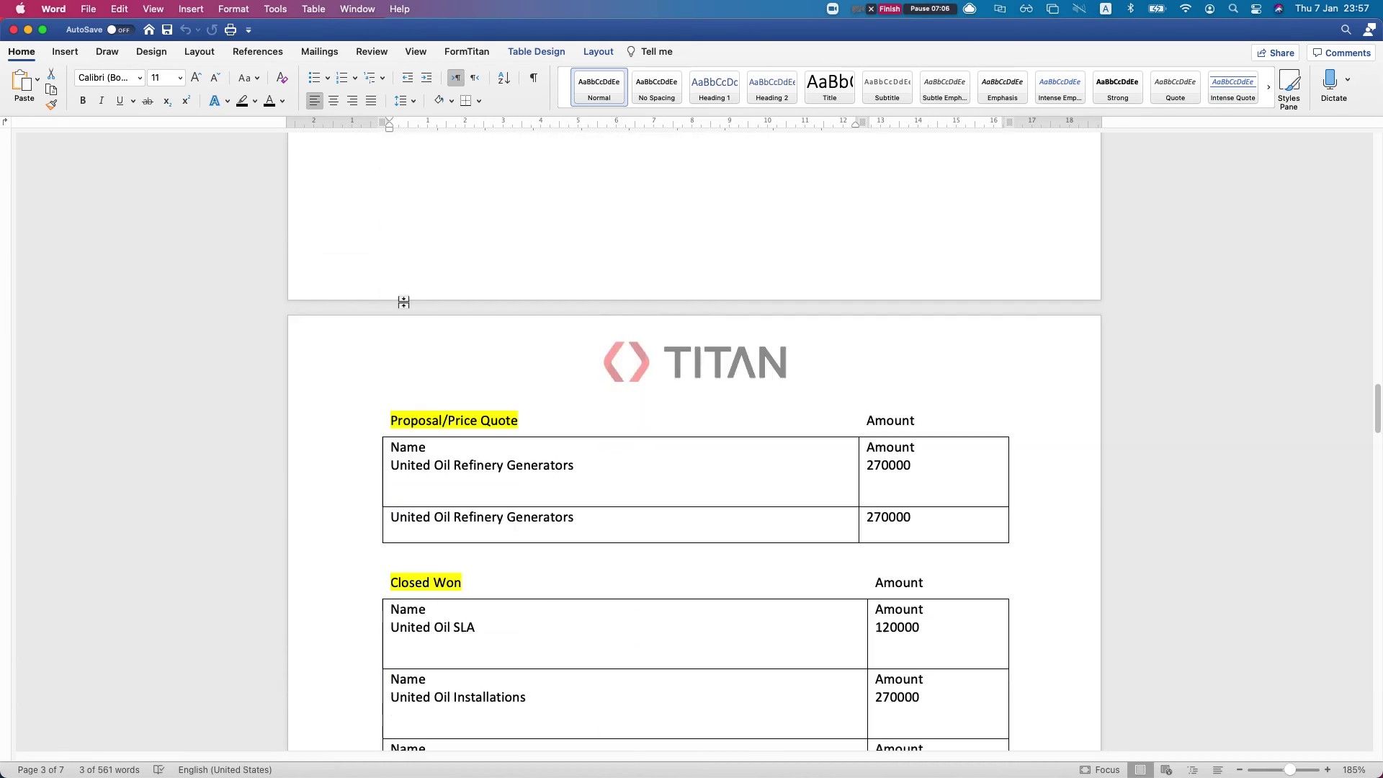
scroll(432, 293, down, 20)
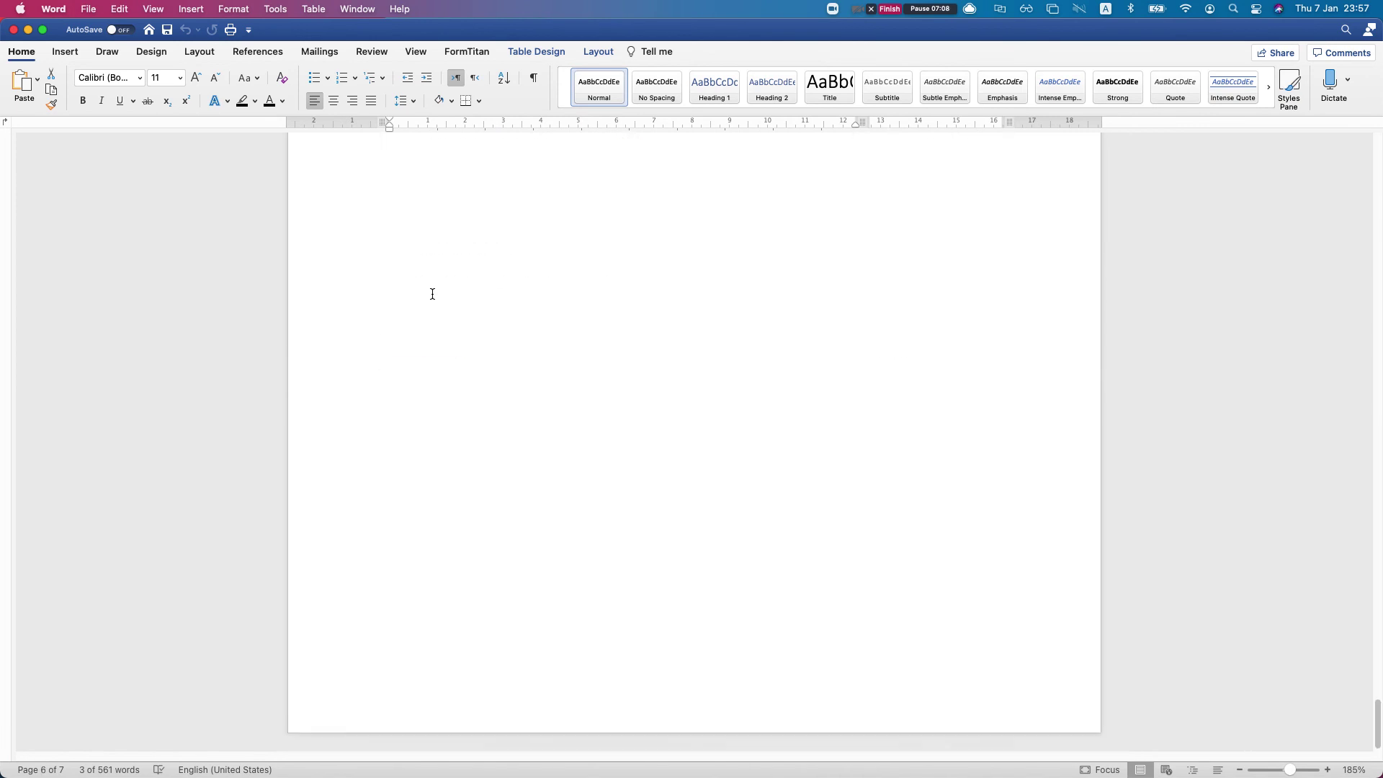
scroll(432, 294, up, 20)
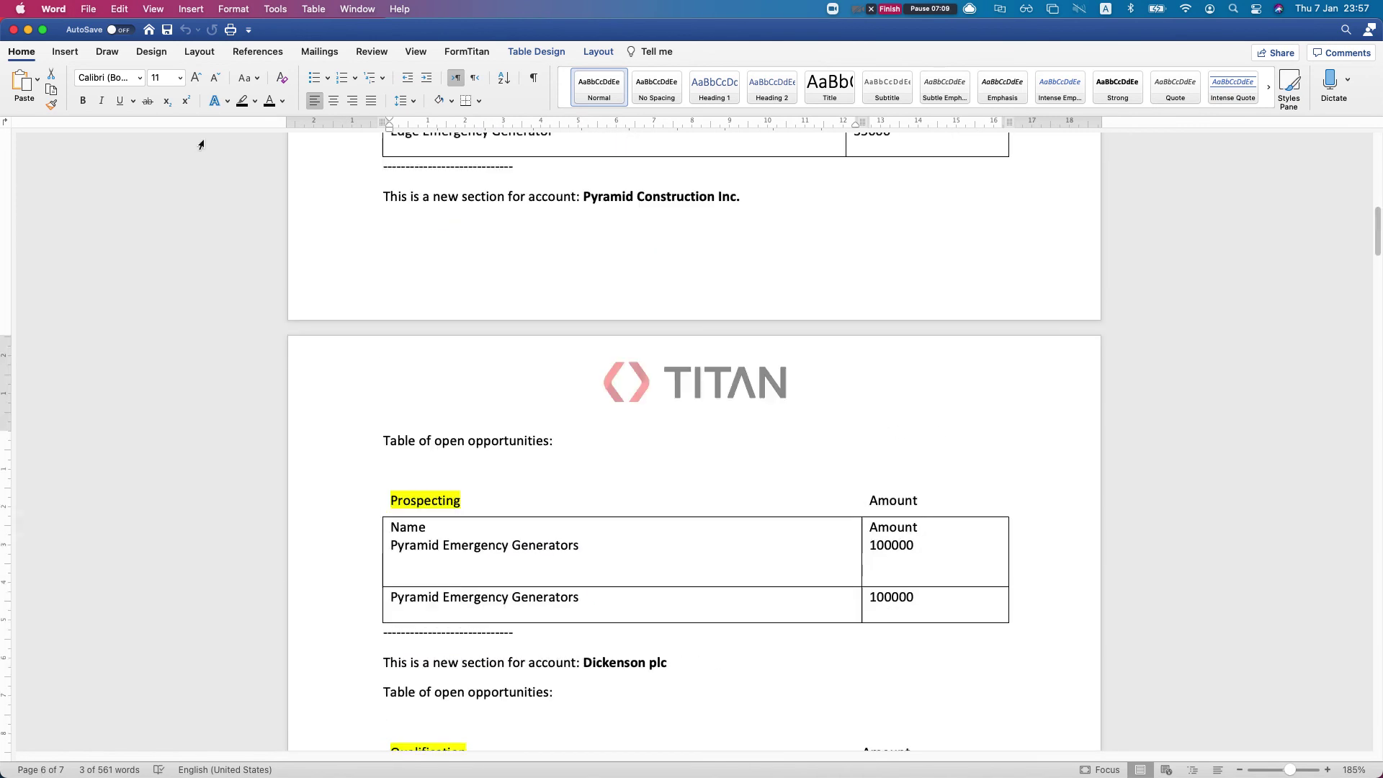
click(14, 29)
Switch the FormTitan pane to its Publish step
scroll(349, 302, up, 2)
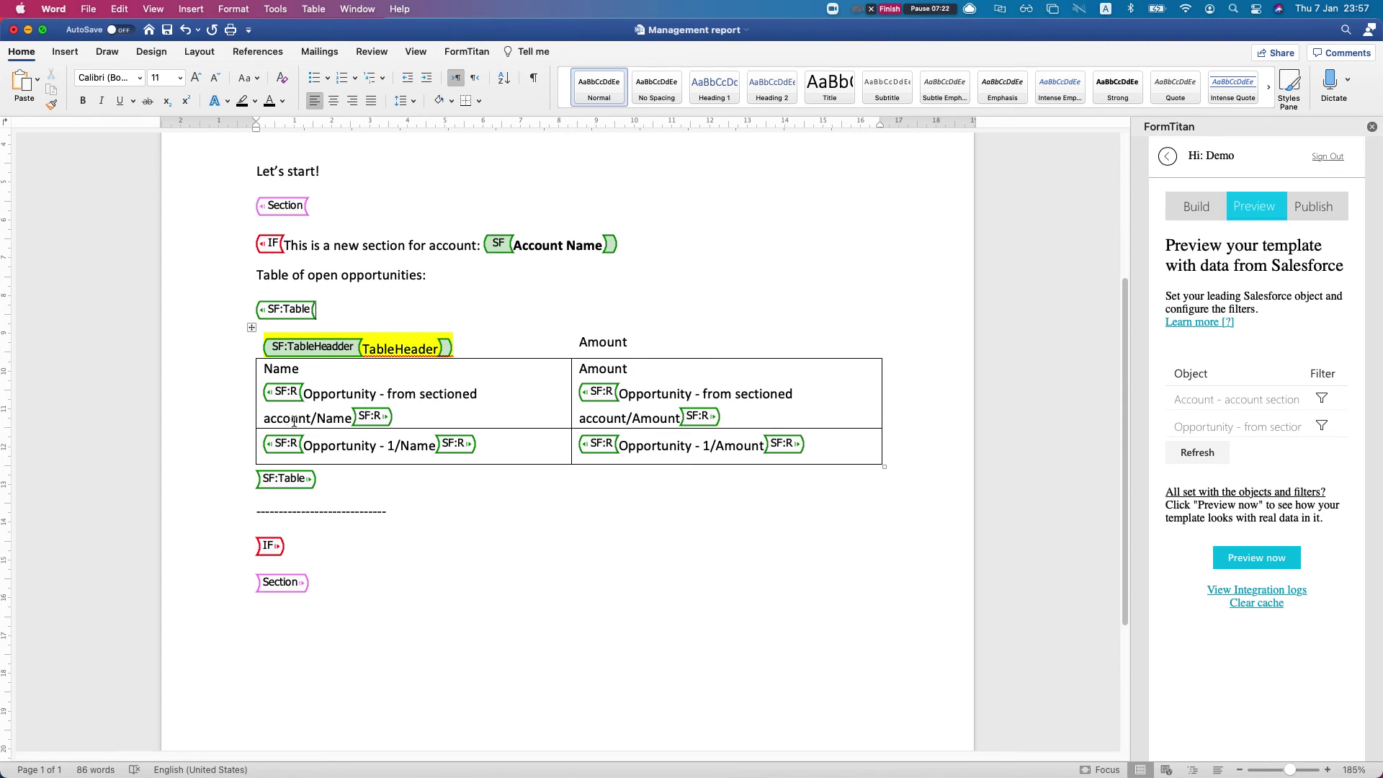
click(1315, 213)
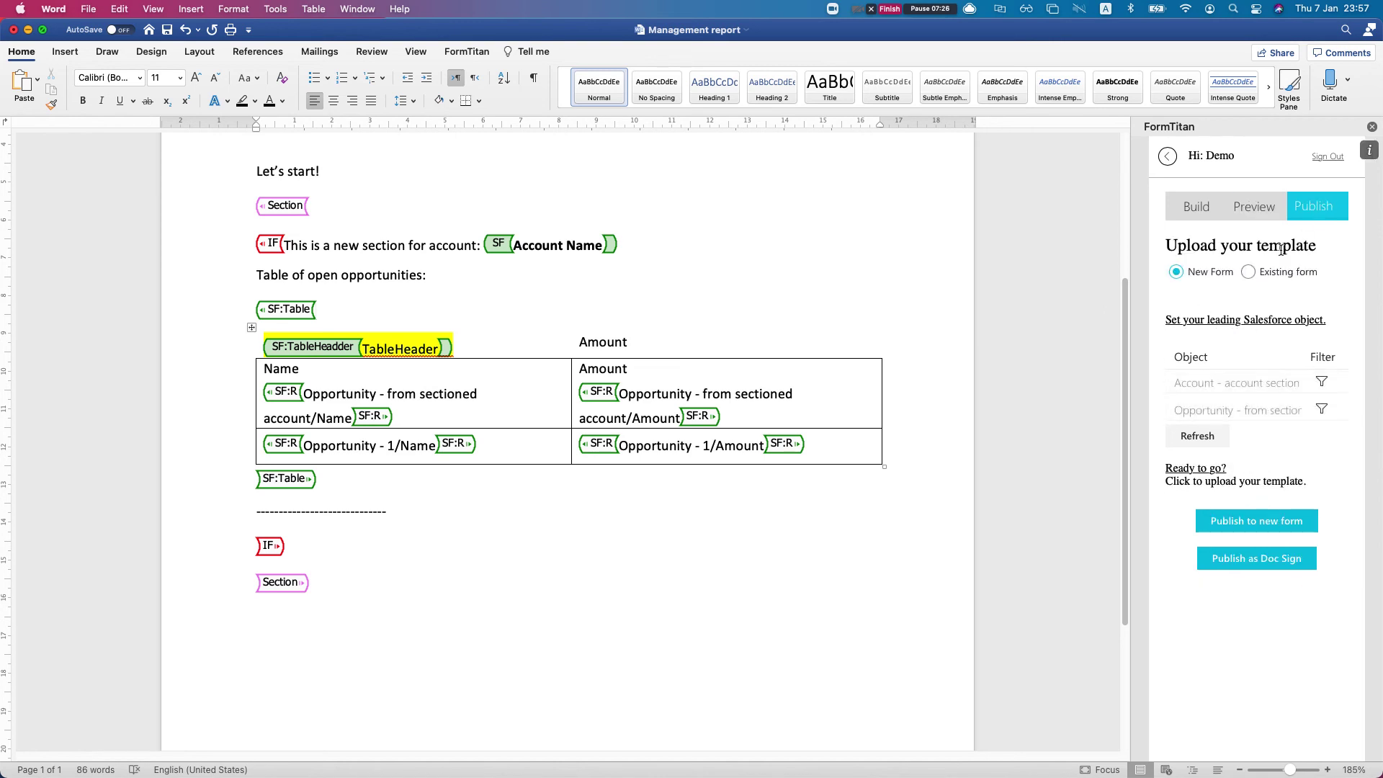
Publish the template as a new form named 'A report like doc' and bring up the FormTitan dashboard
click(1232, 521)
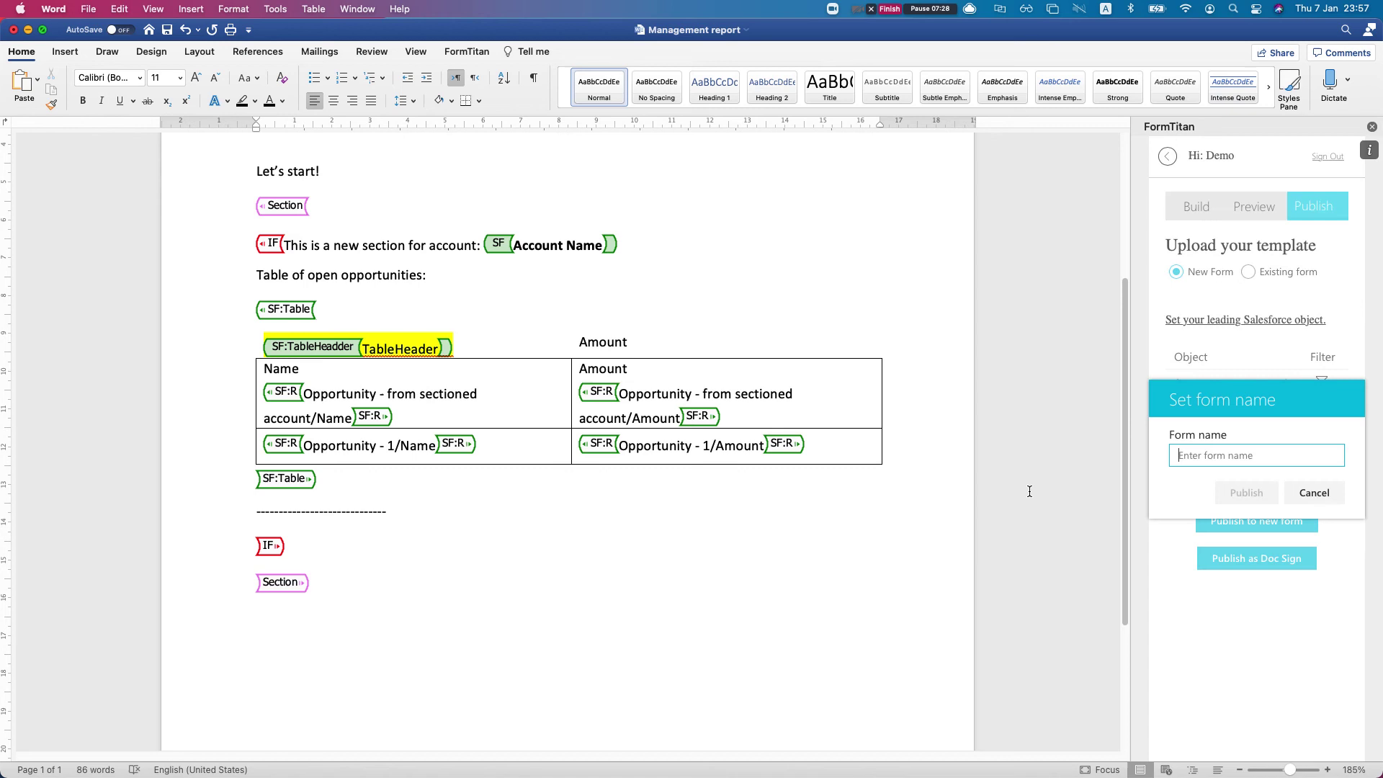
text(A)
key(BackSpace)
text(A)
key(BackSpace)
text(A report li)
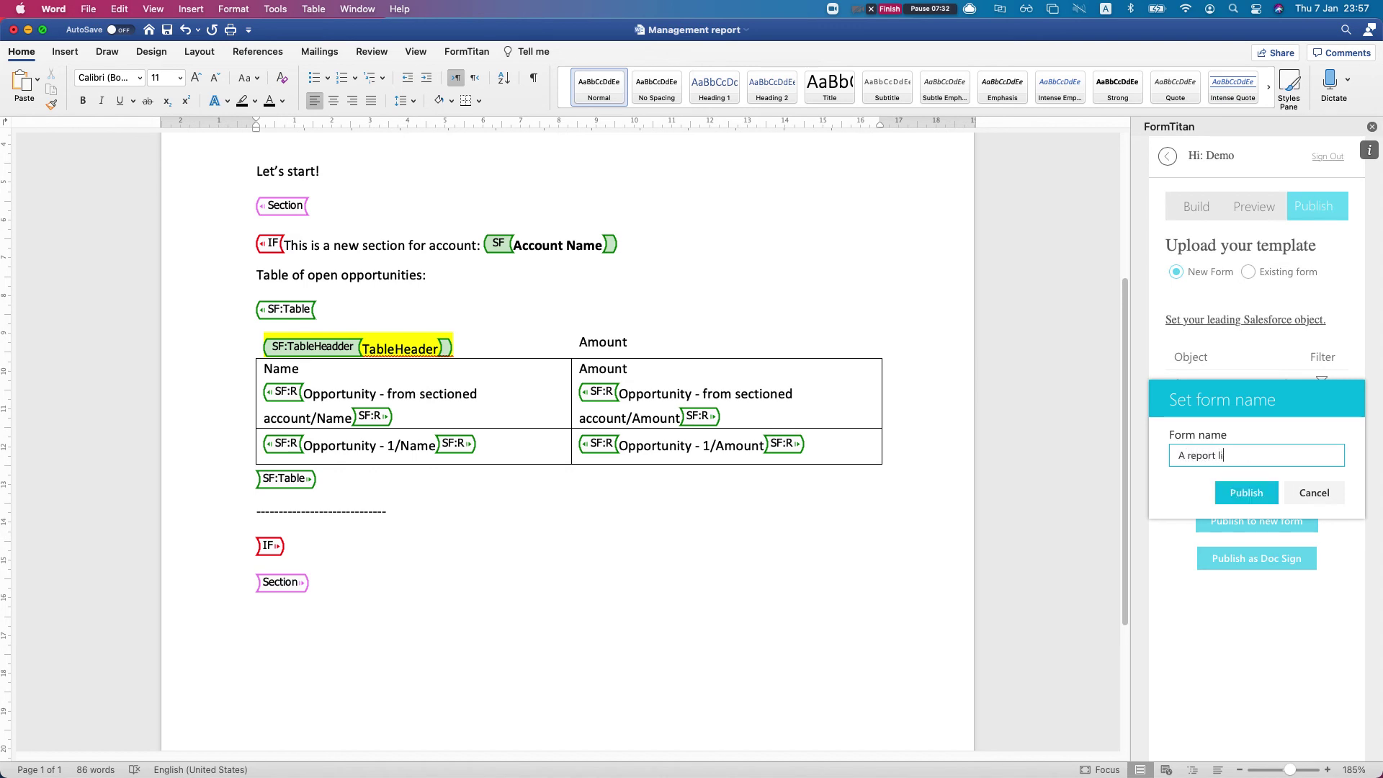
text(ke doc)
click(1219, 493)
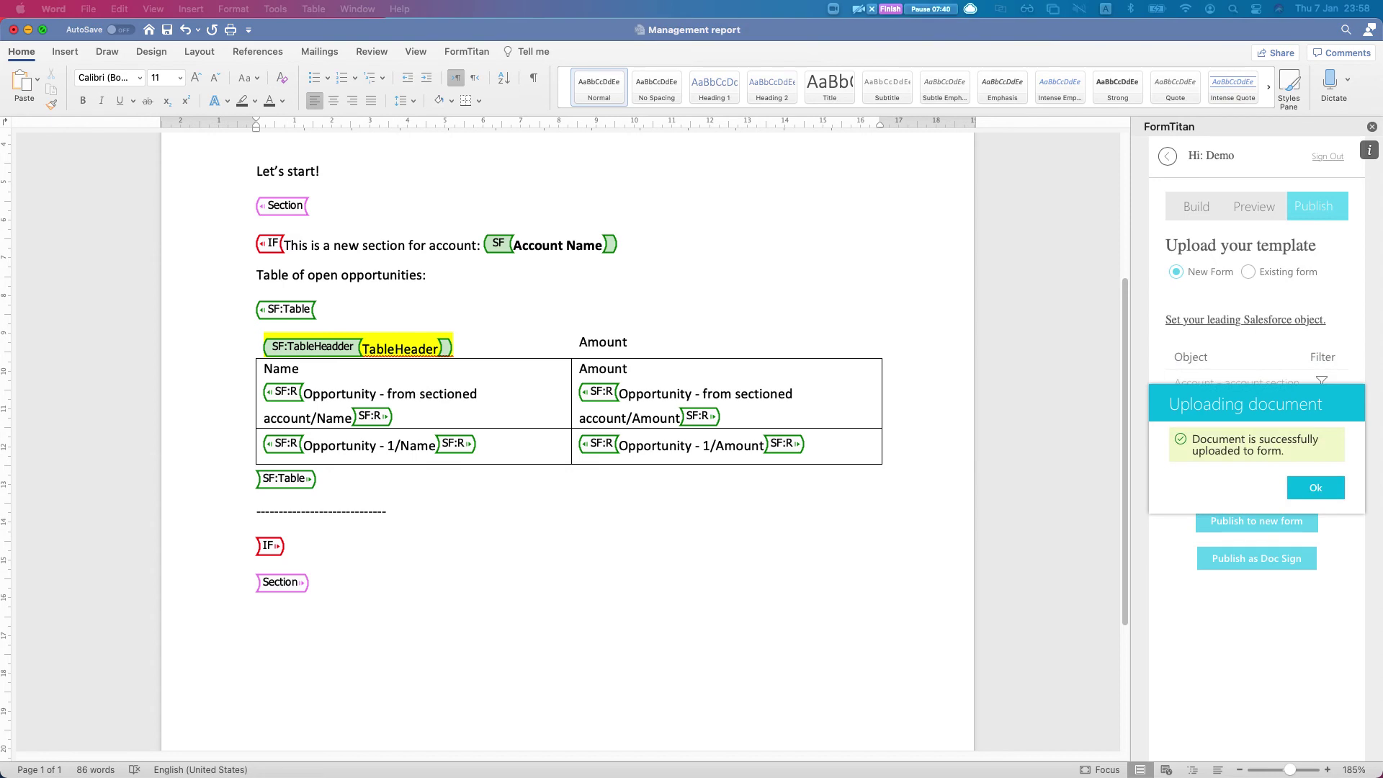
drag(1382, 43, 863, 40)
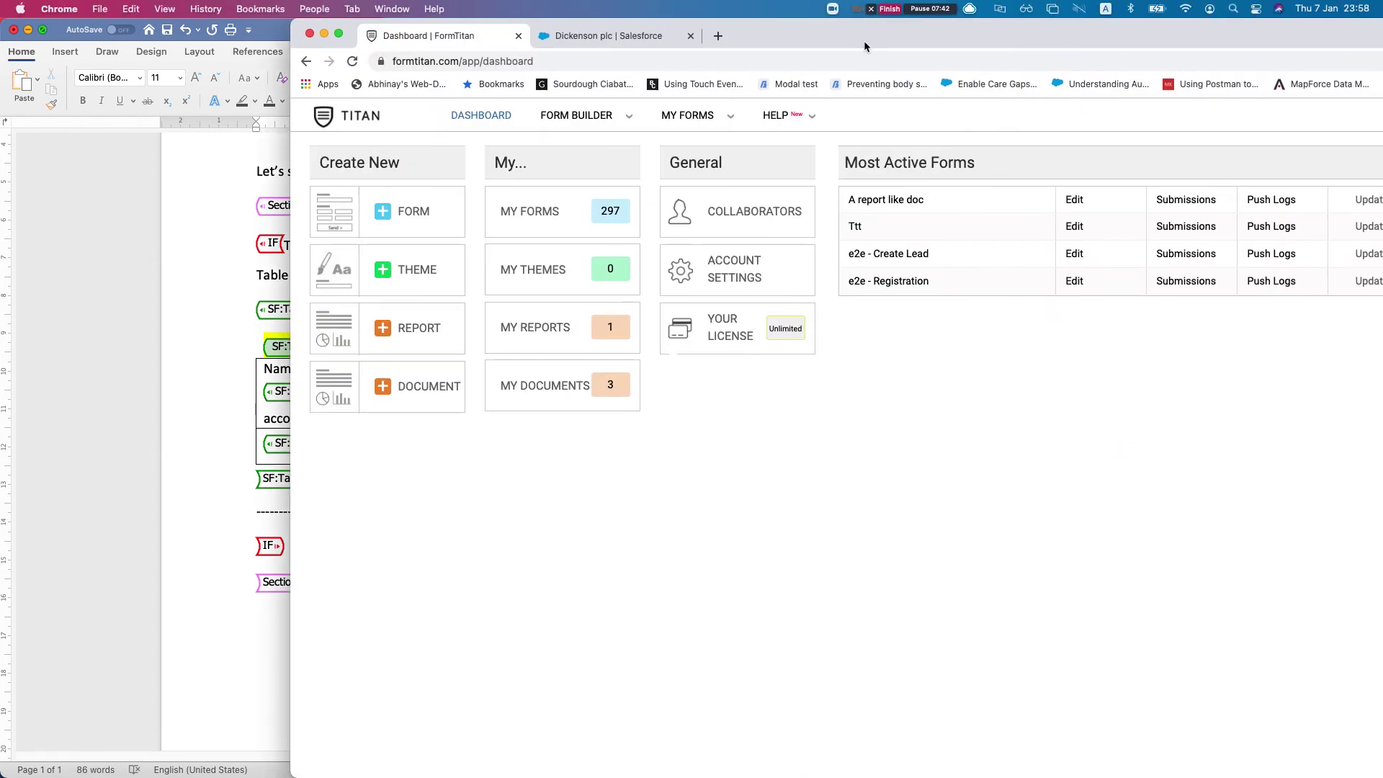
Maximise the browser, open 'A report like doc', and expand its Document generation and Word mapping settings
double_click(863, 40)
click(593, 206)
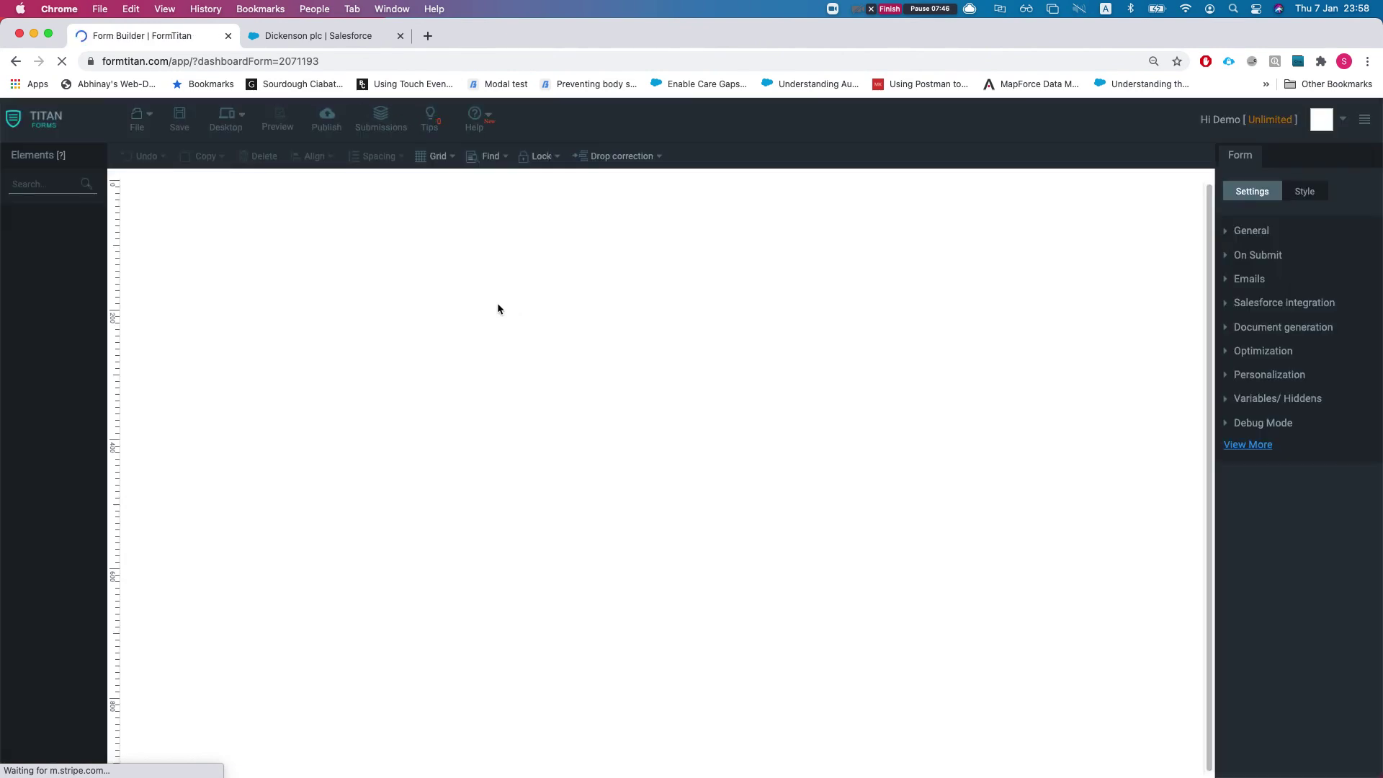
click(1242, 329)
click(1256, 312)
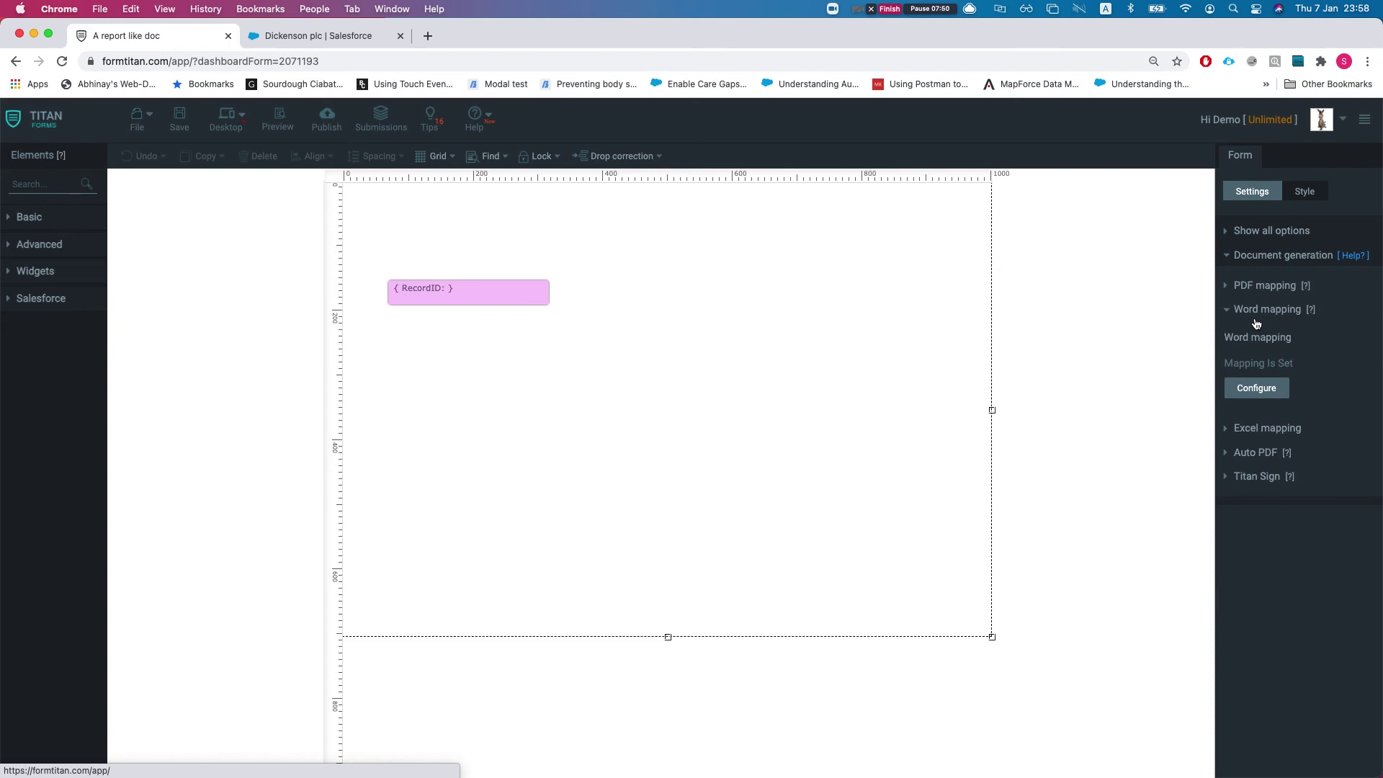
Open the Word mapping configuration and expand its Salesforce Apex and Process Builder sections
click(1256, 389)
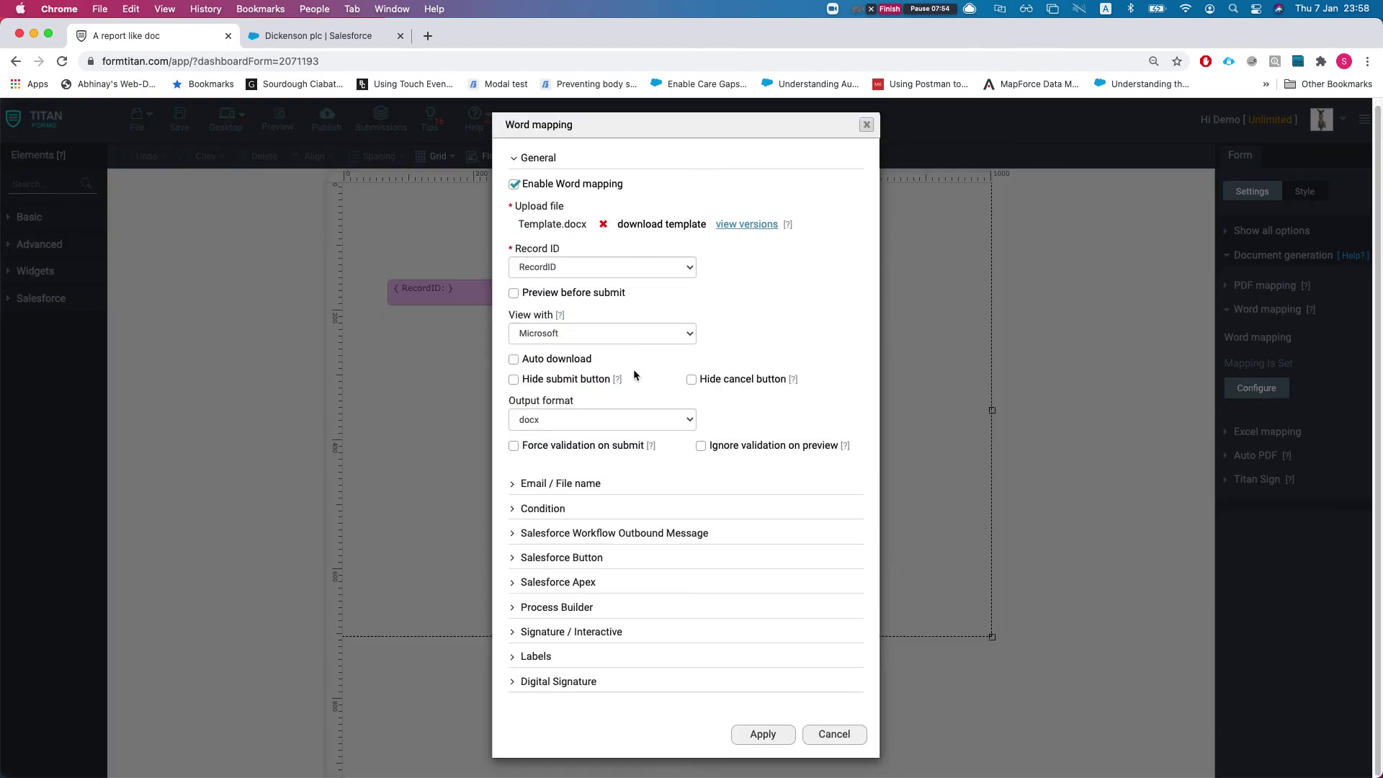
click(559, 584)
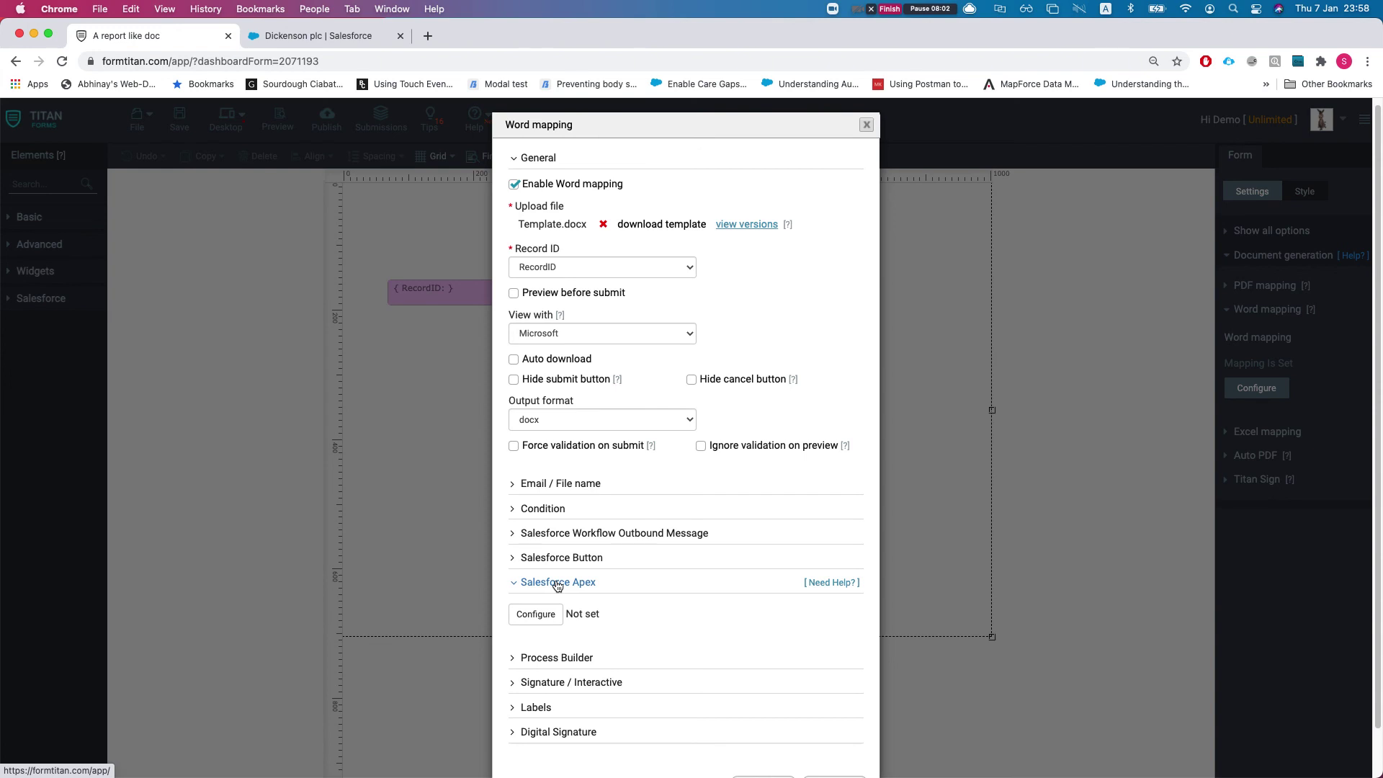
click(556, 658)
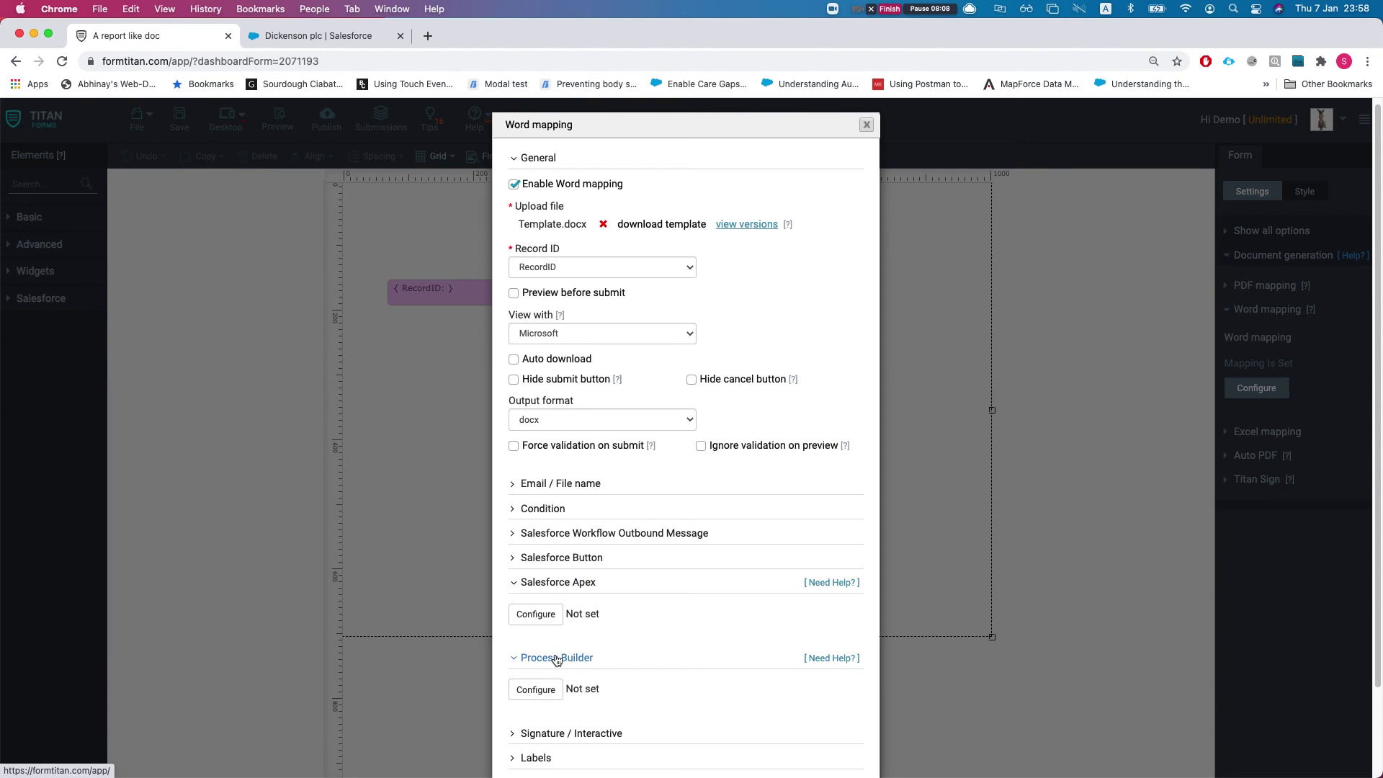
Close the Word mapping dialog and look through the Document generation and Salesforce integration settings
click(866, 125)
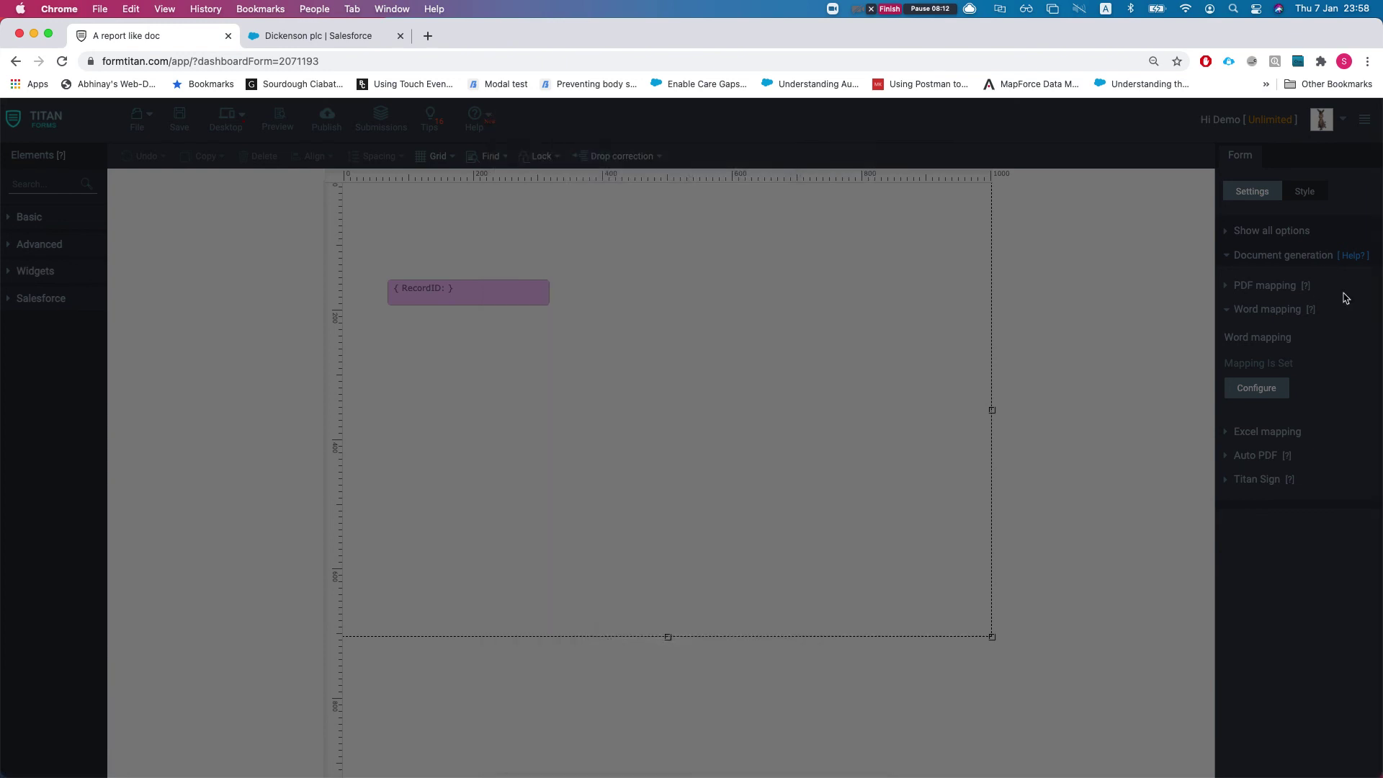
click(1262, 252)
click(1270, 300)
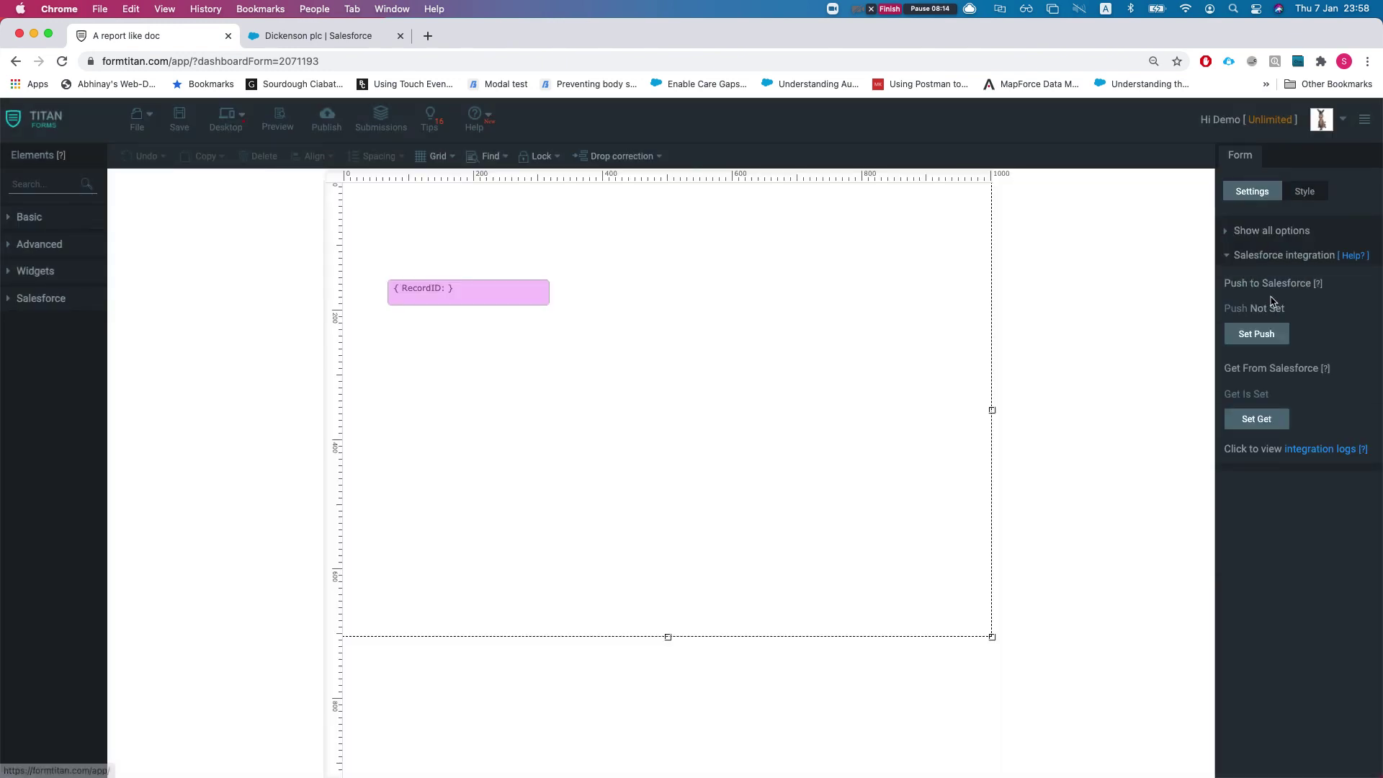
click(1279, 256)
Turn on Additional mails in the Emails settings, leaving the address empty, then show Document generation
click(1254, 279)
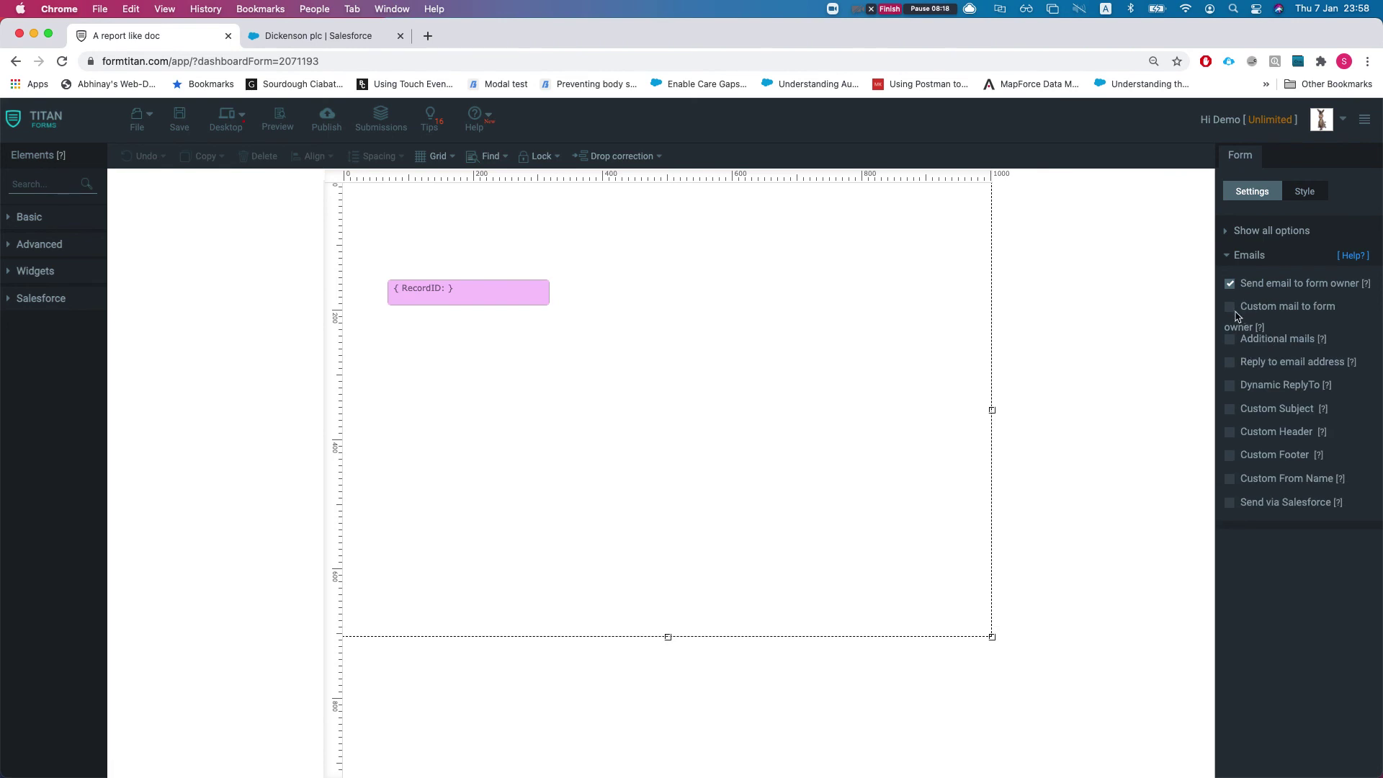
click(1233, 340)
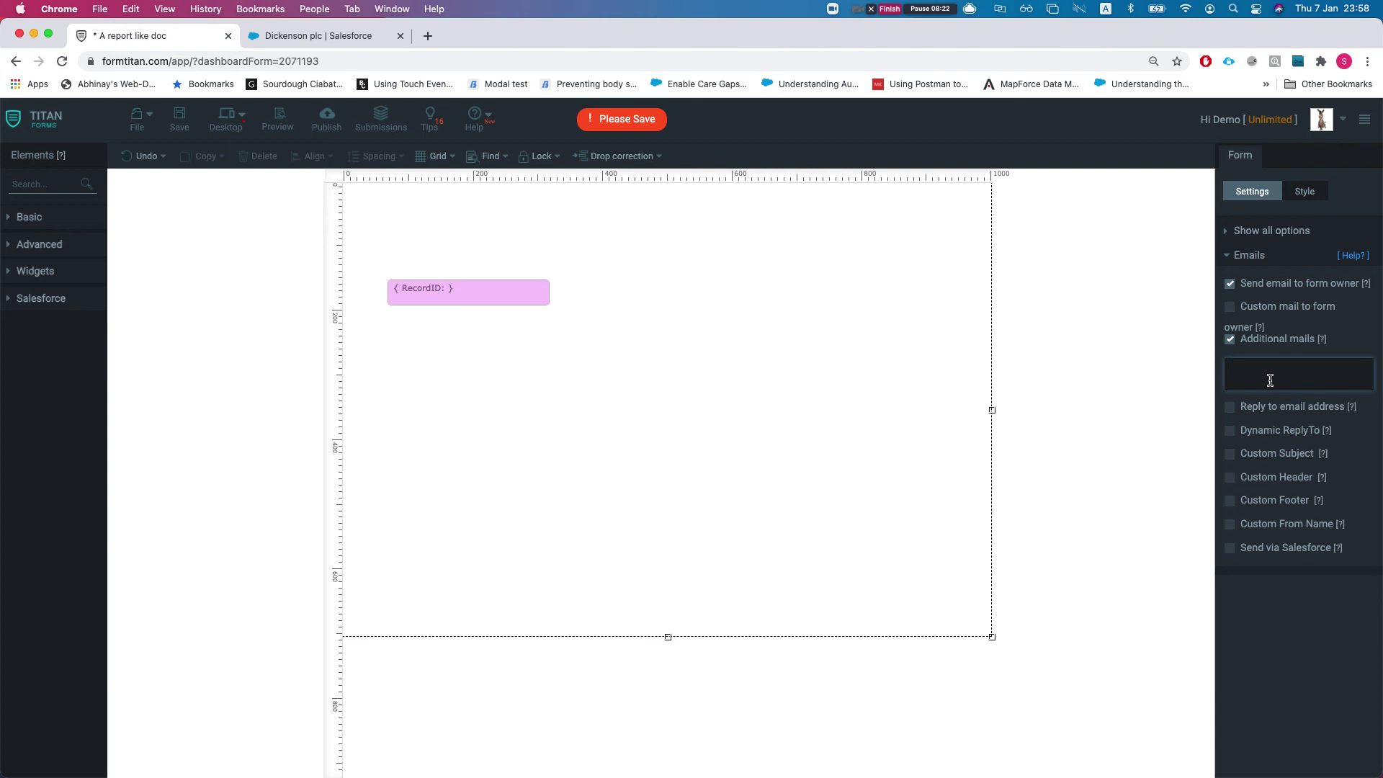
click(1270, 381)
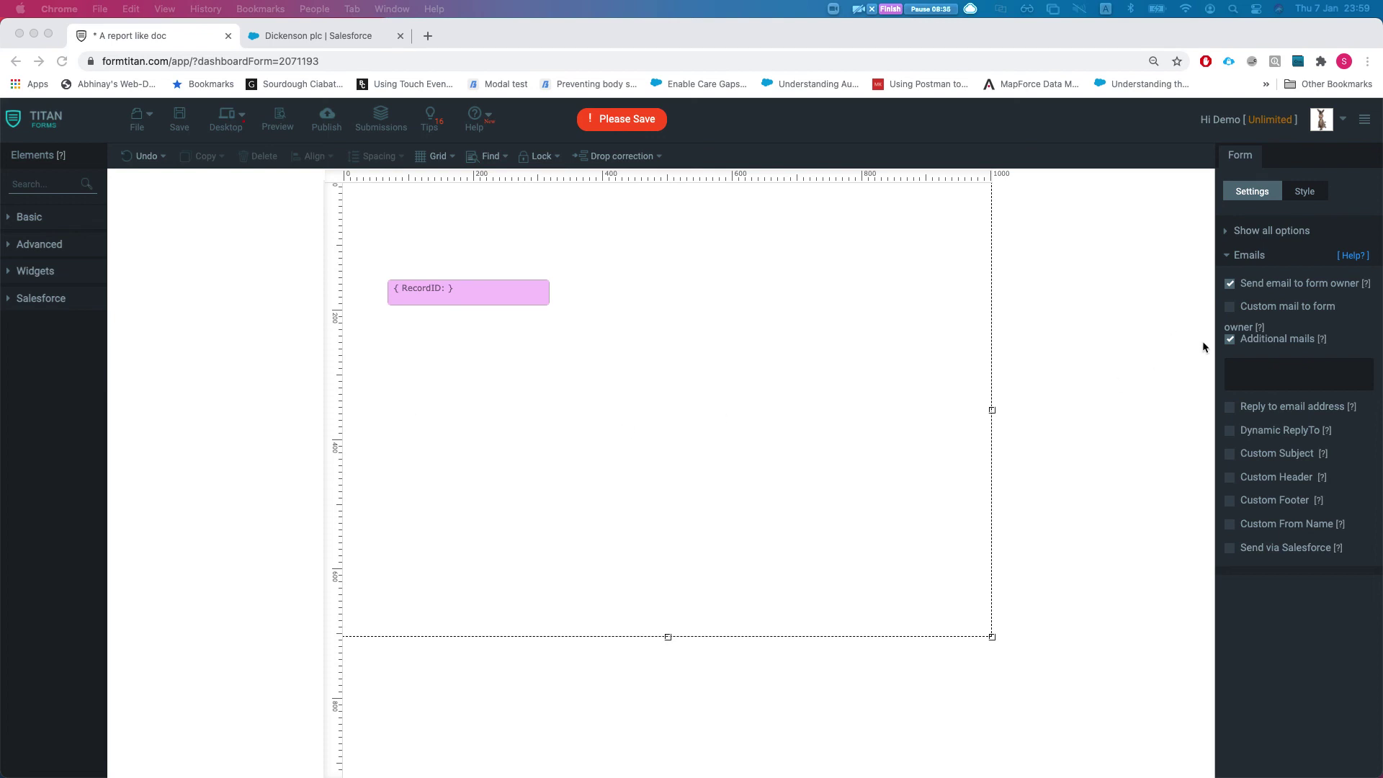
click(1225, 346)
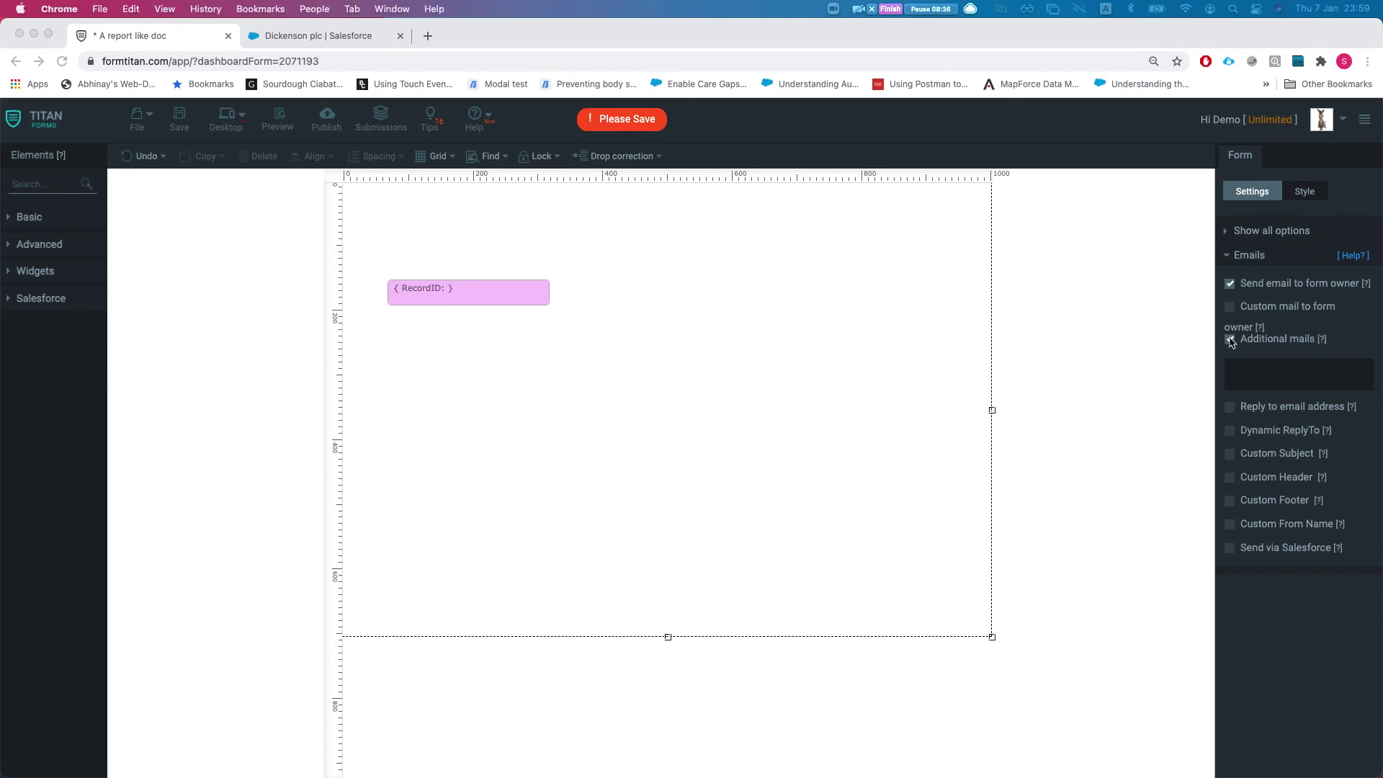
click(1274, 257)
click(1284, 327)
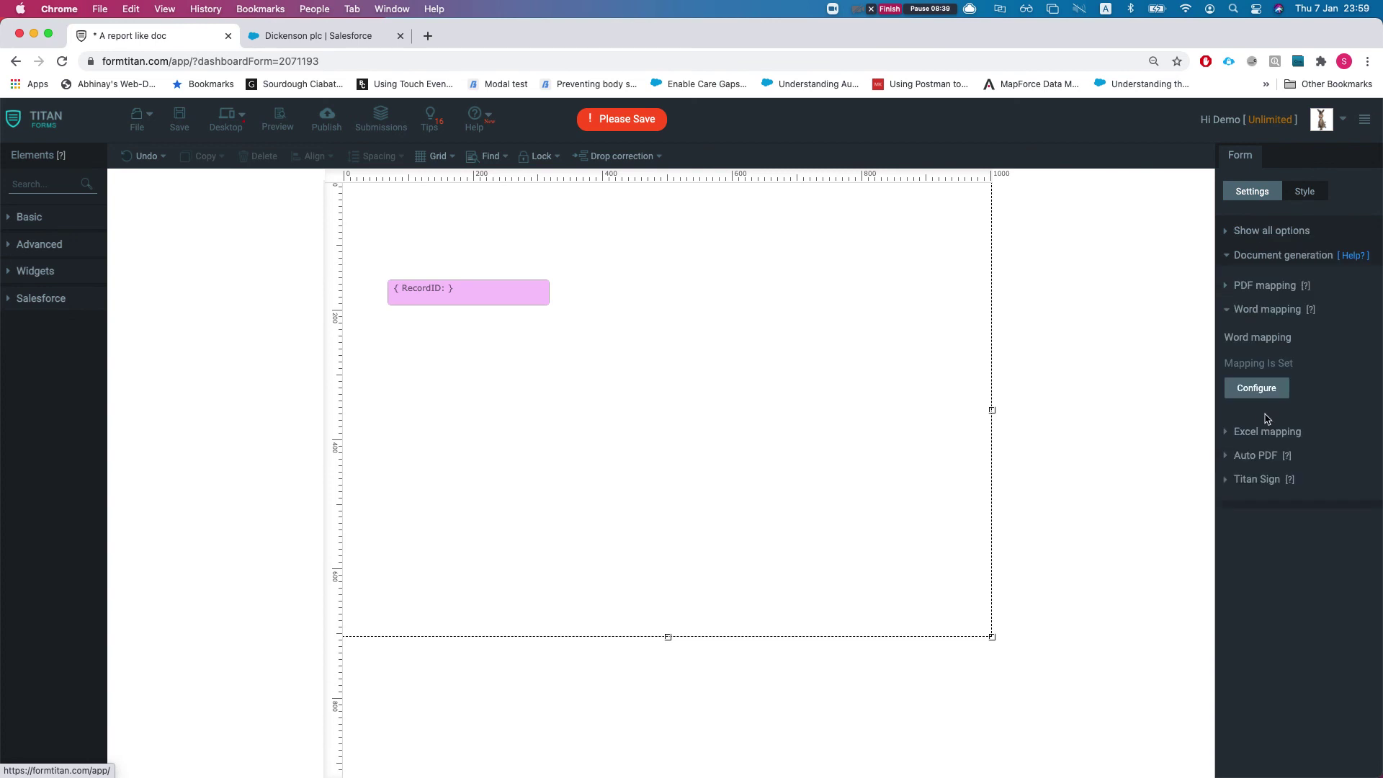
Enable Preview before submit and Auto preview in Word mapping, keep docx output, and apply
click(1261, 392)
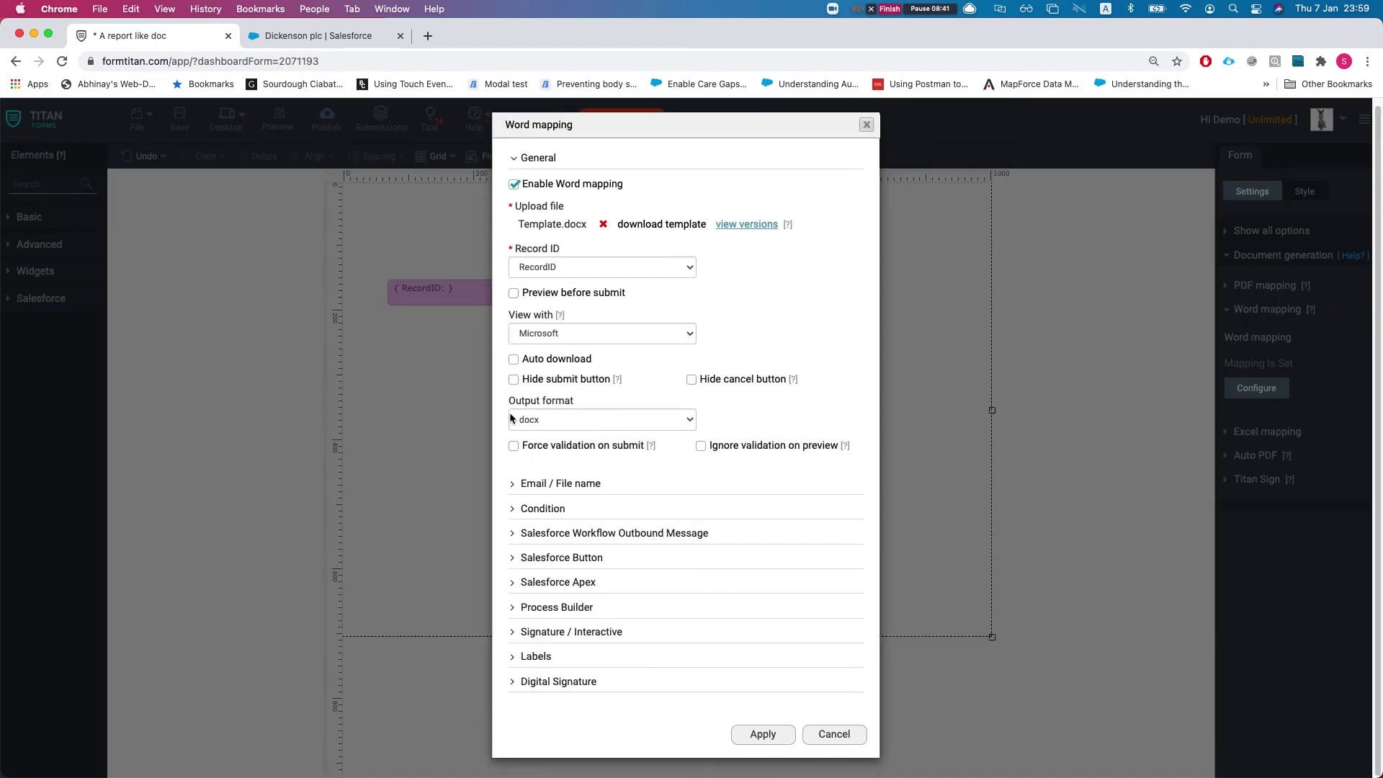
click(514, 292)
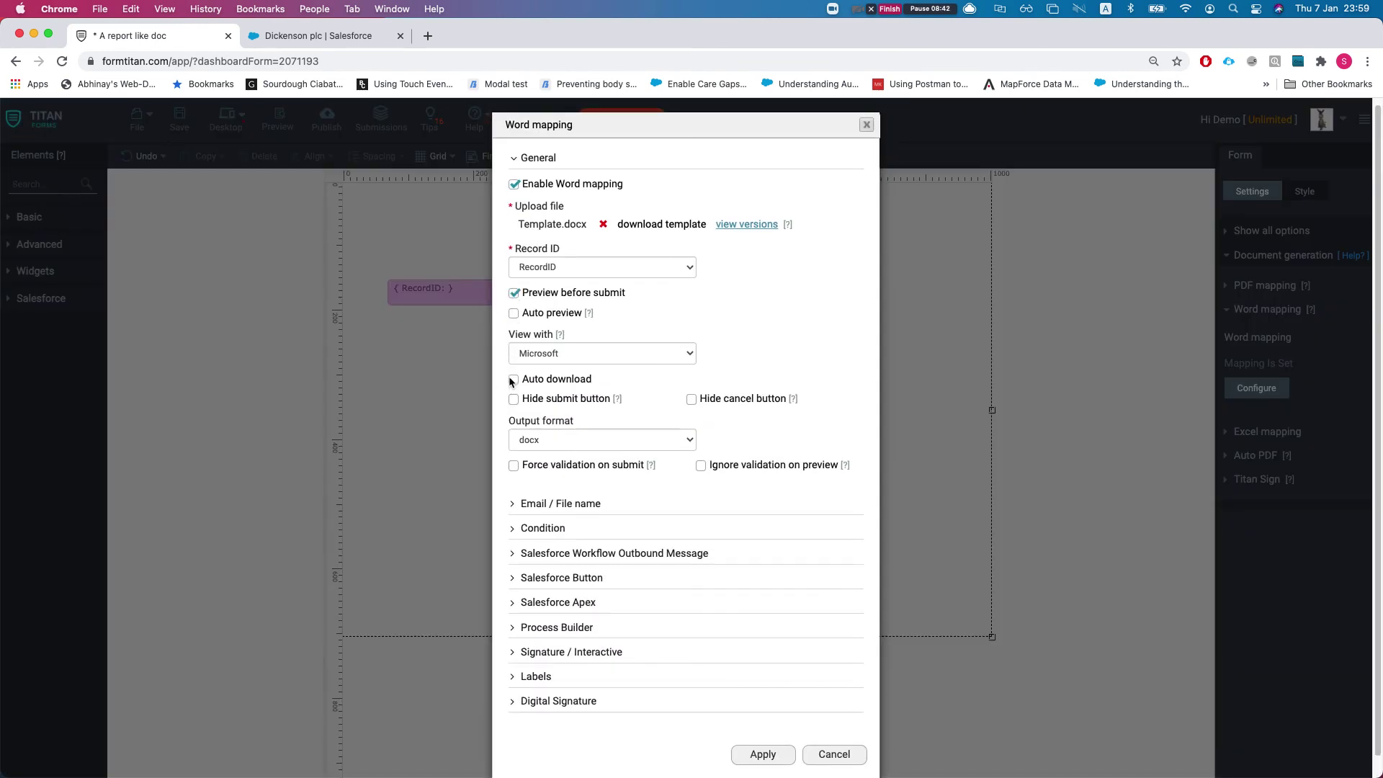
click(512, 313)
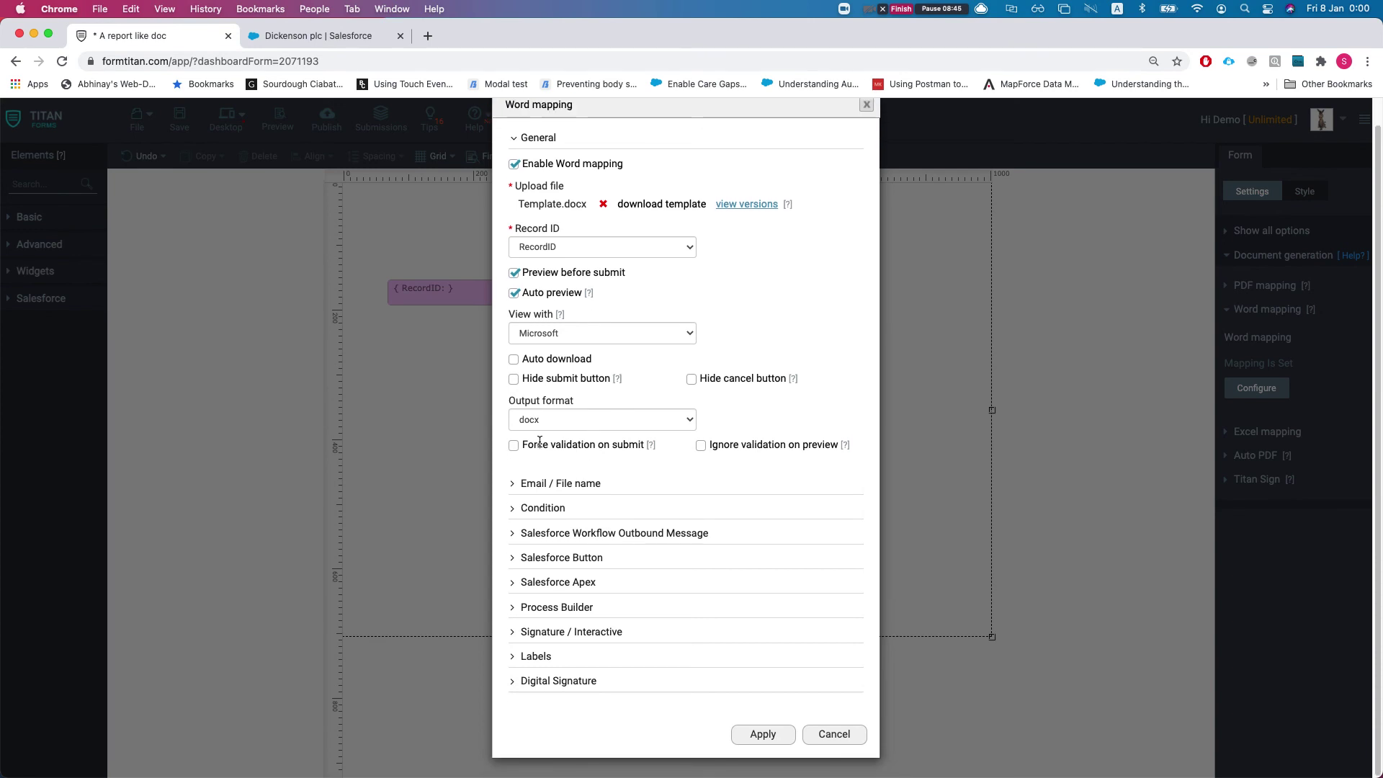
click(544, 422)
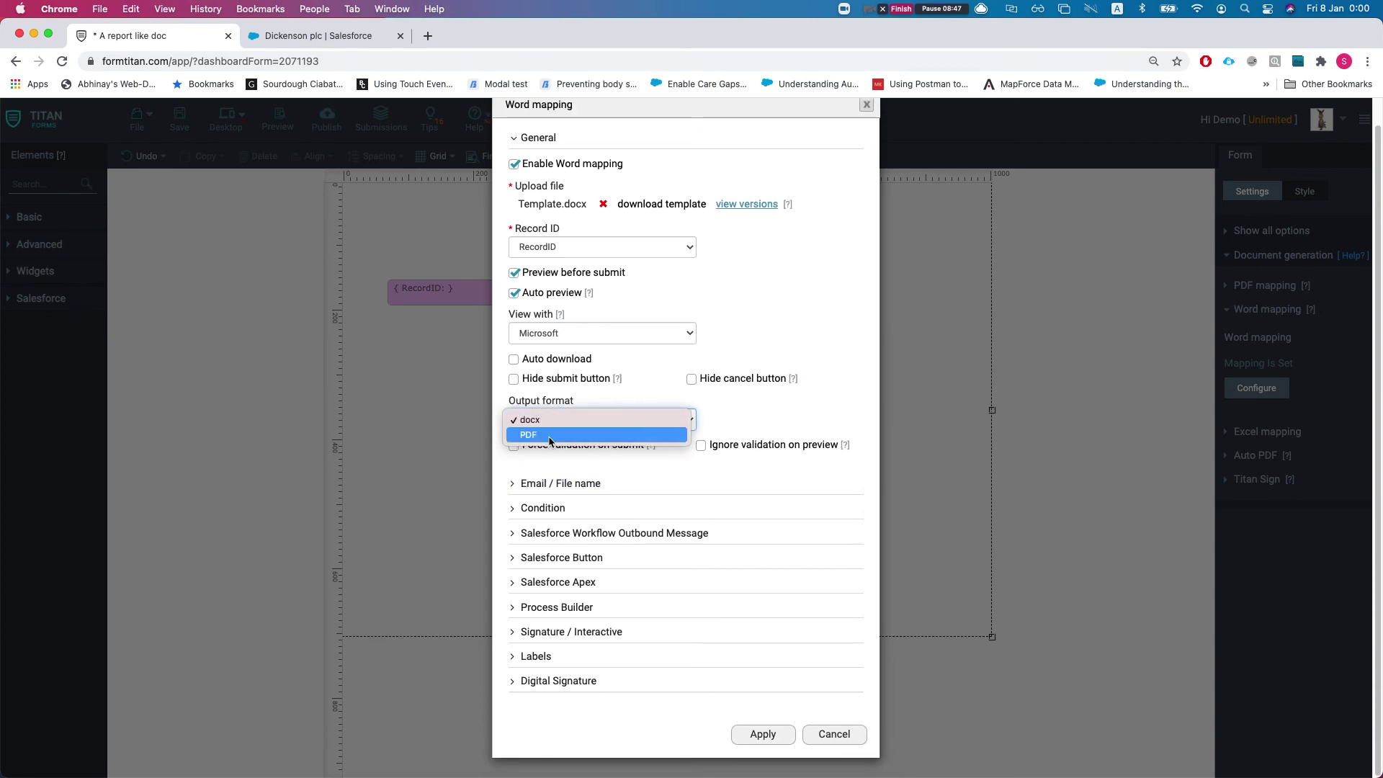
click(730, 235)
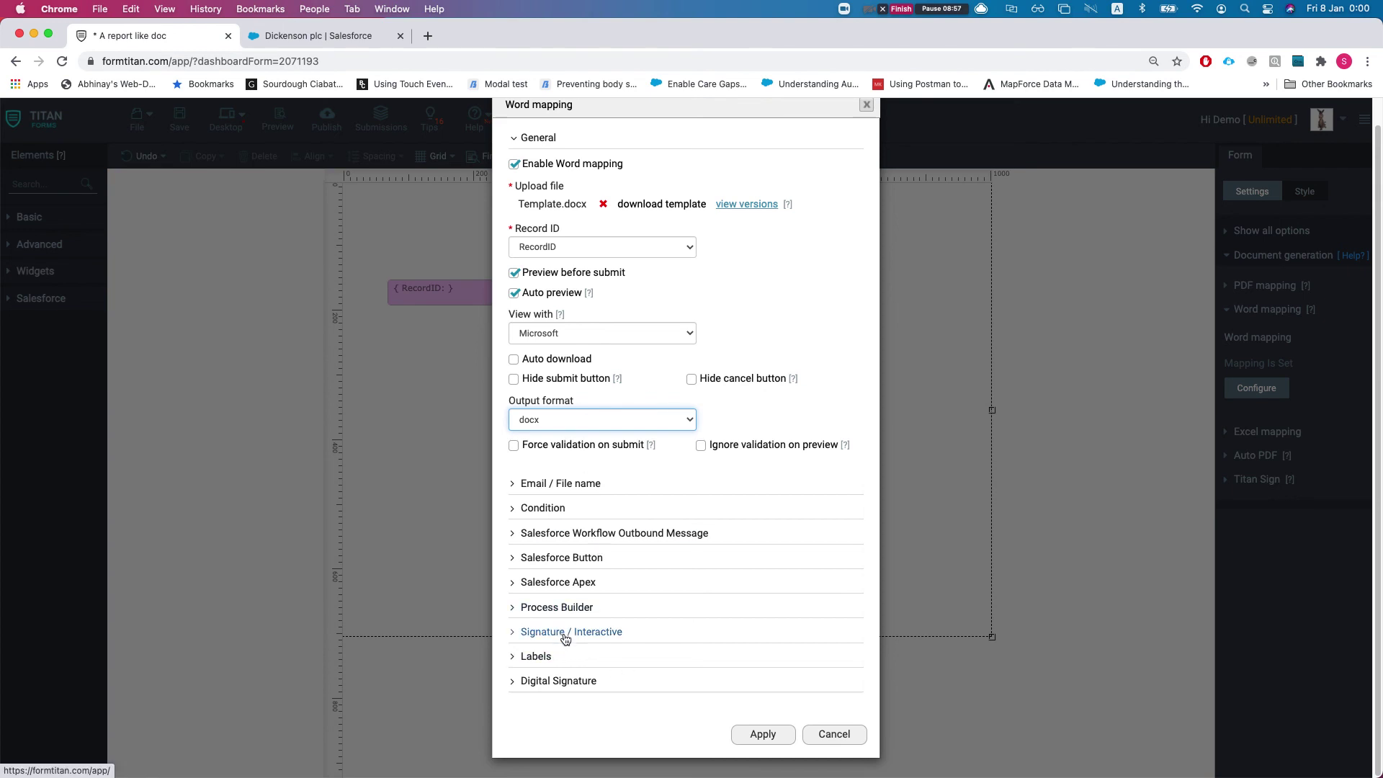
click(758, 743)
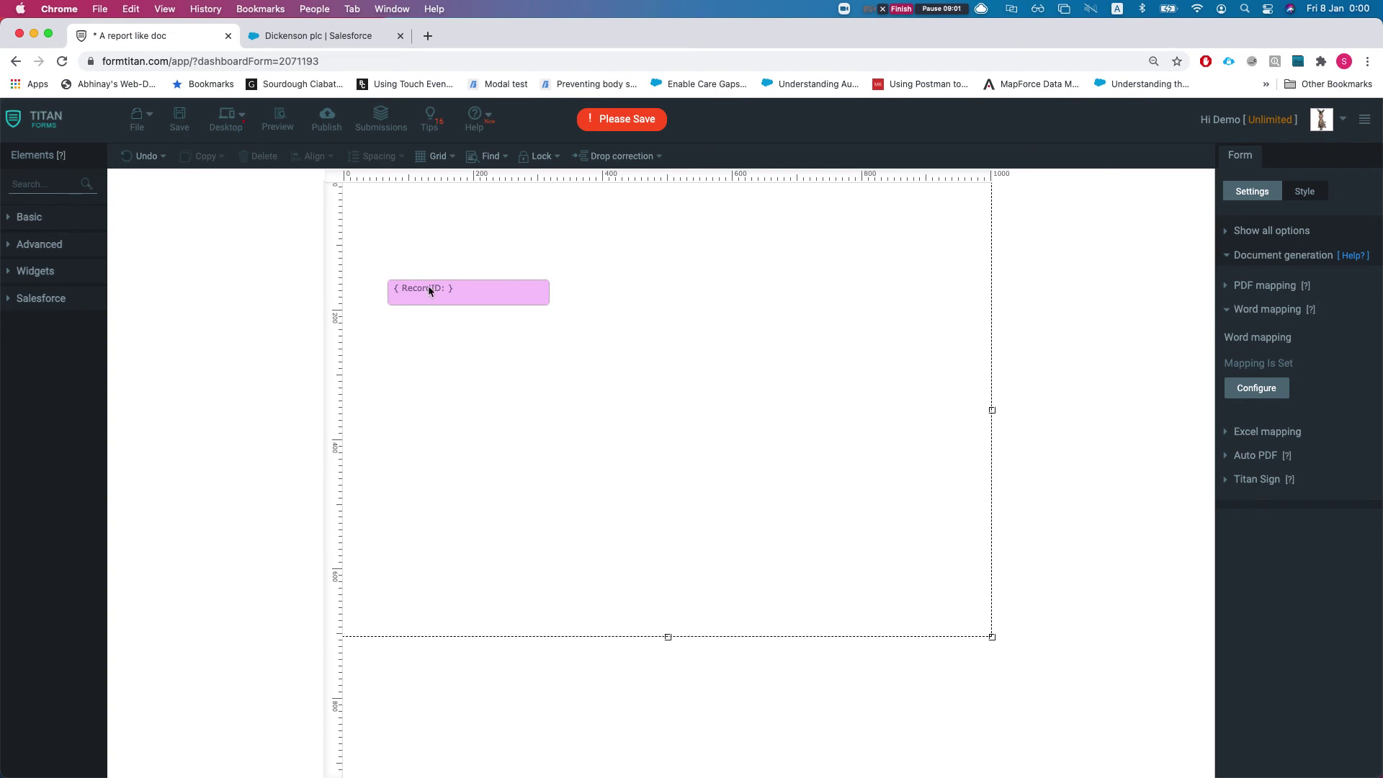
Set the hidden RecordID field's value to defaultval, then return to the Word window
click(428, 287)
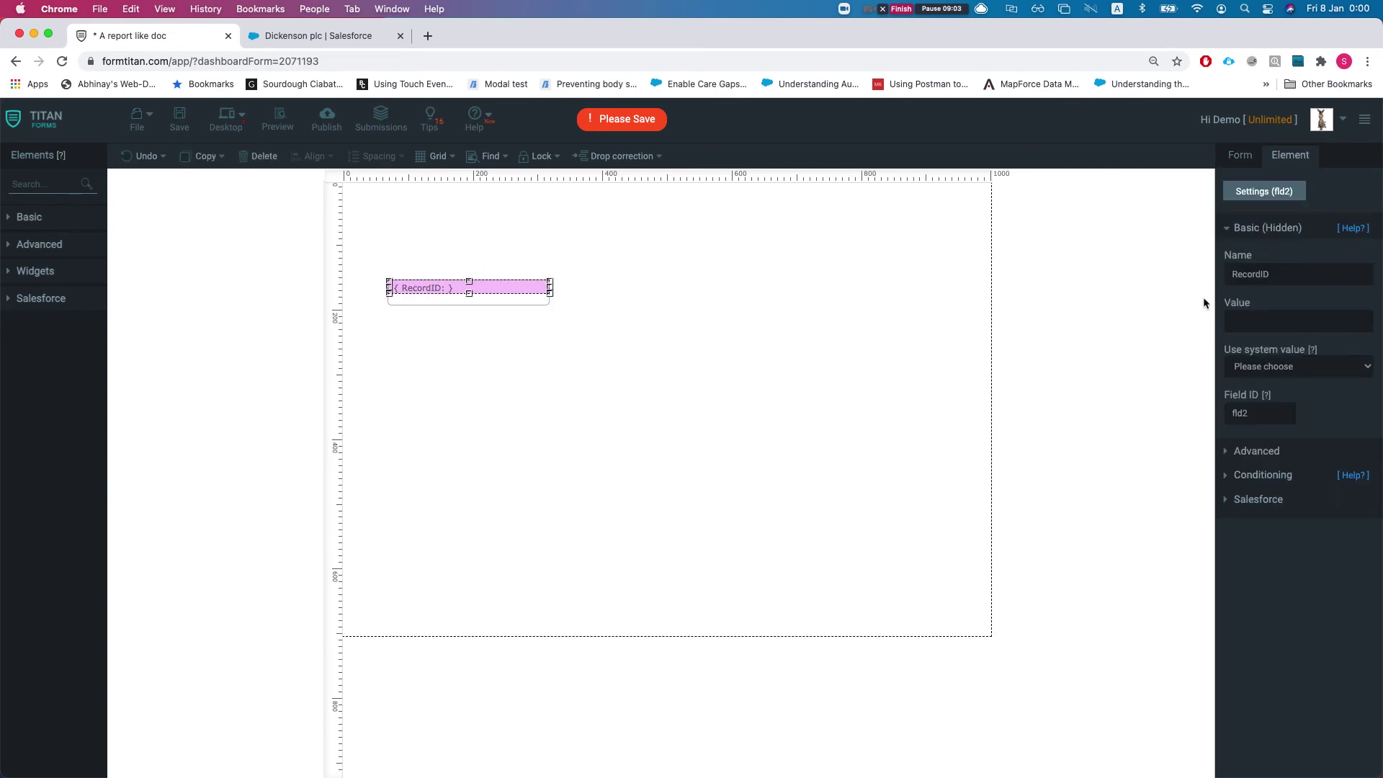
click(1264, 327)
text(de)
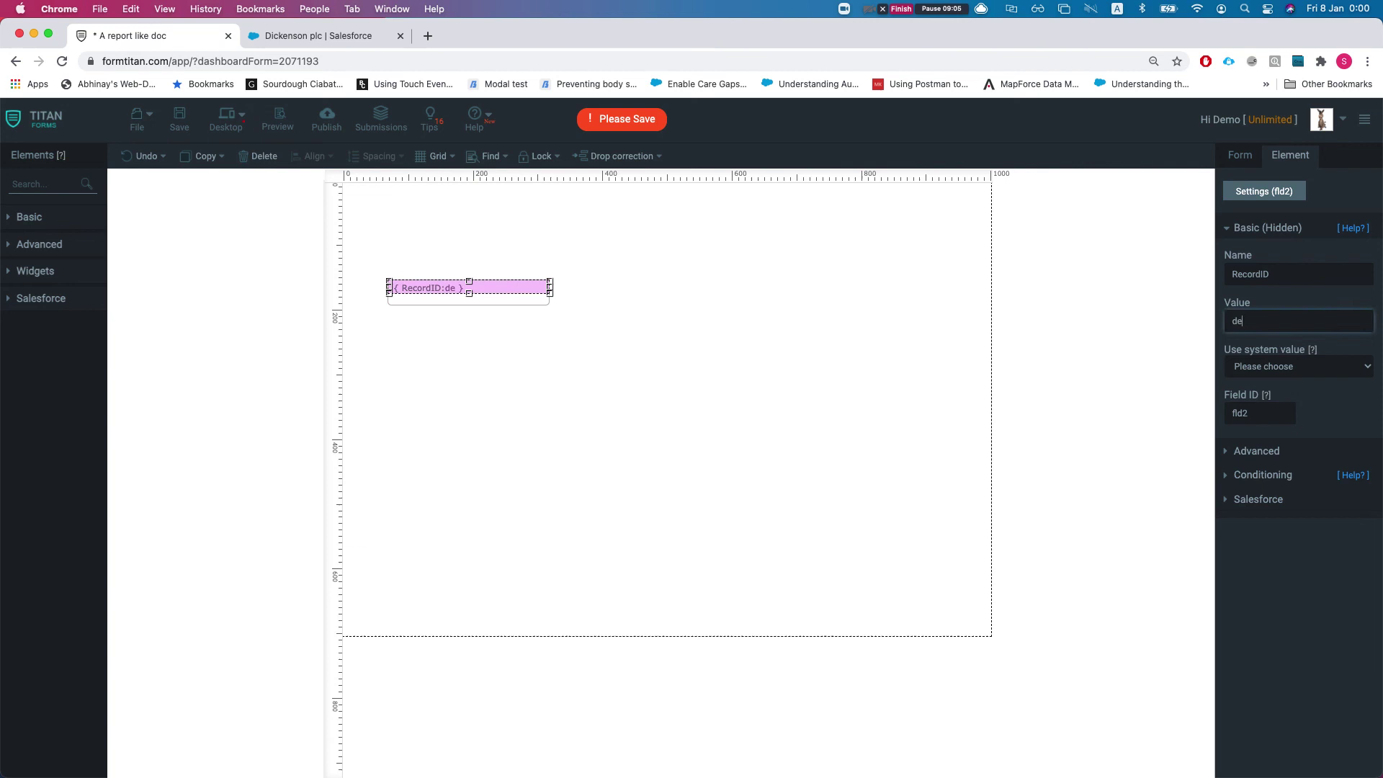
text(faultval)
click(745, 327)
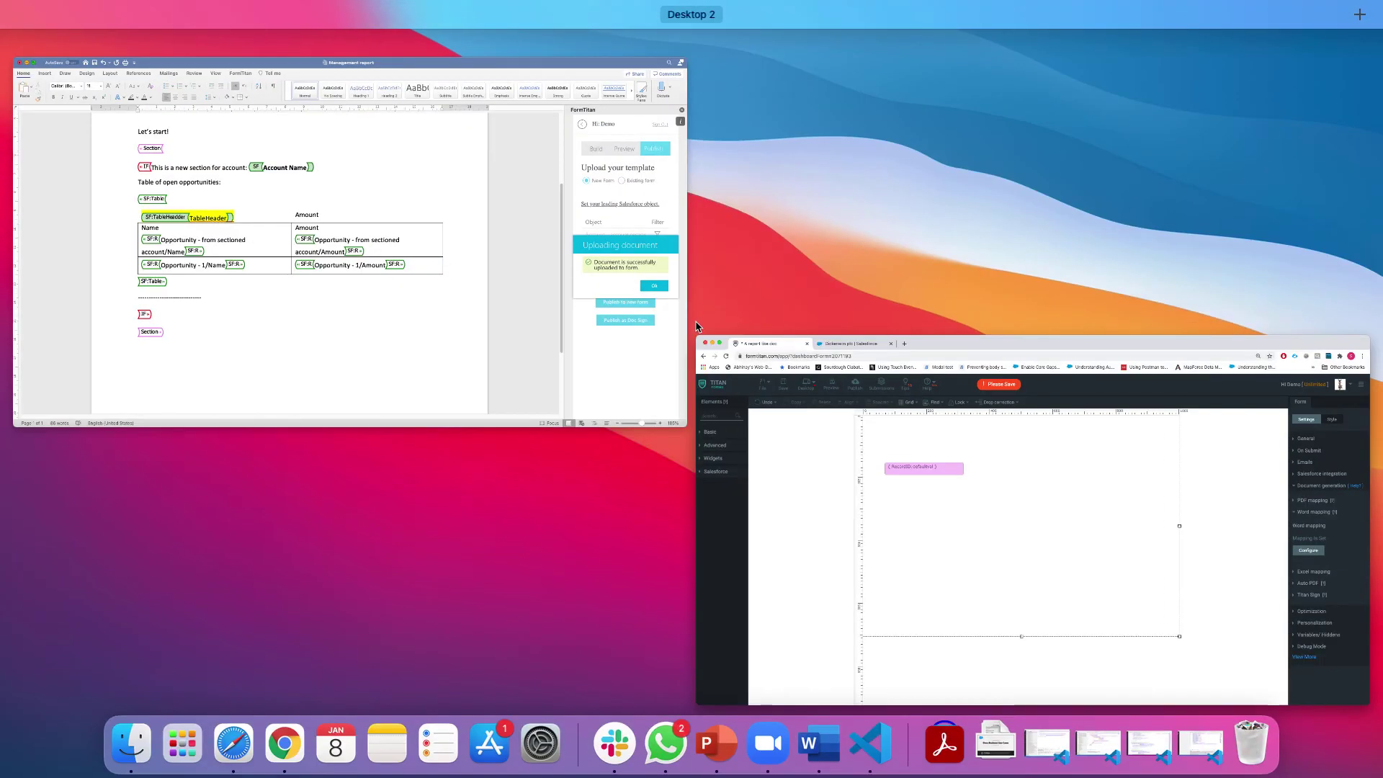
click(464, 264)
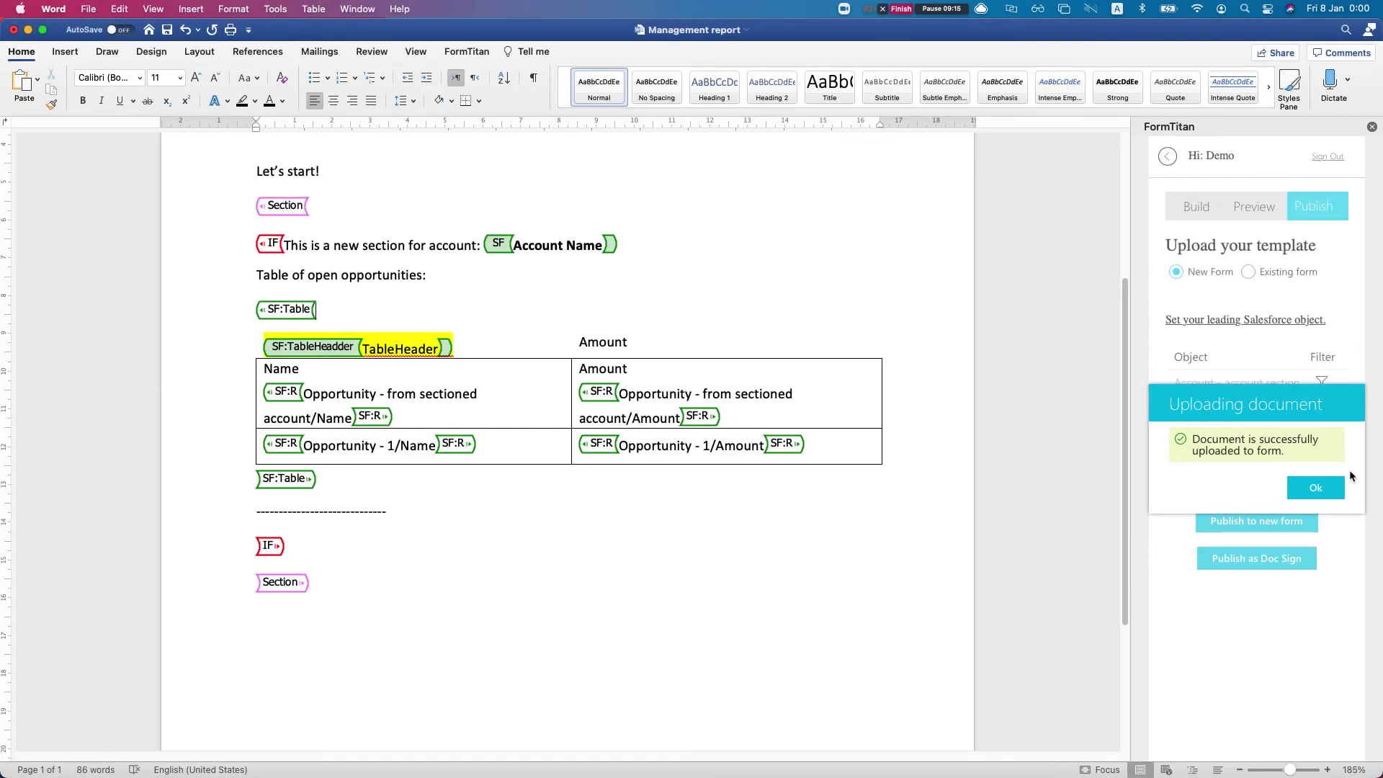
Dismiss the upload message, open and cancel the Account filter, then inspect the Opportunity filter condition
click(1315, 487)
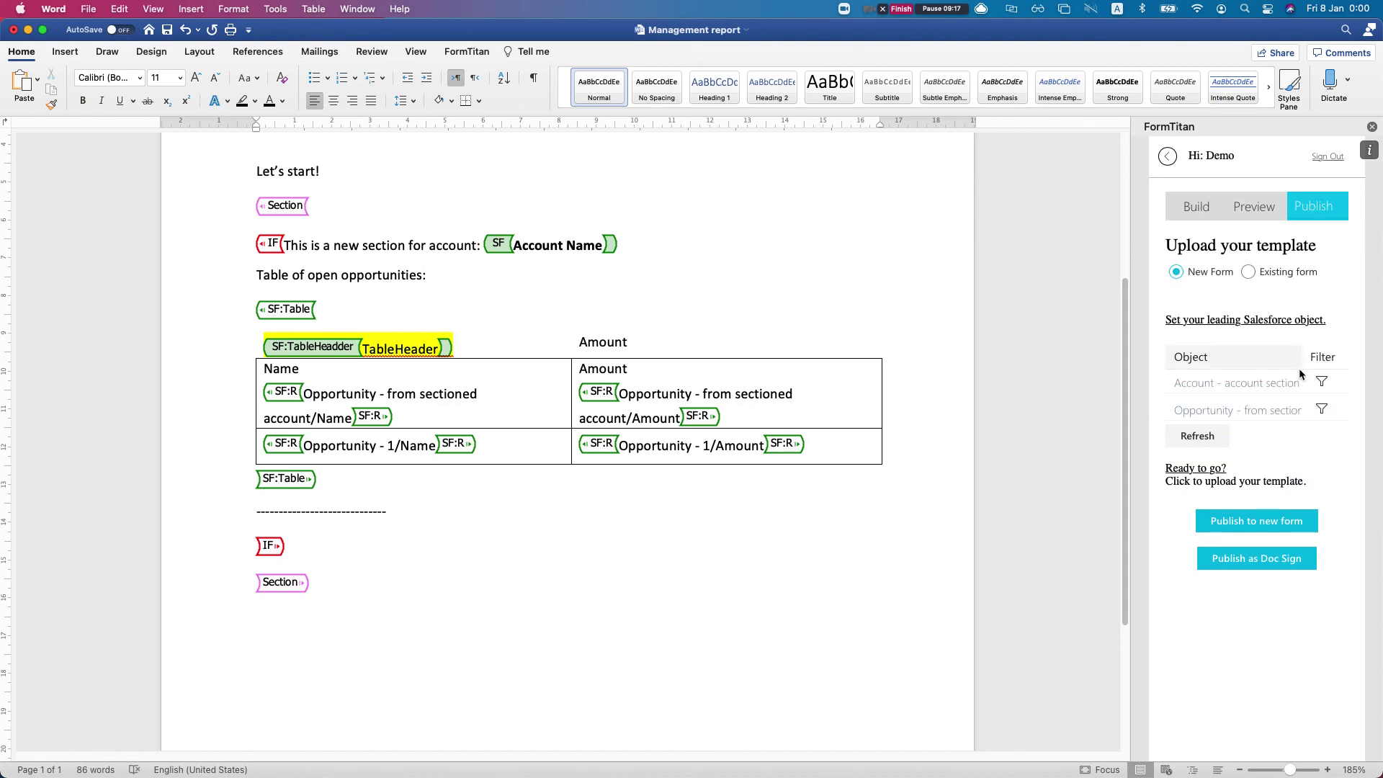
click(1321, 381)
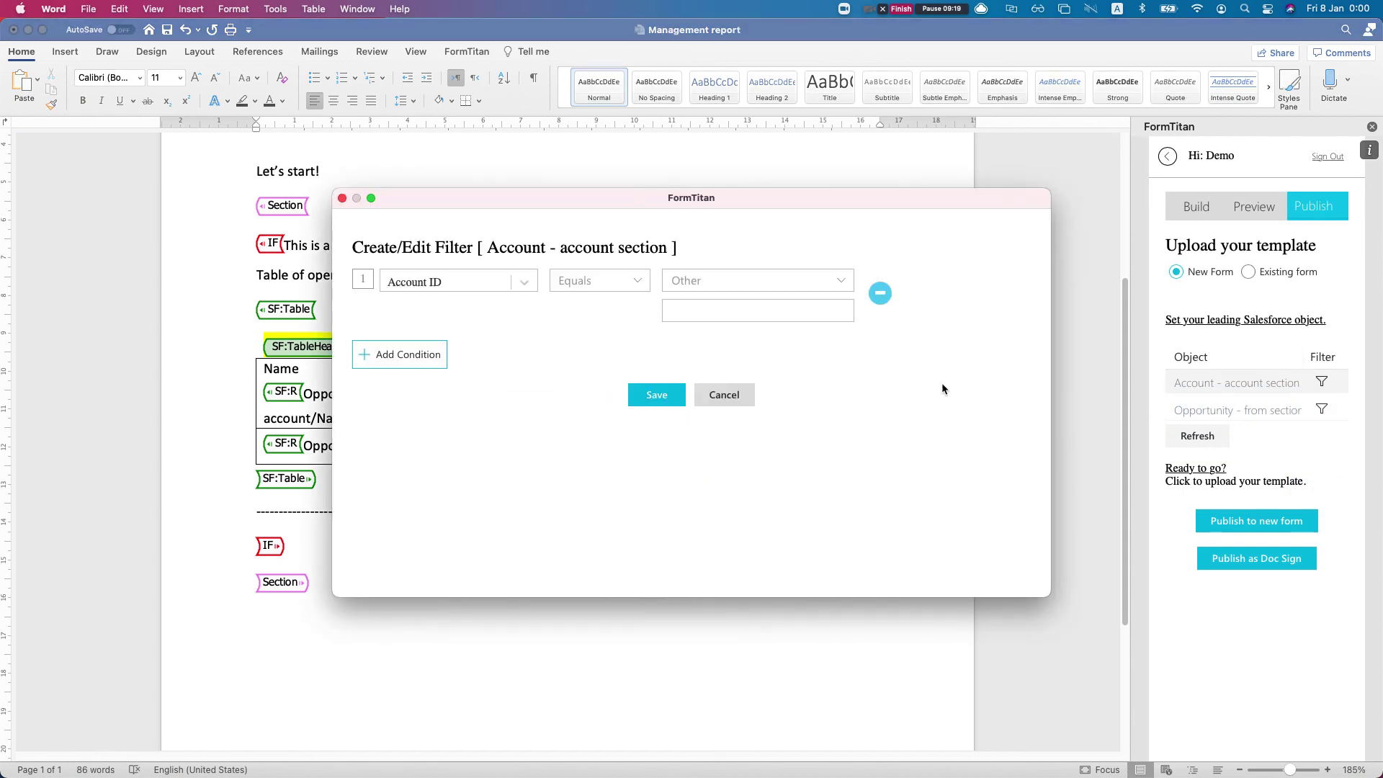
click(879, 292)
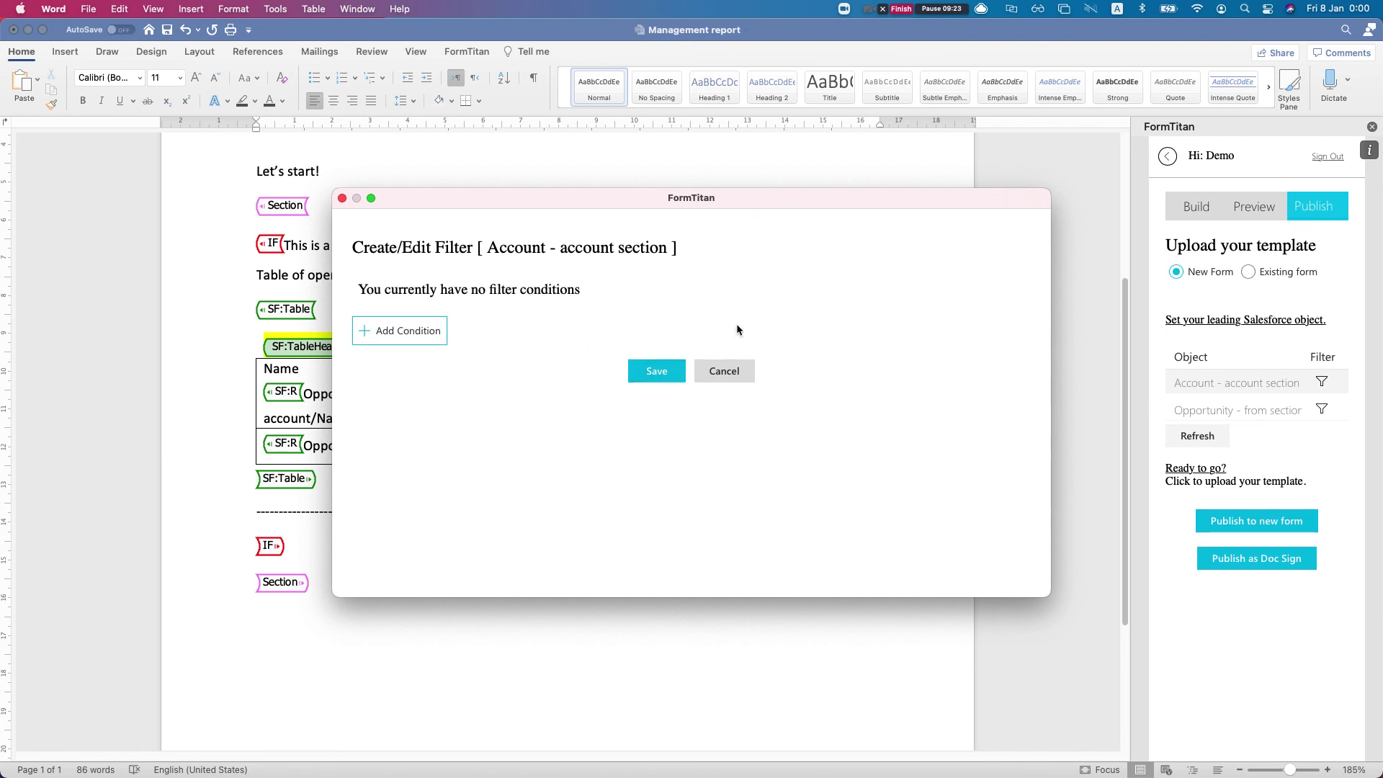
click(728, 371)
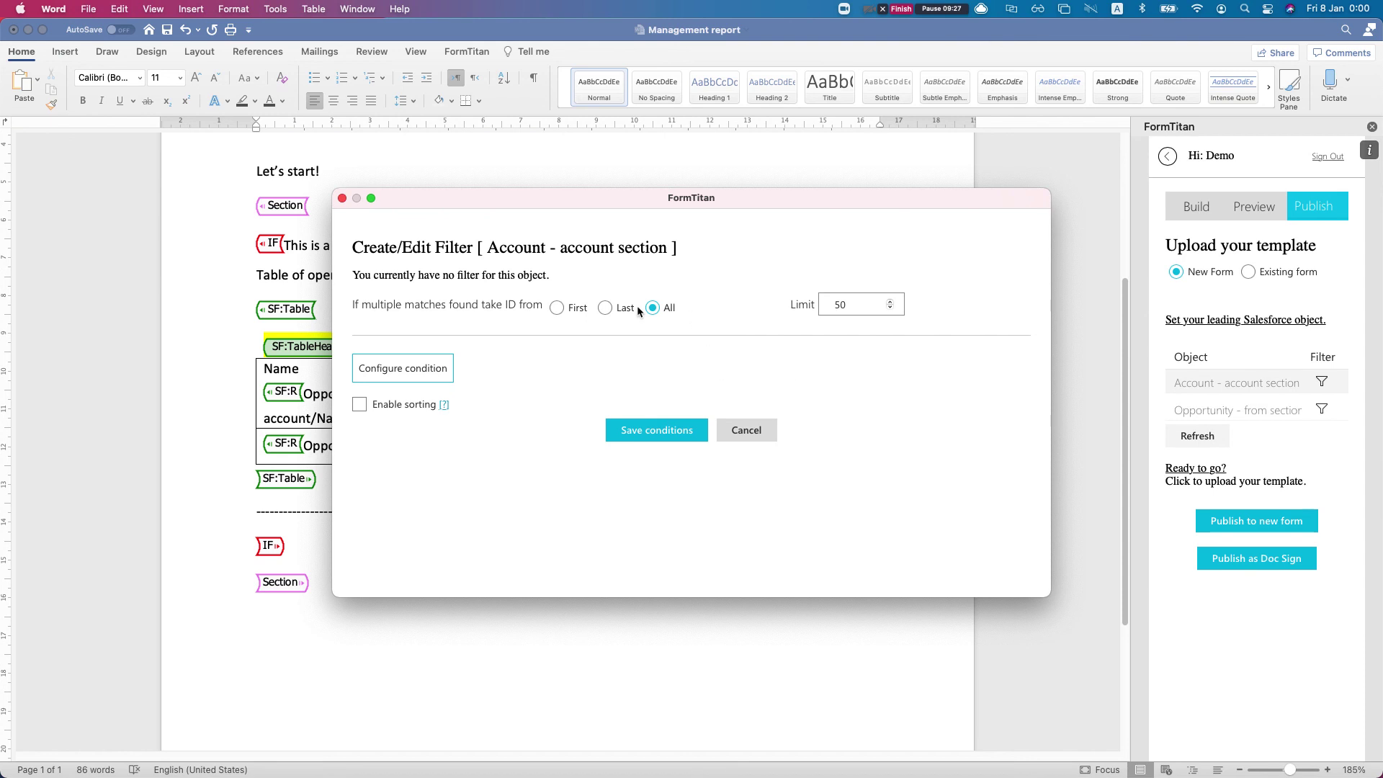
double_click(857, 305)
click(757, 432)
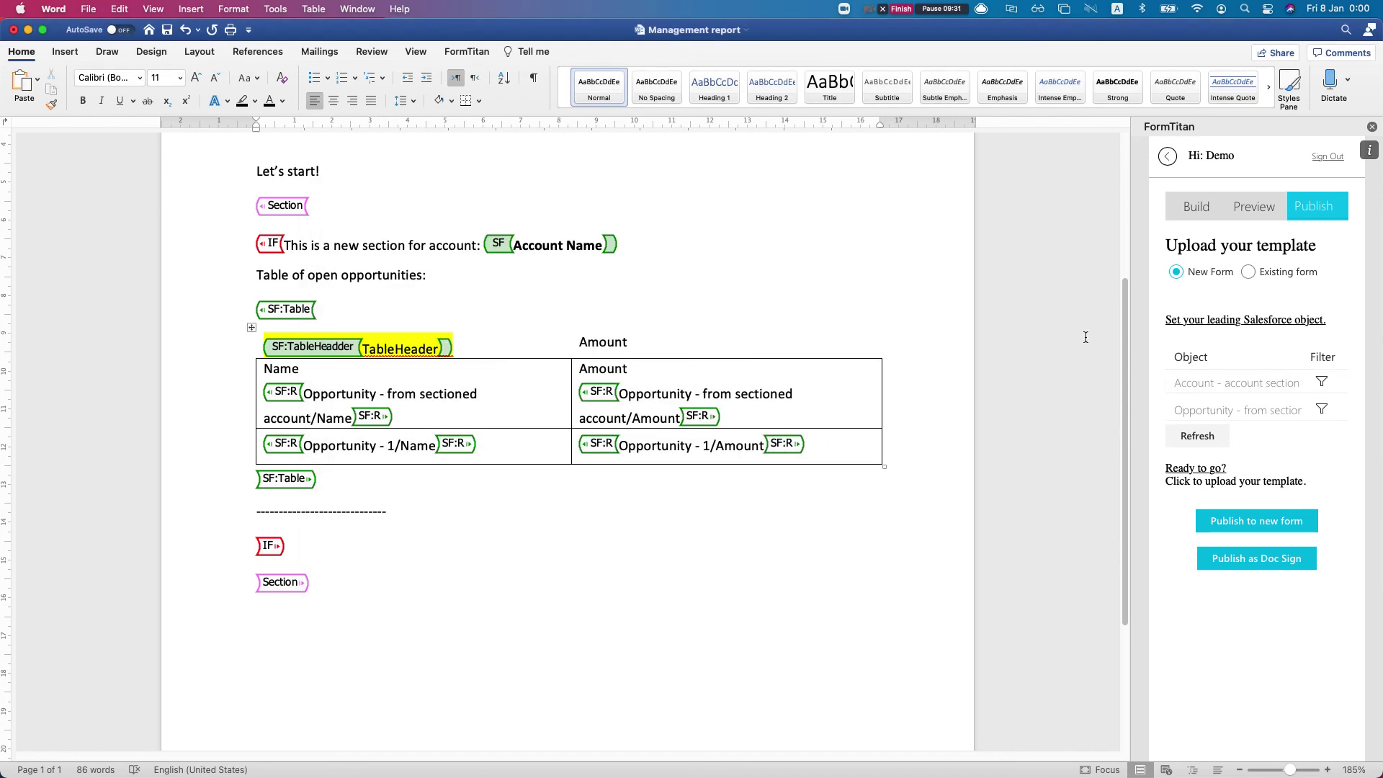
click(1322, 410)
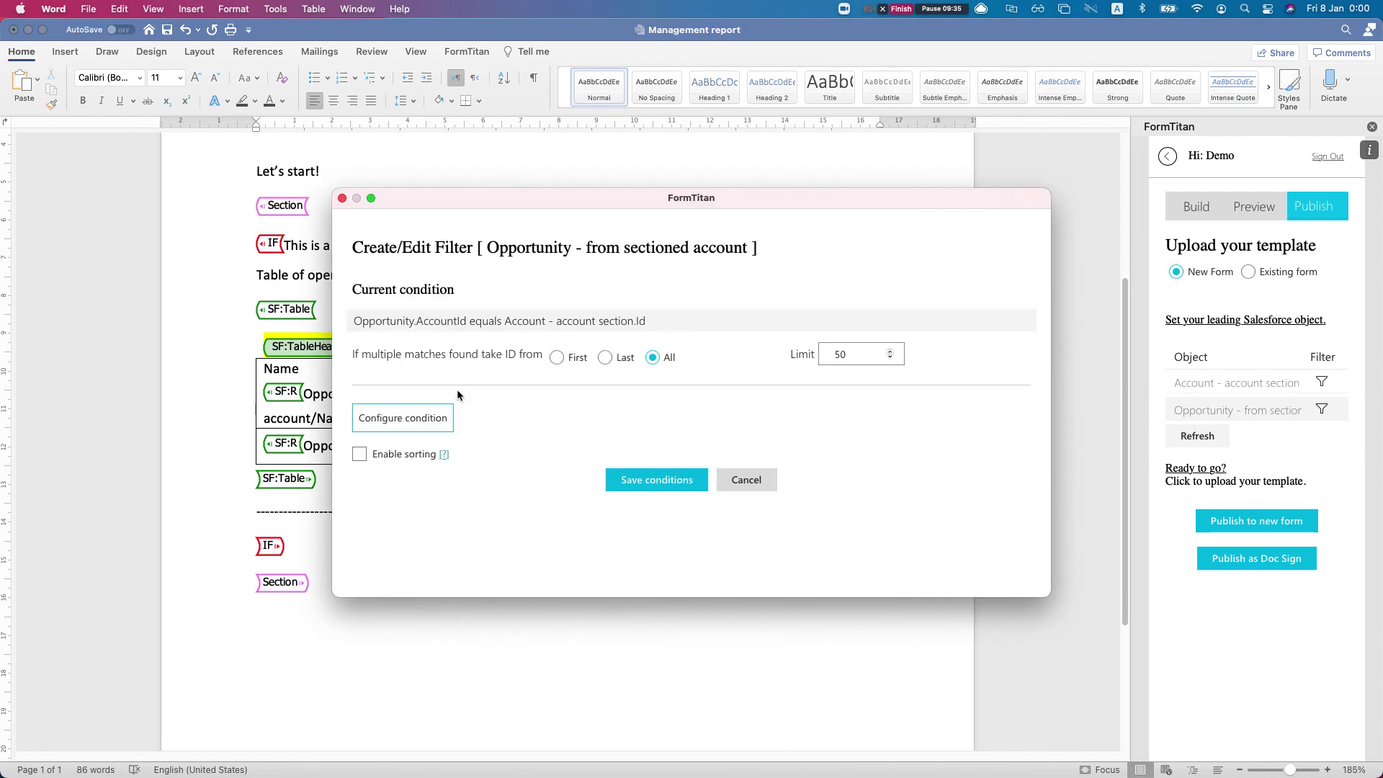
click(429, 416)
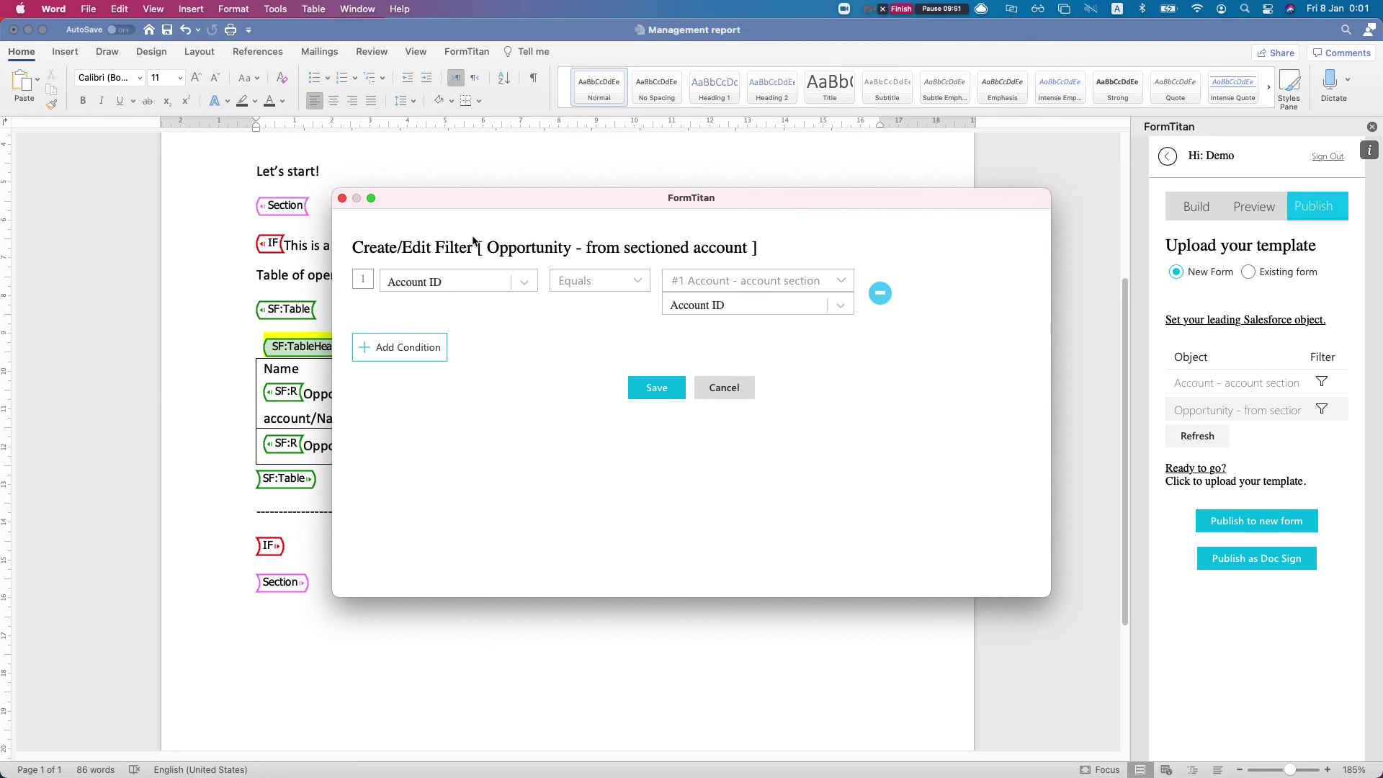
Close the Opportunity filter window, save the form in the browser editor, and open its publish options
click(342, 198)
key(ctrl+Up)
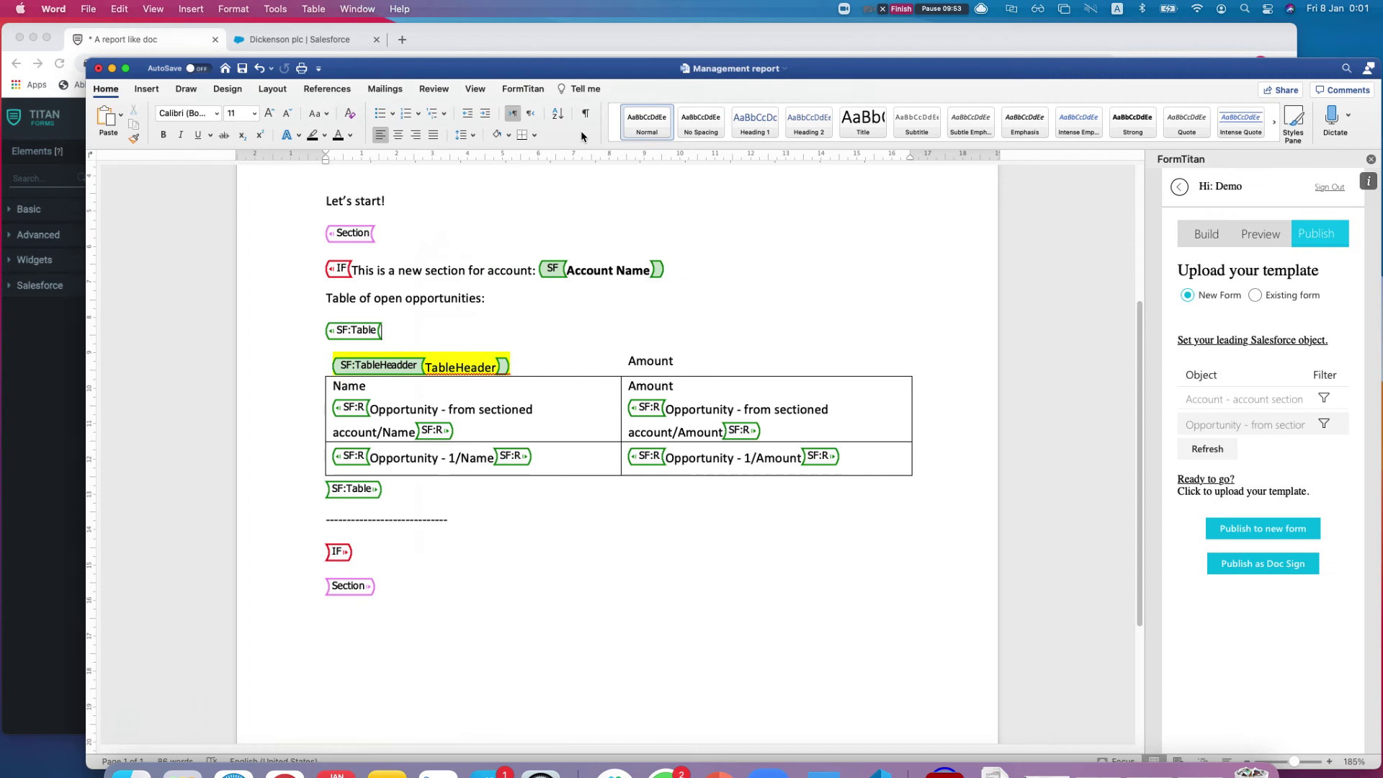
click(472, 223)
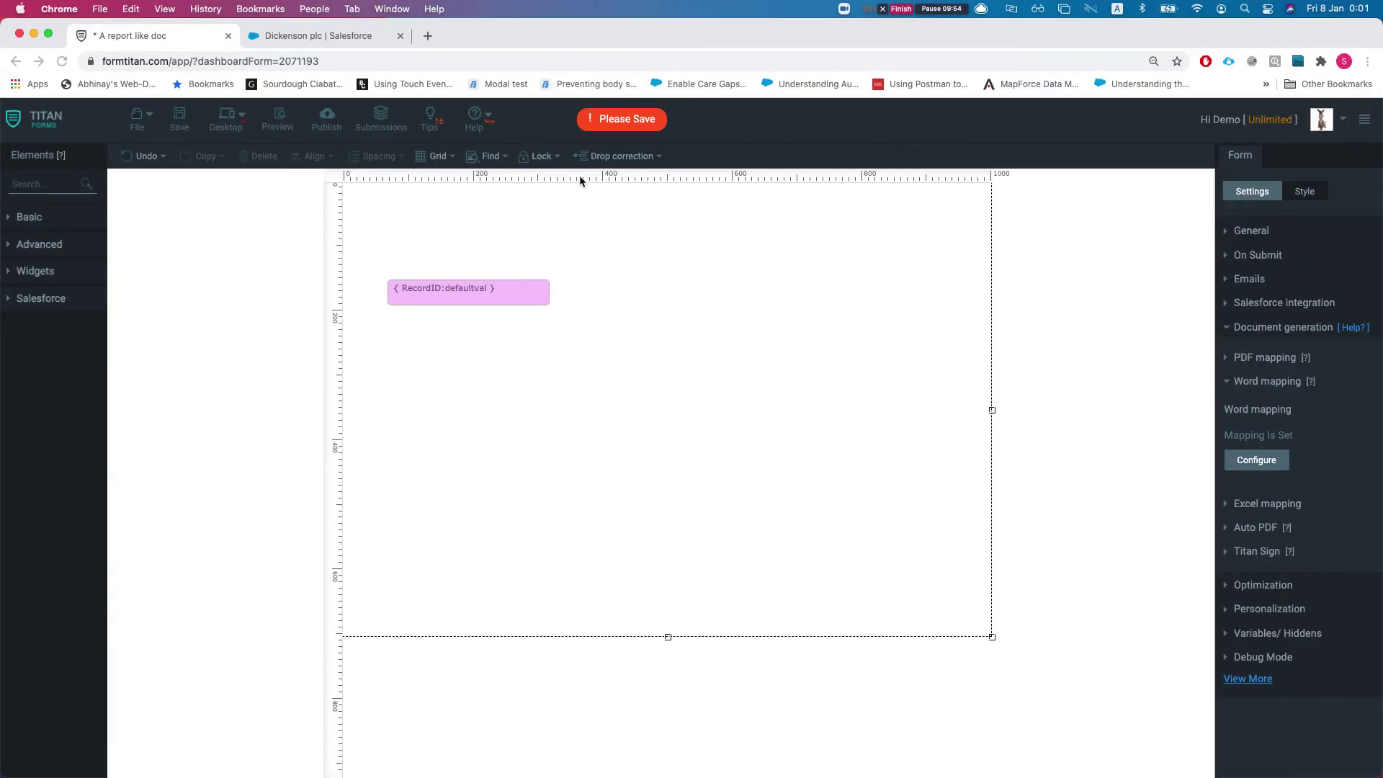
click(475, 299)
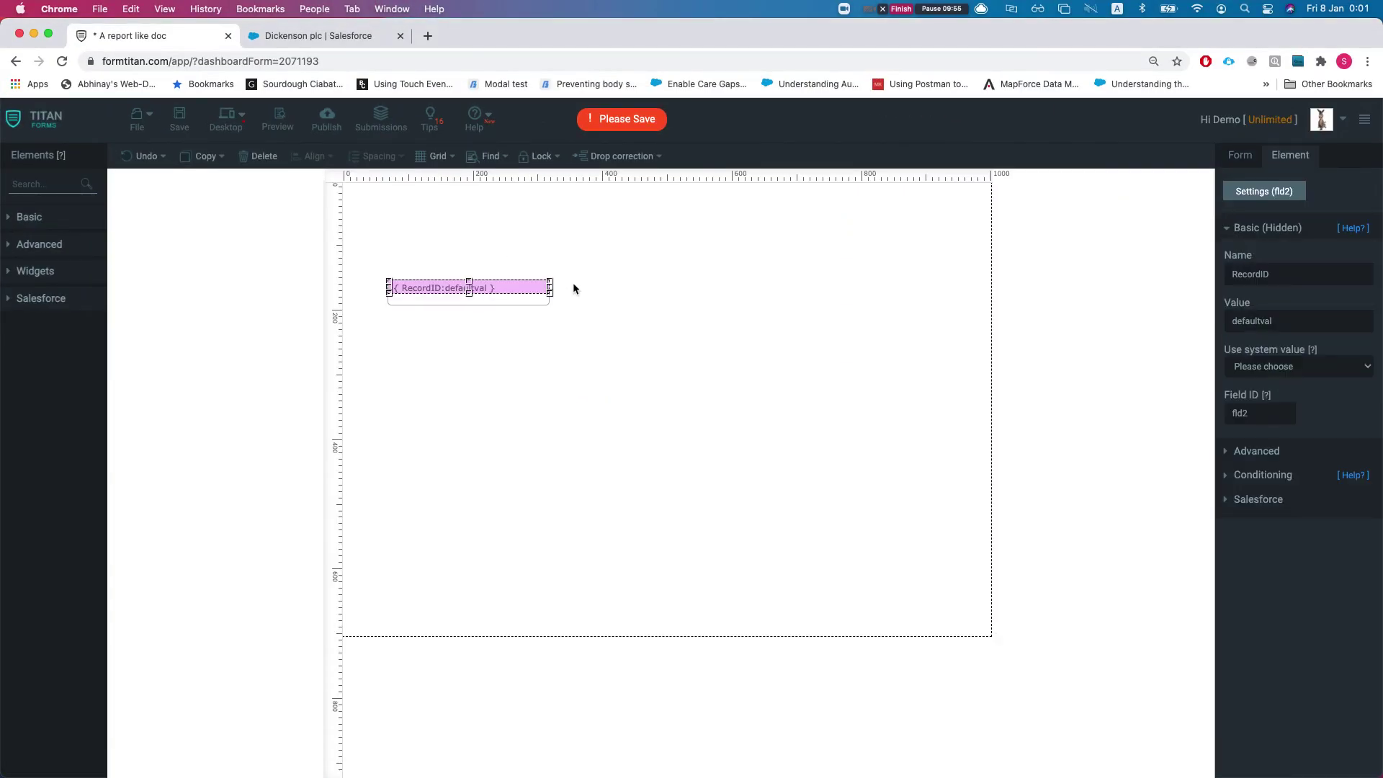
click(180, 118)
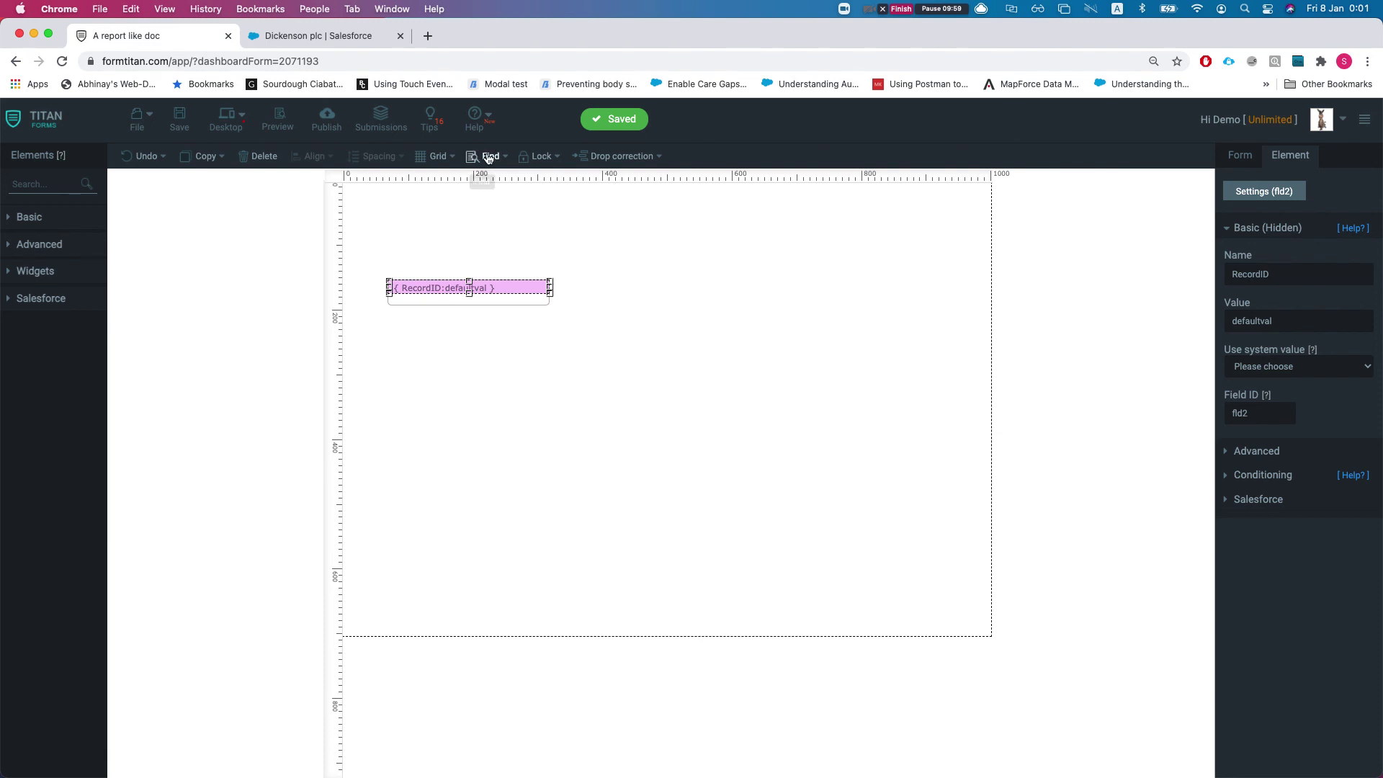
click(327, 117)
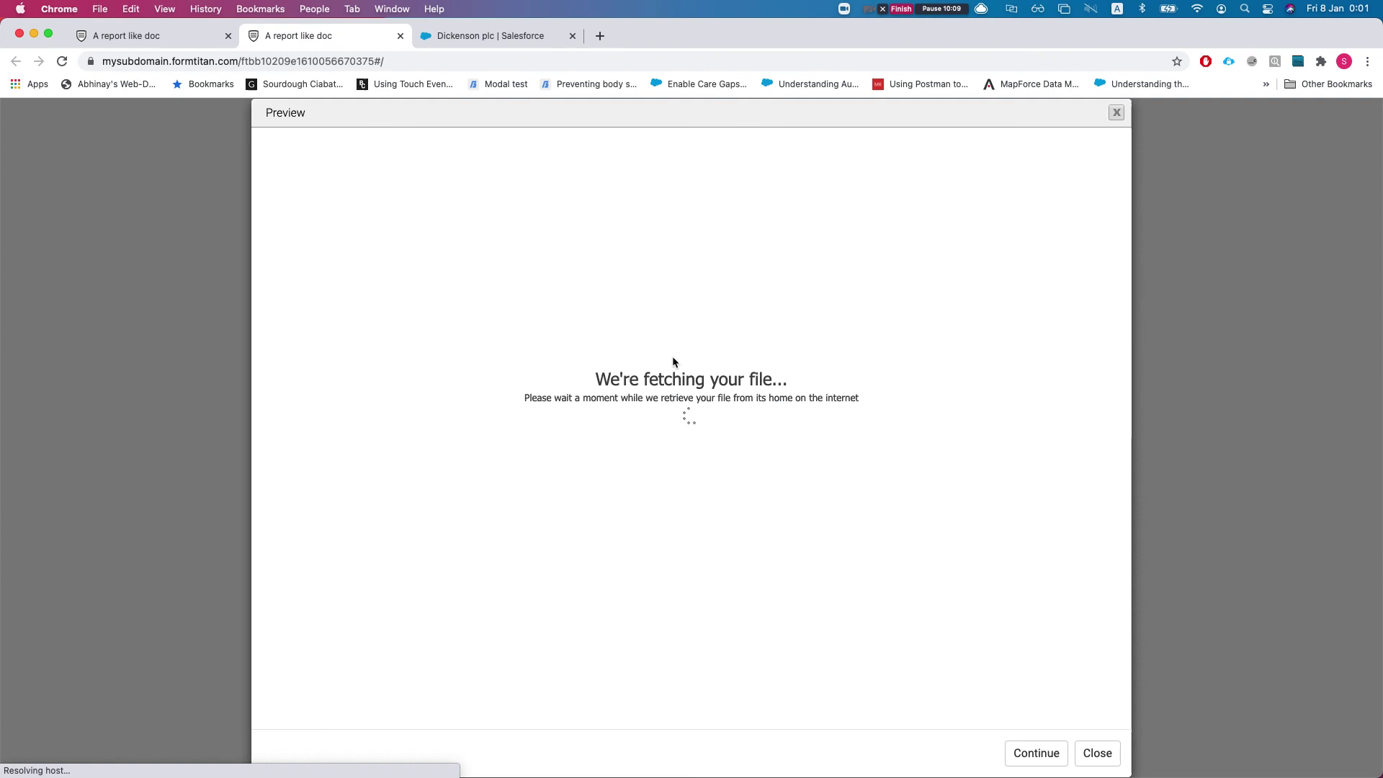
Scroll through the generated report preview and dismiss its download and print options
scroll(634, 339, down, 20)
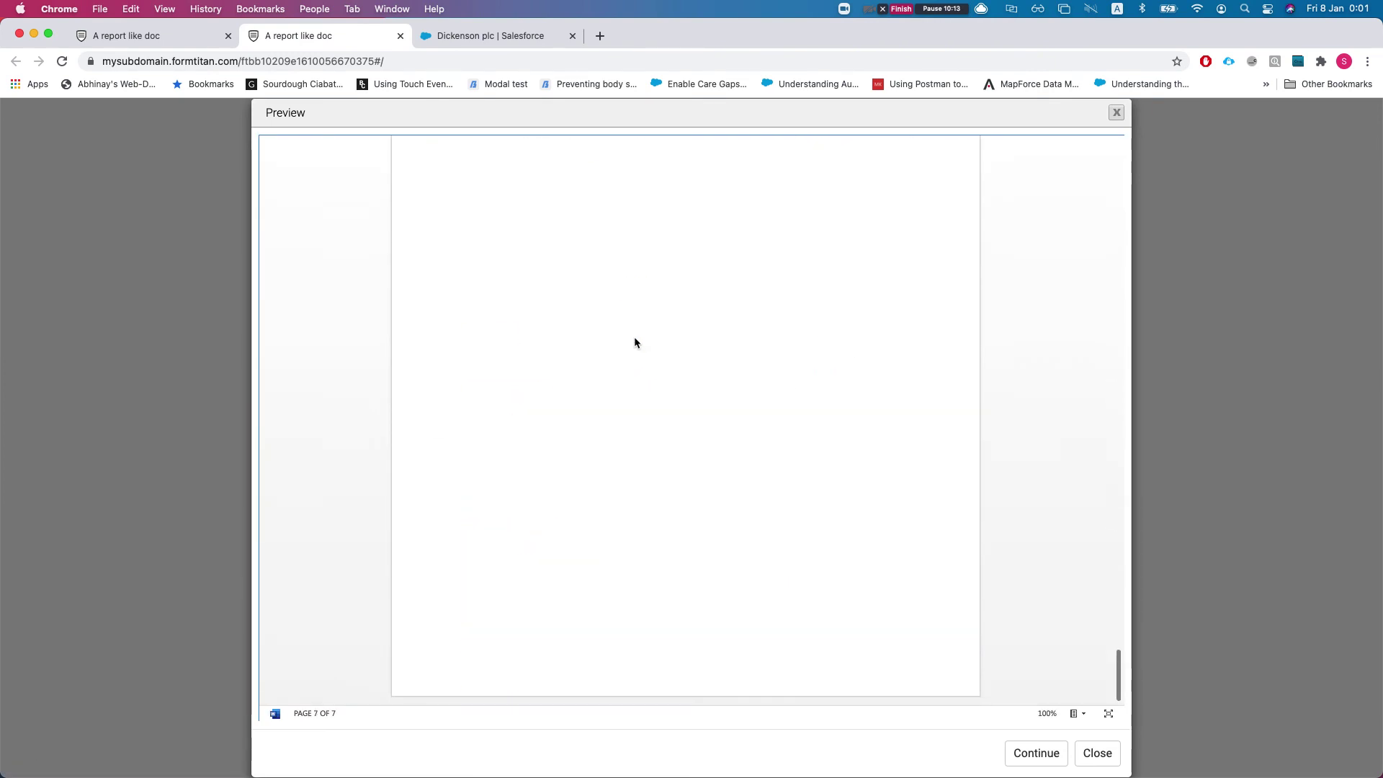
scroll(634, 338, up, 5)
click(1082, 714)
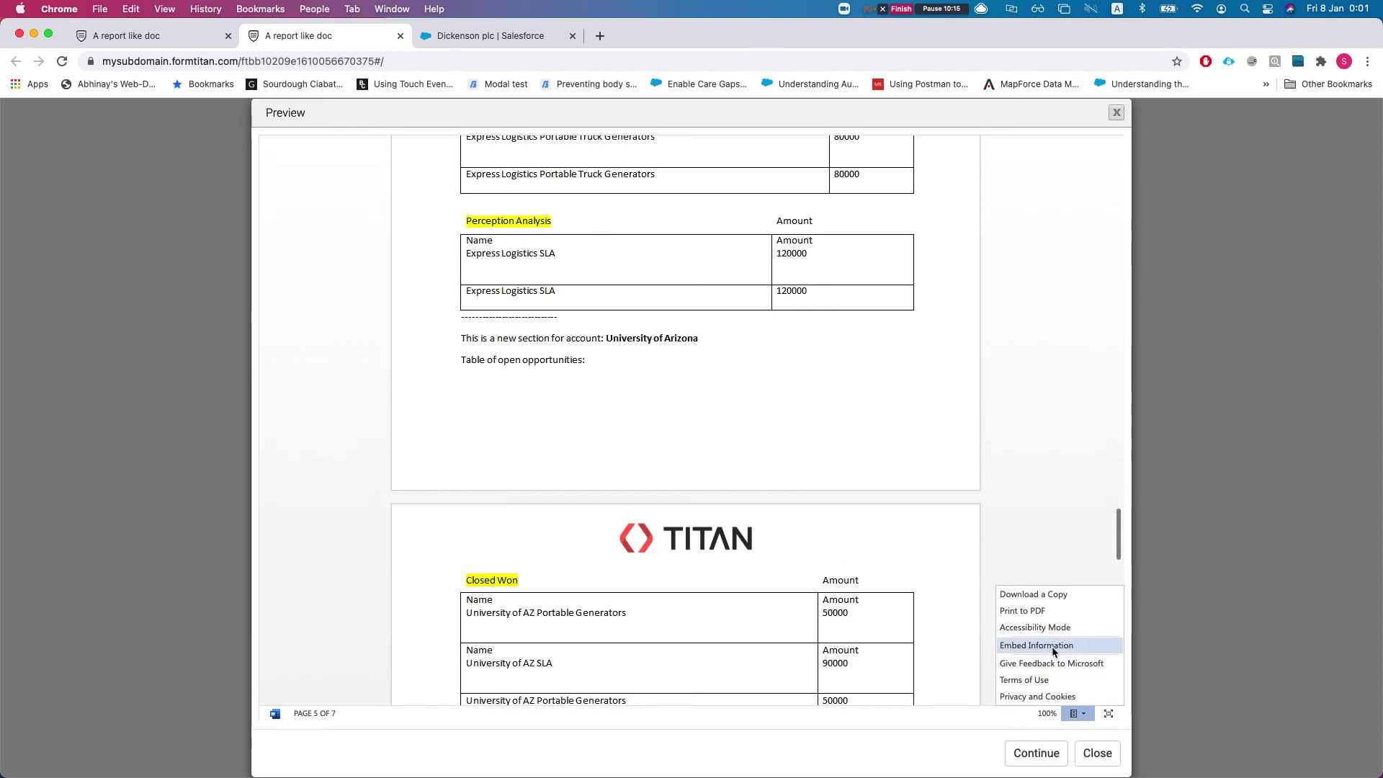
click(817, 429)
scroll(796, 448, up, 10)
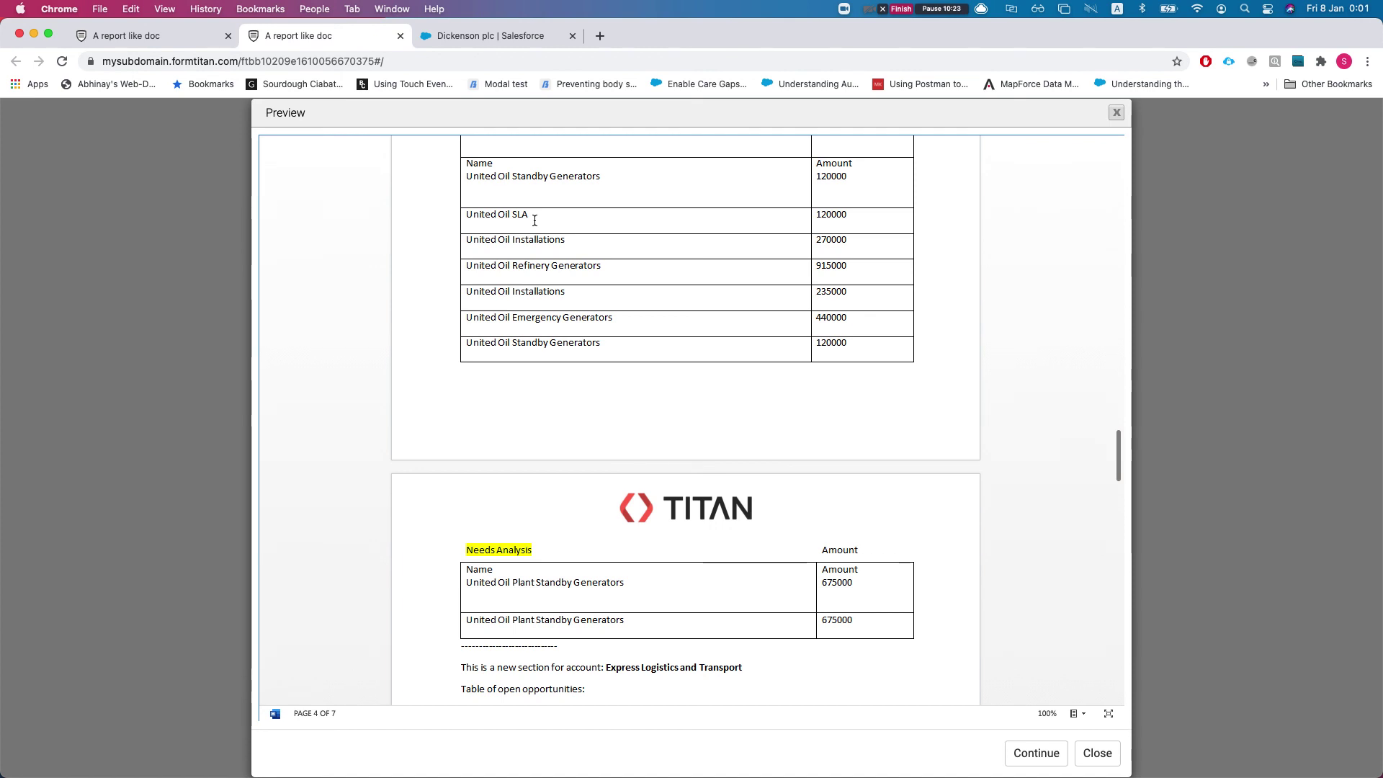
Close the publish settings and add a Task object to the form's Salesforce push
click(162, 36)
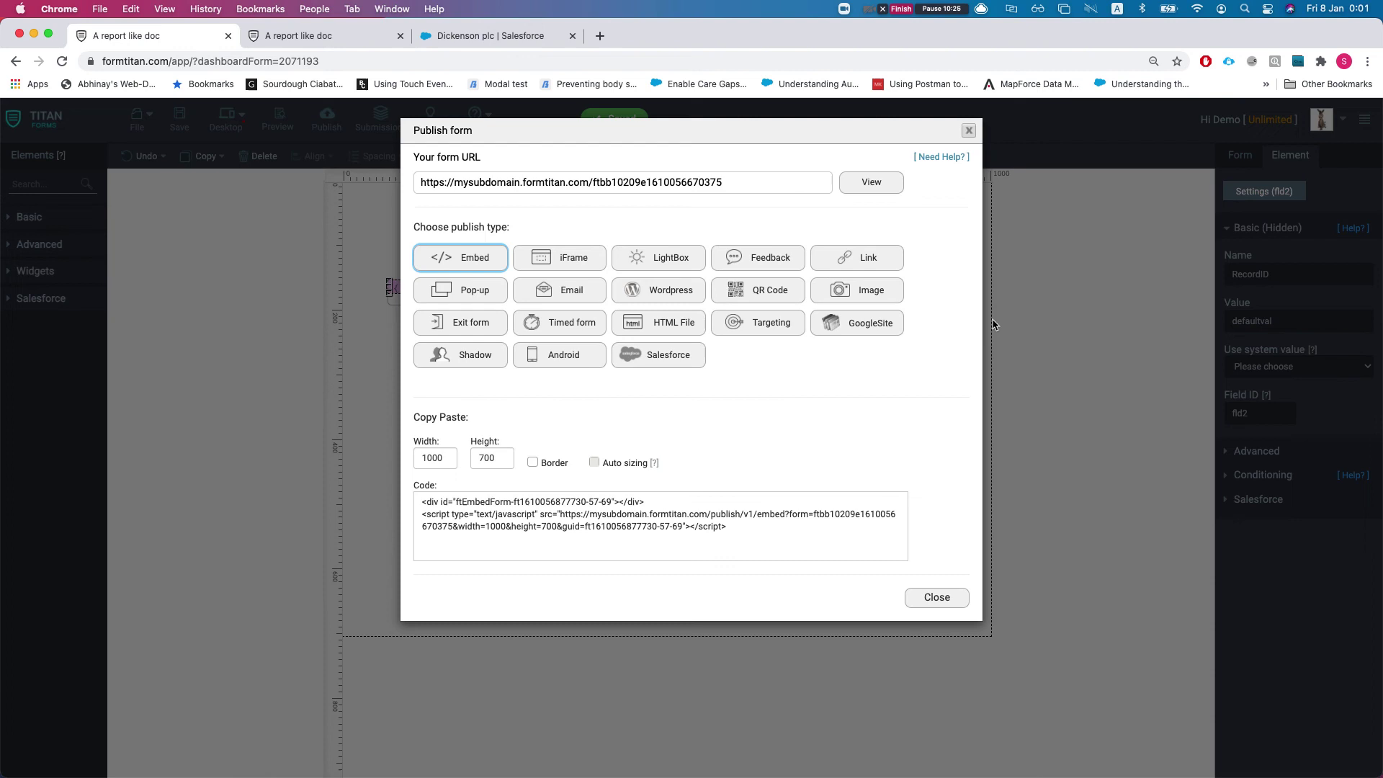
click(969, 131)
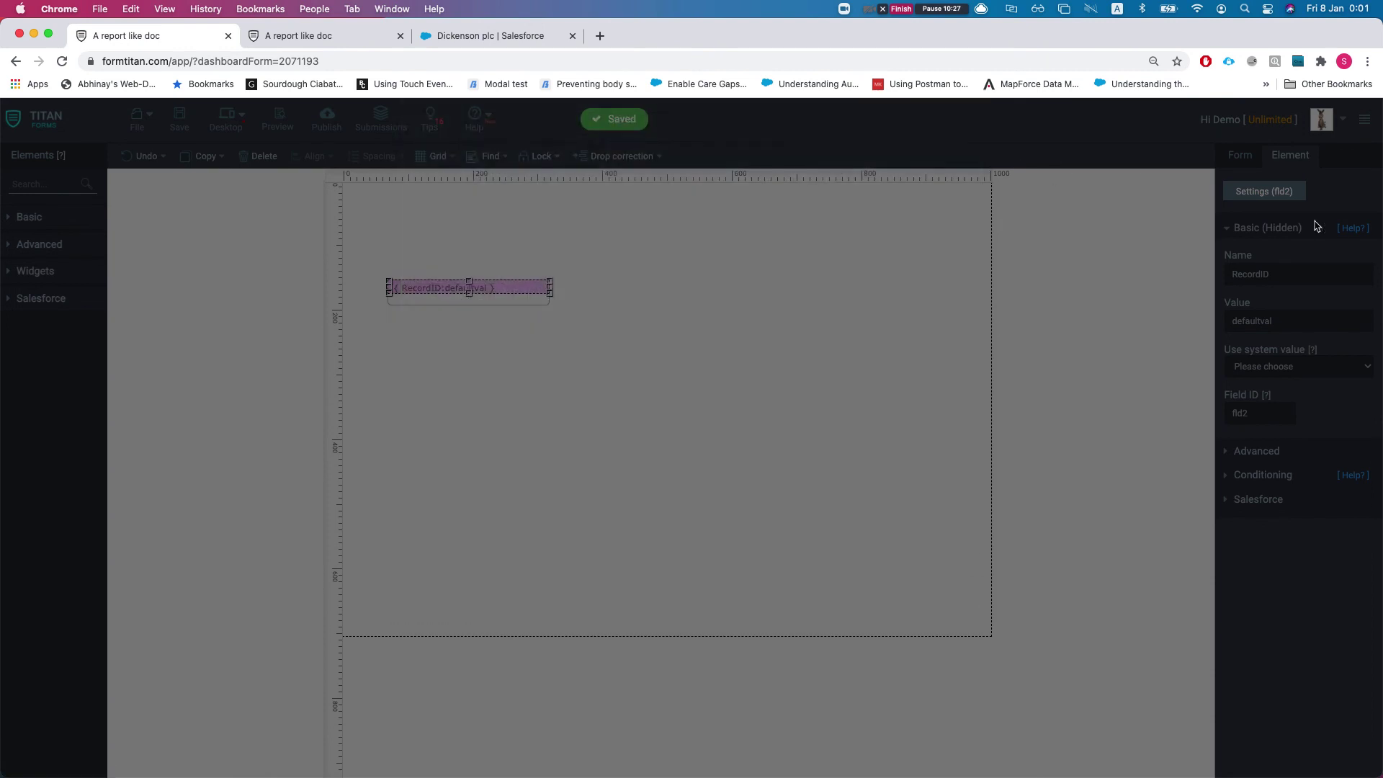
click(1240, 155)
click(1281, 302)
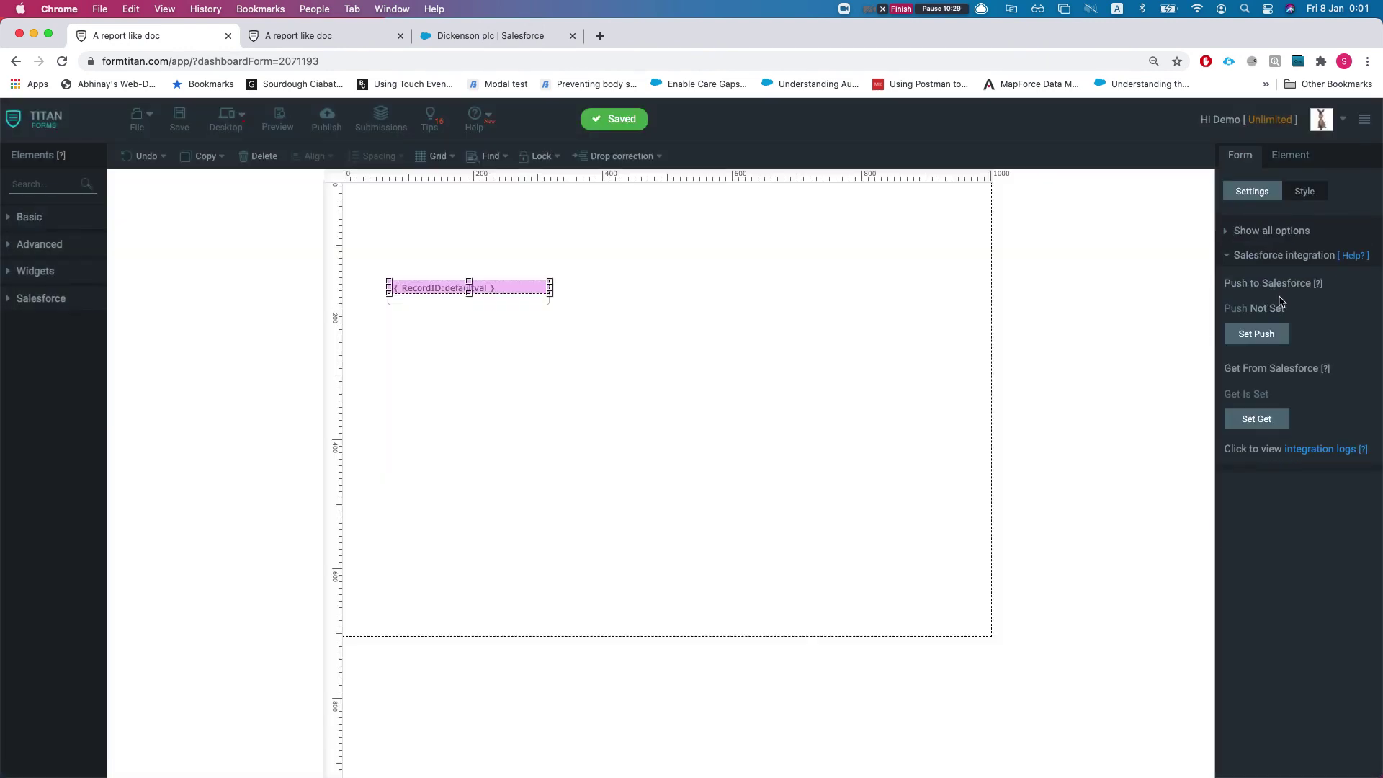
click(1257, 335)
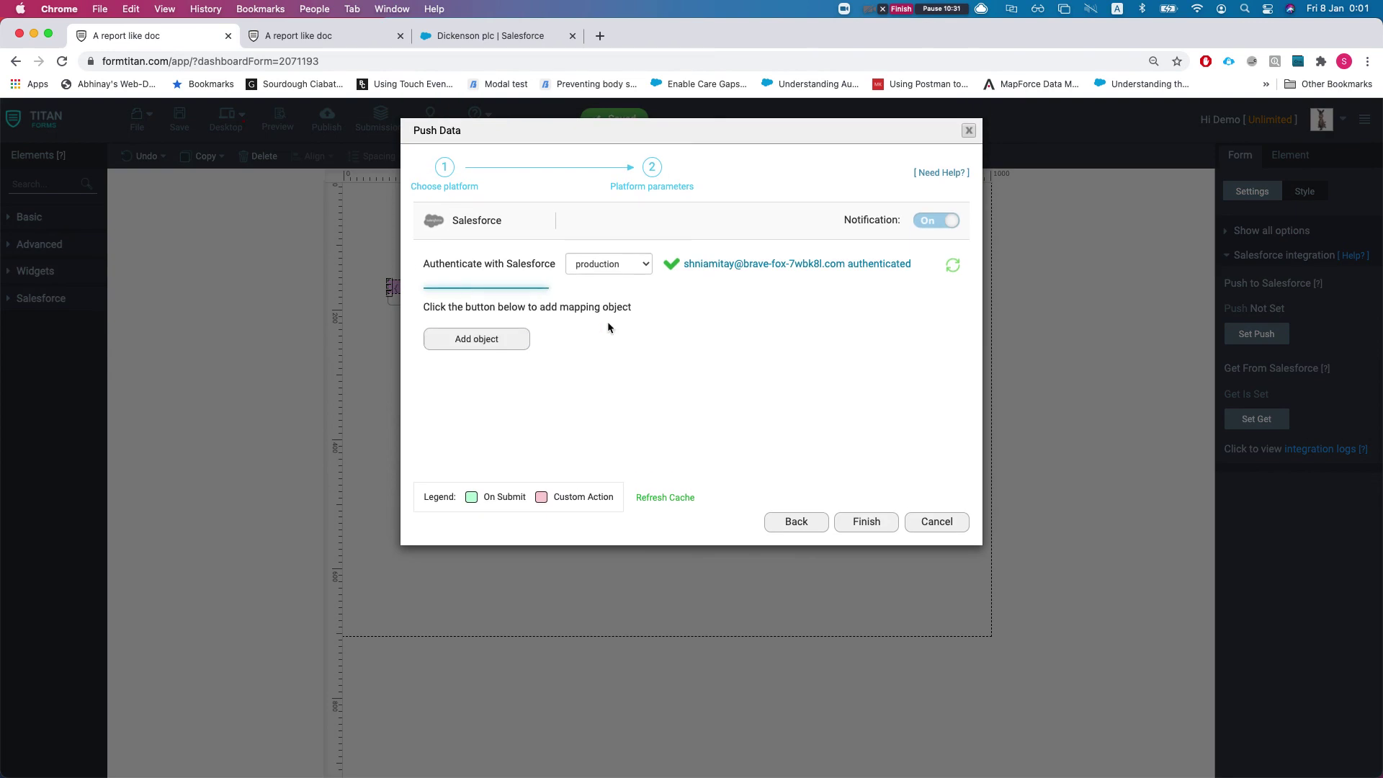
click(502, 339)
click(497, 210)
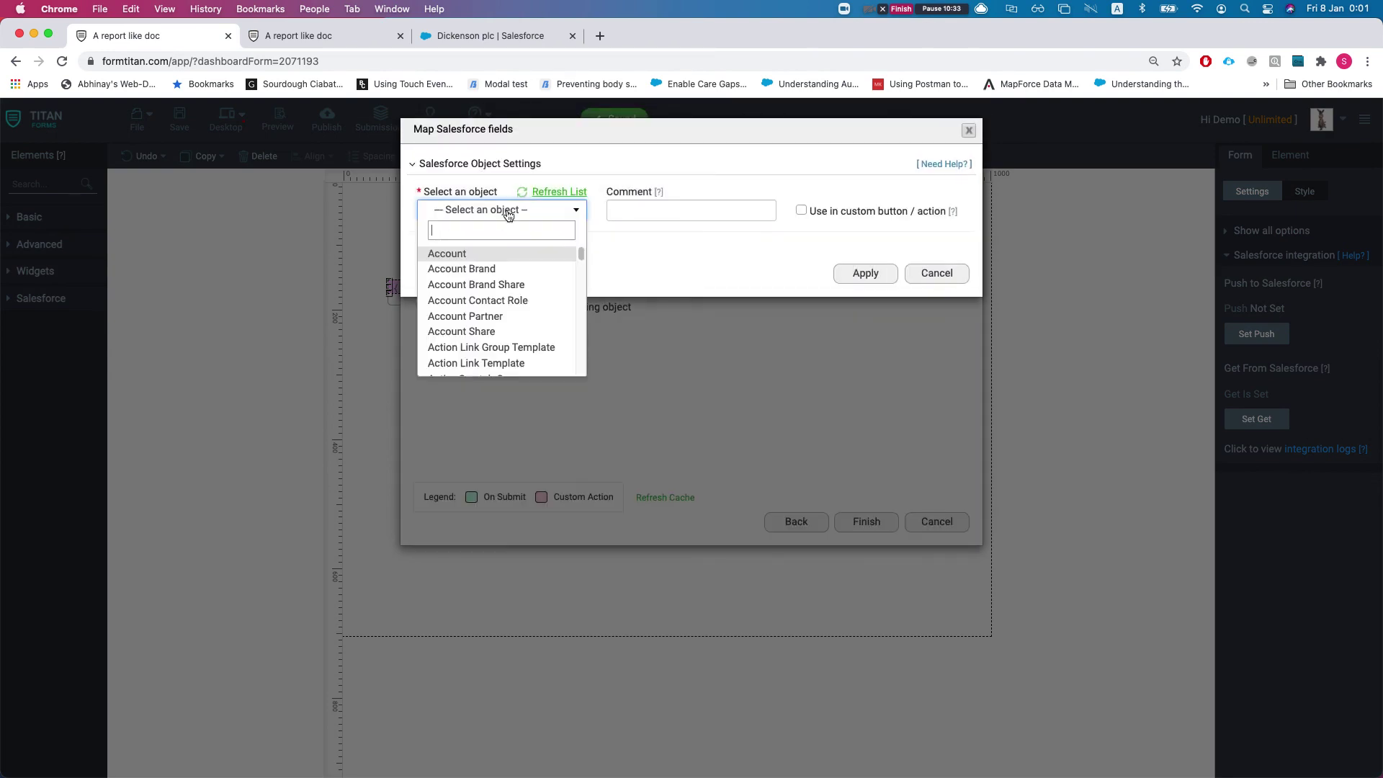
text(tast)
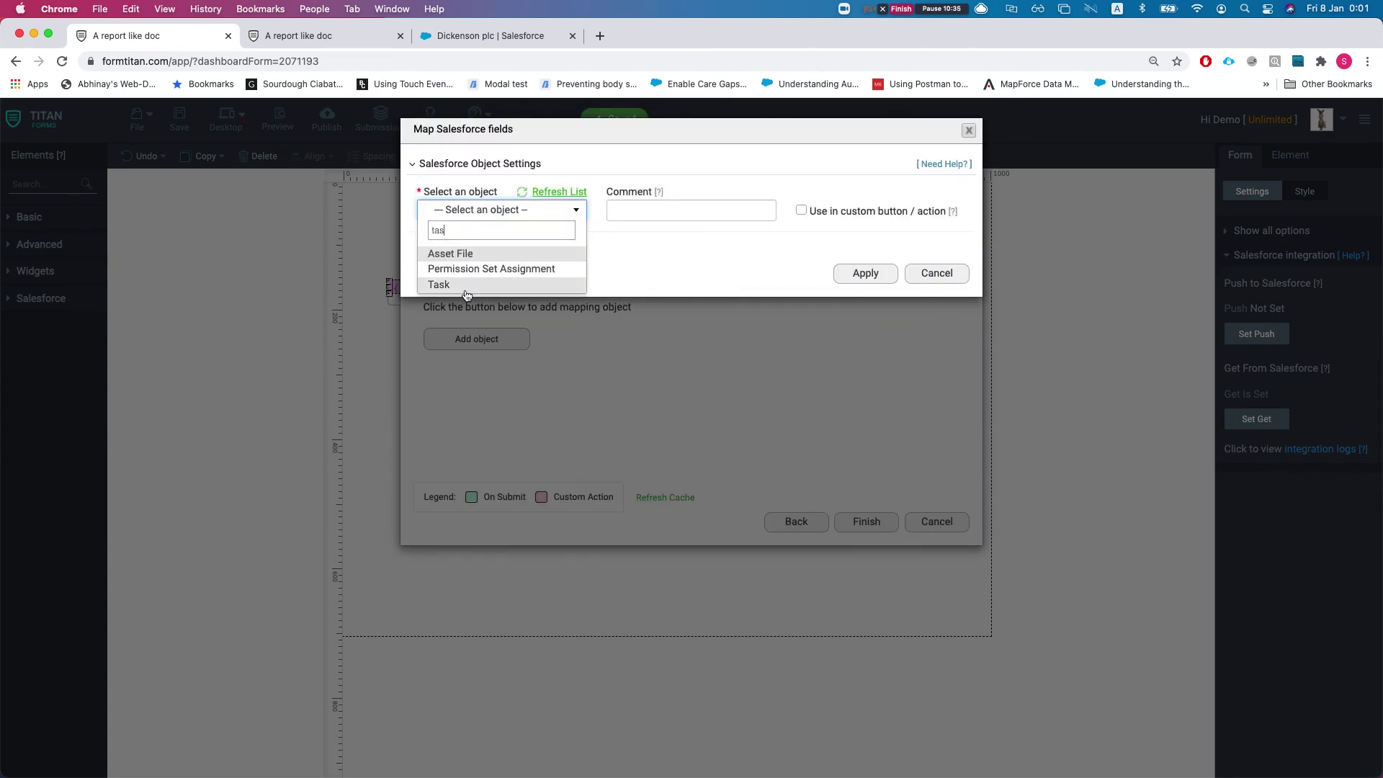
click(475, 294)
click(854, 395)
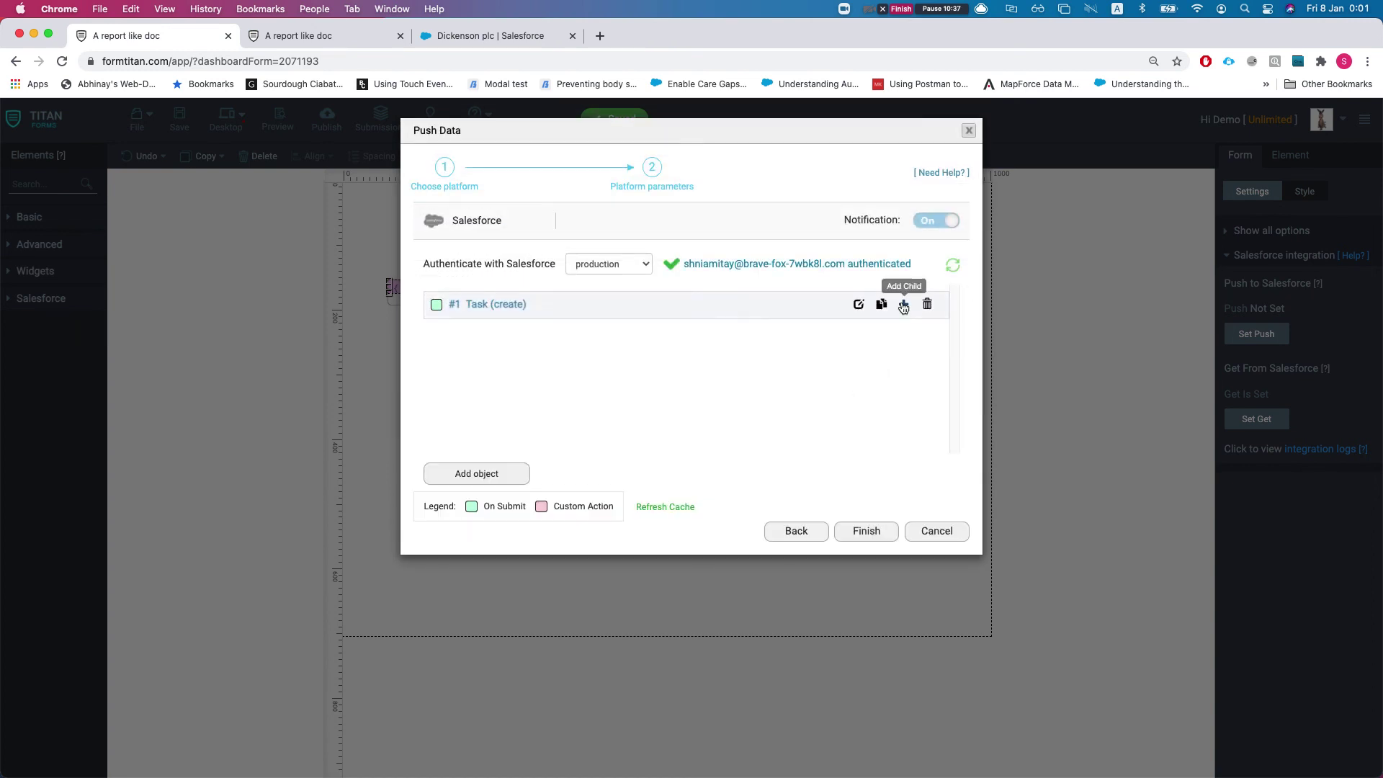
Add a Files child object under Task and expand its field mapping settings
click(903, 304)
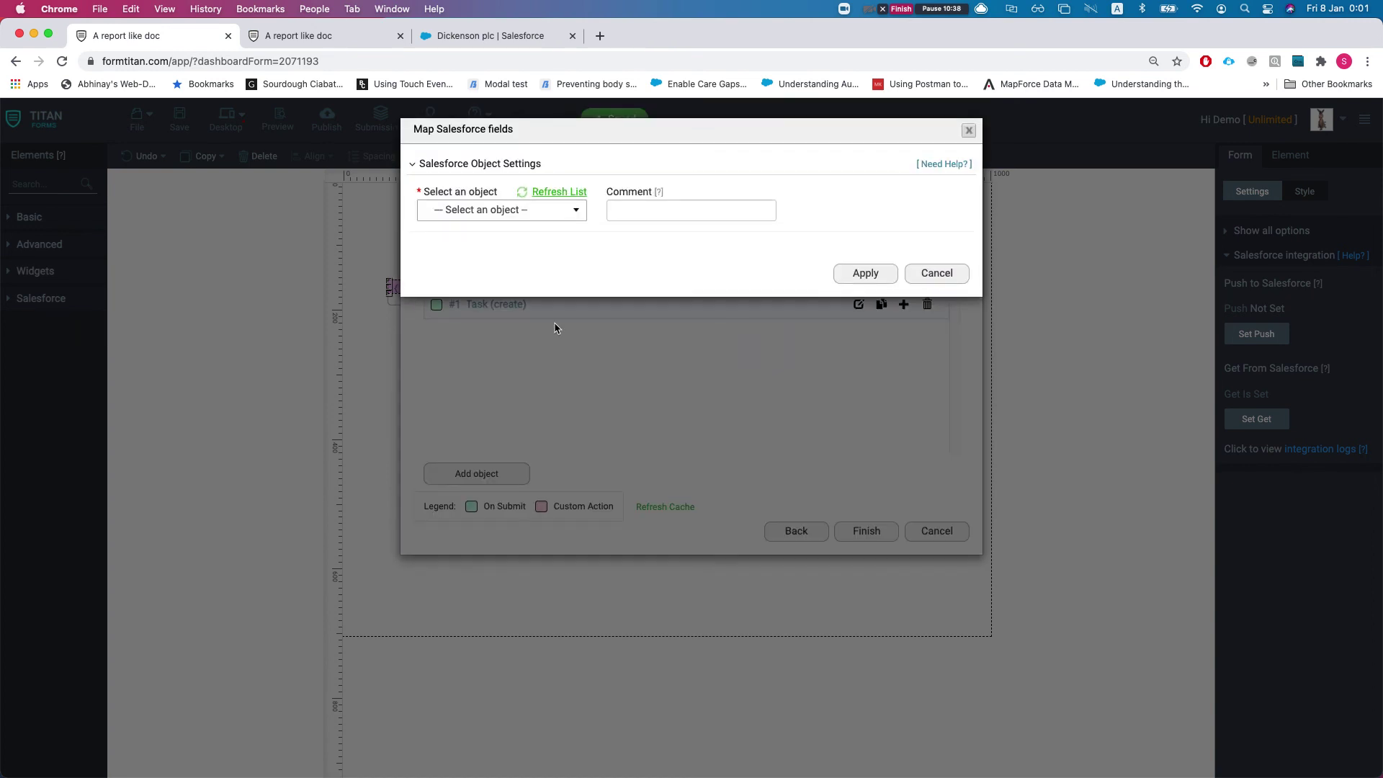
click(516, 211)
text(file)
click(439, 269)
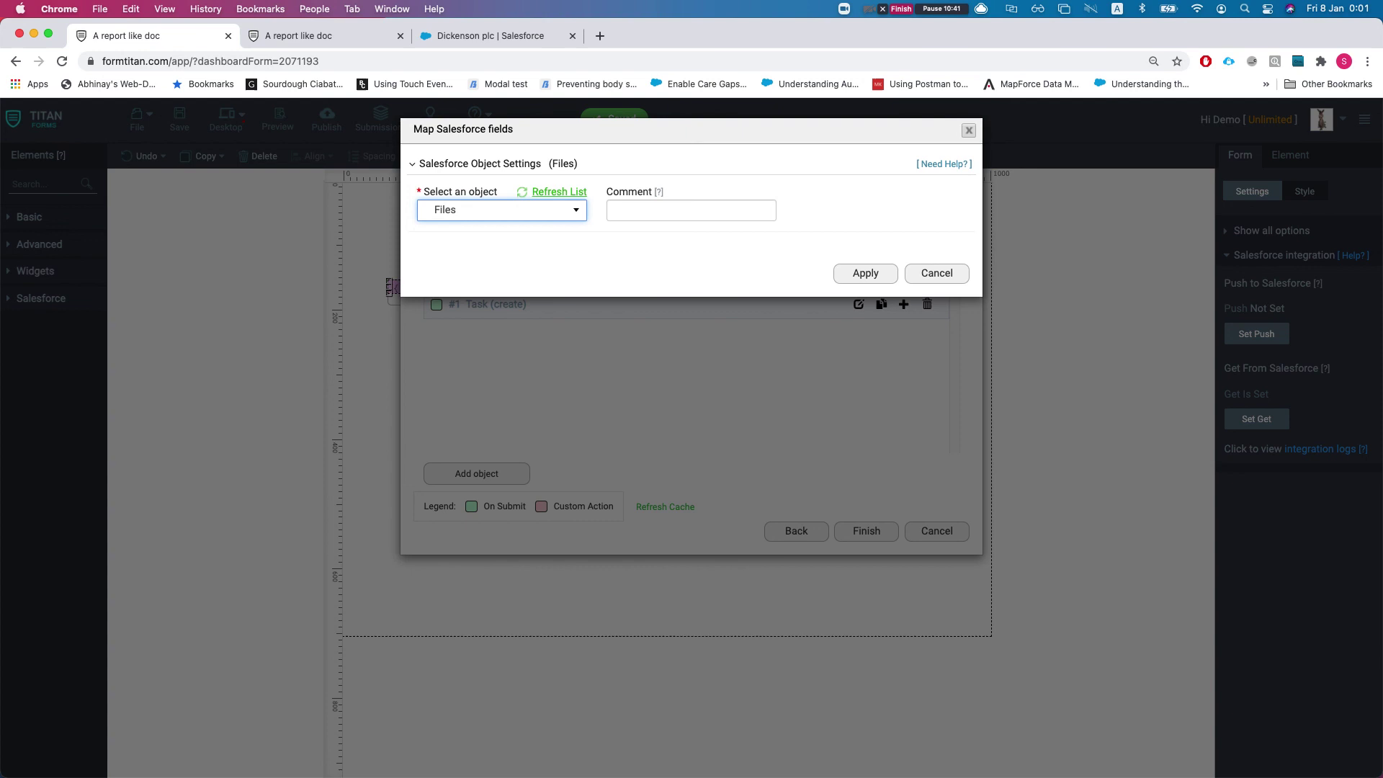
click(468, 296)
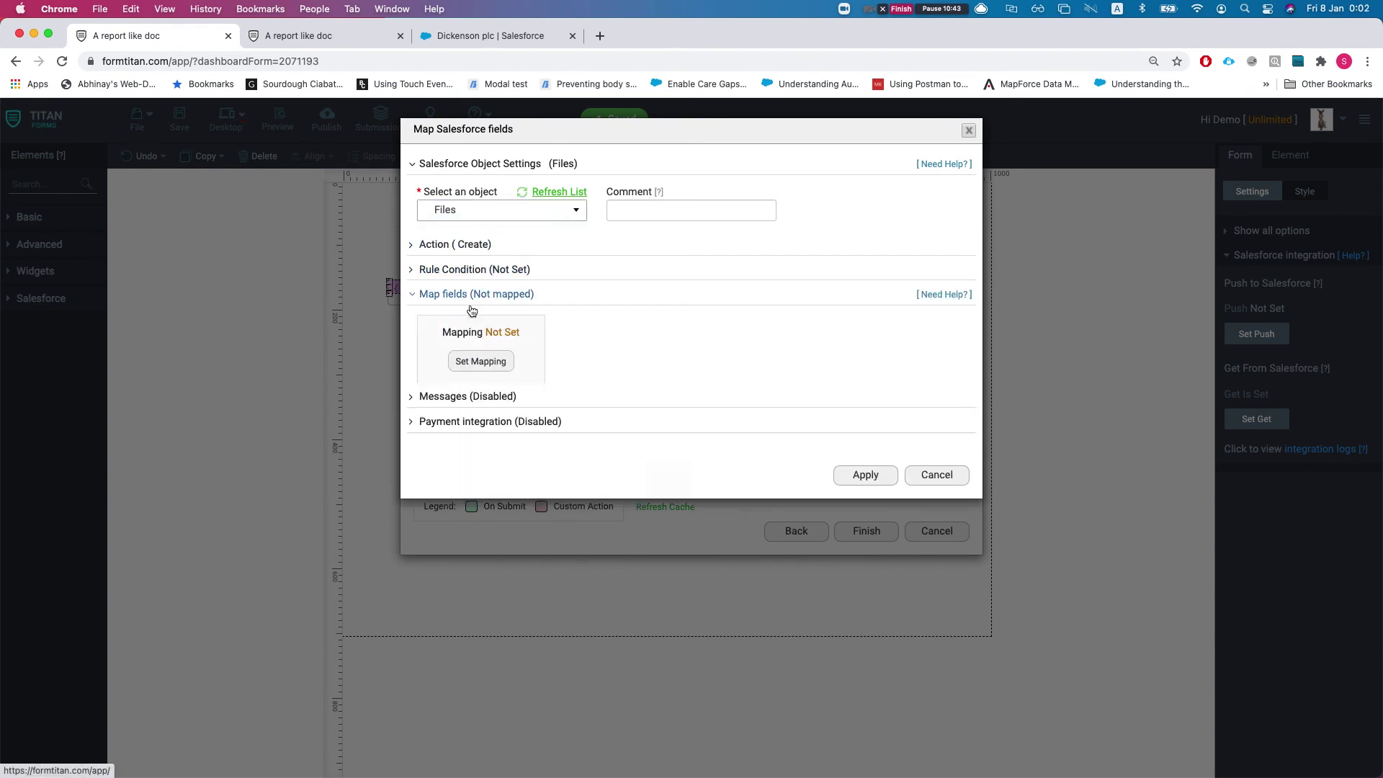
Map the Files Version Data field to the Word mapping
click(485, 363)
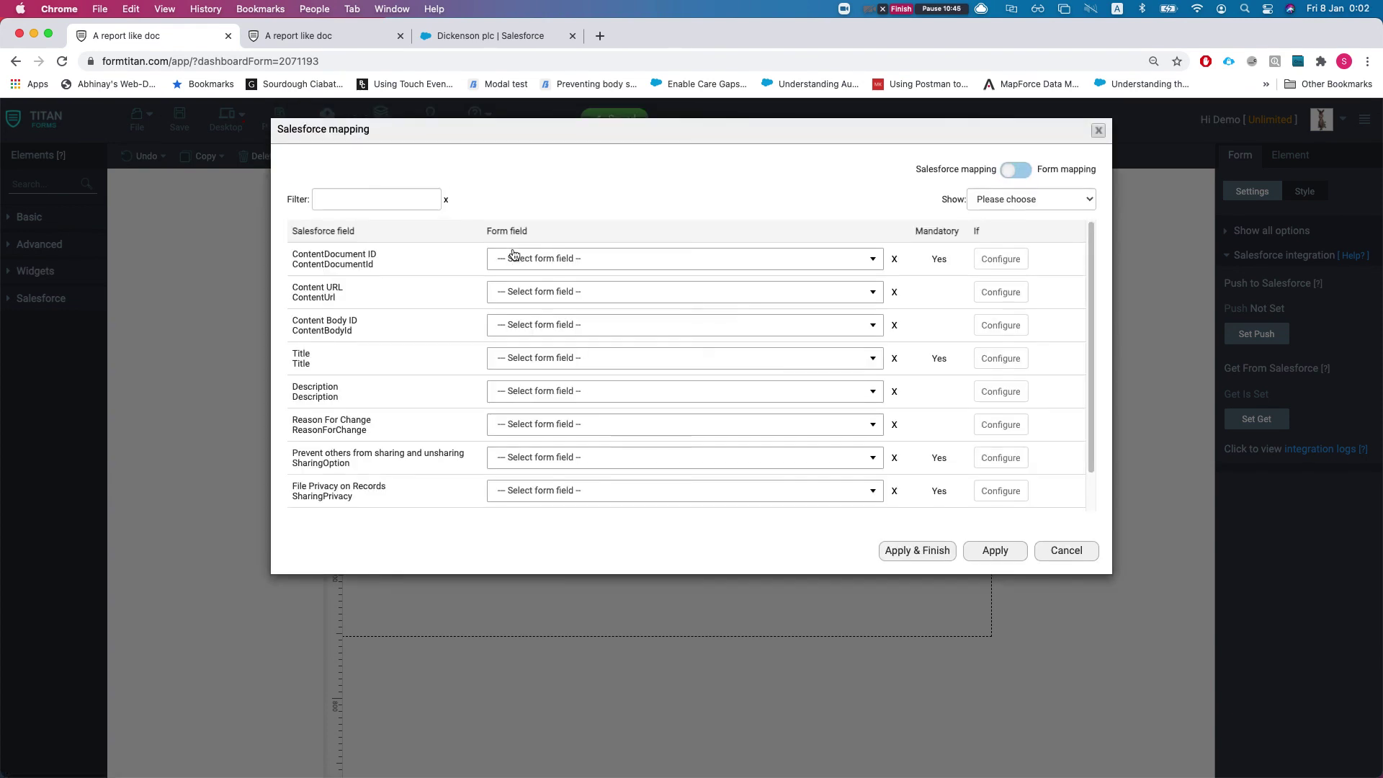
click(371, 201)
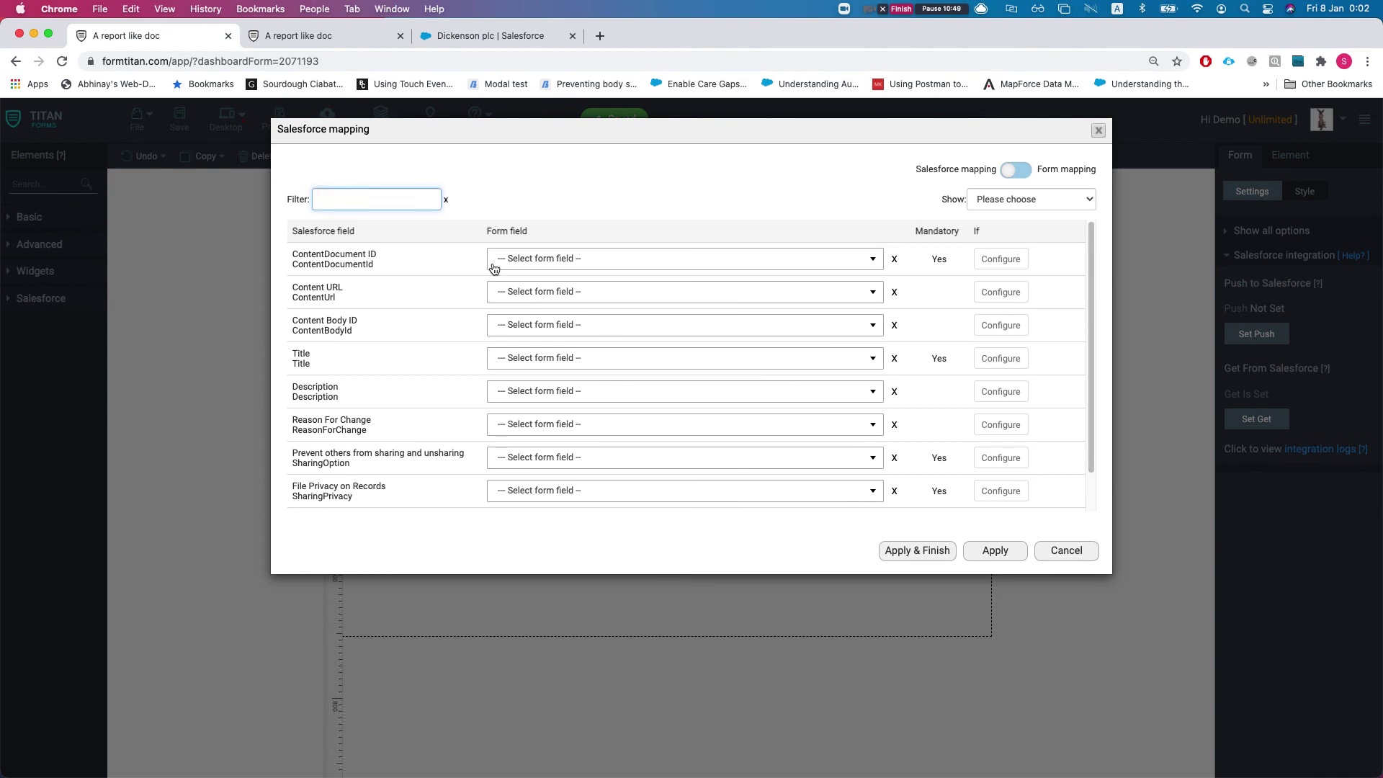
text(ve)
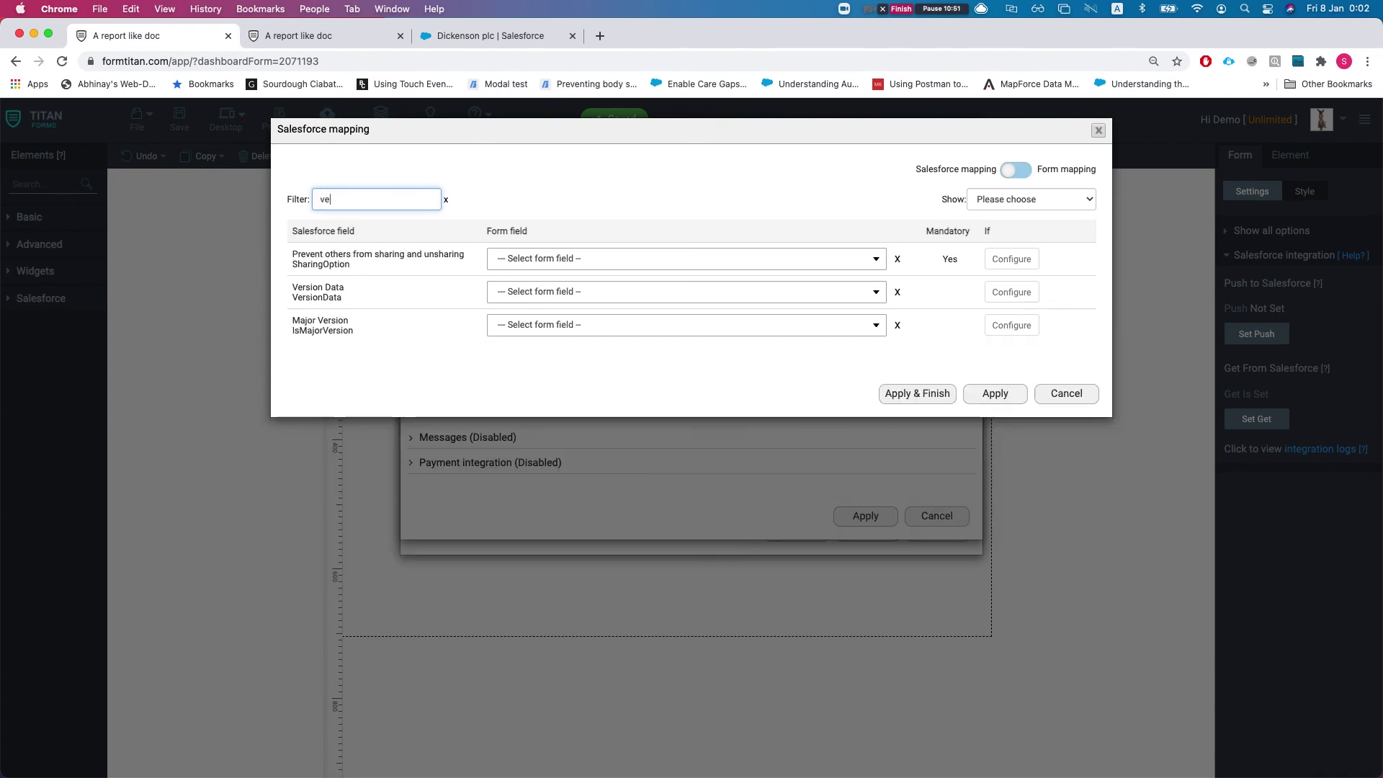
click(670, 294)
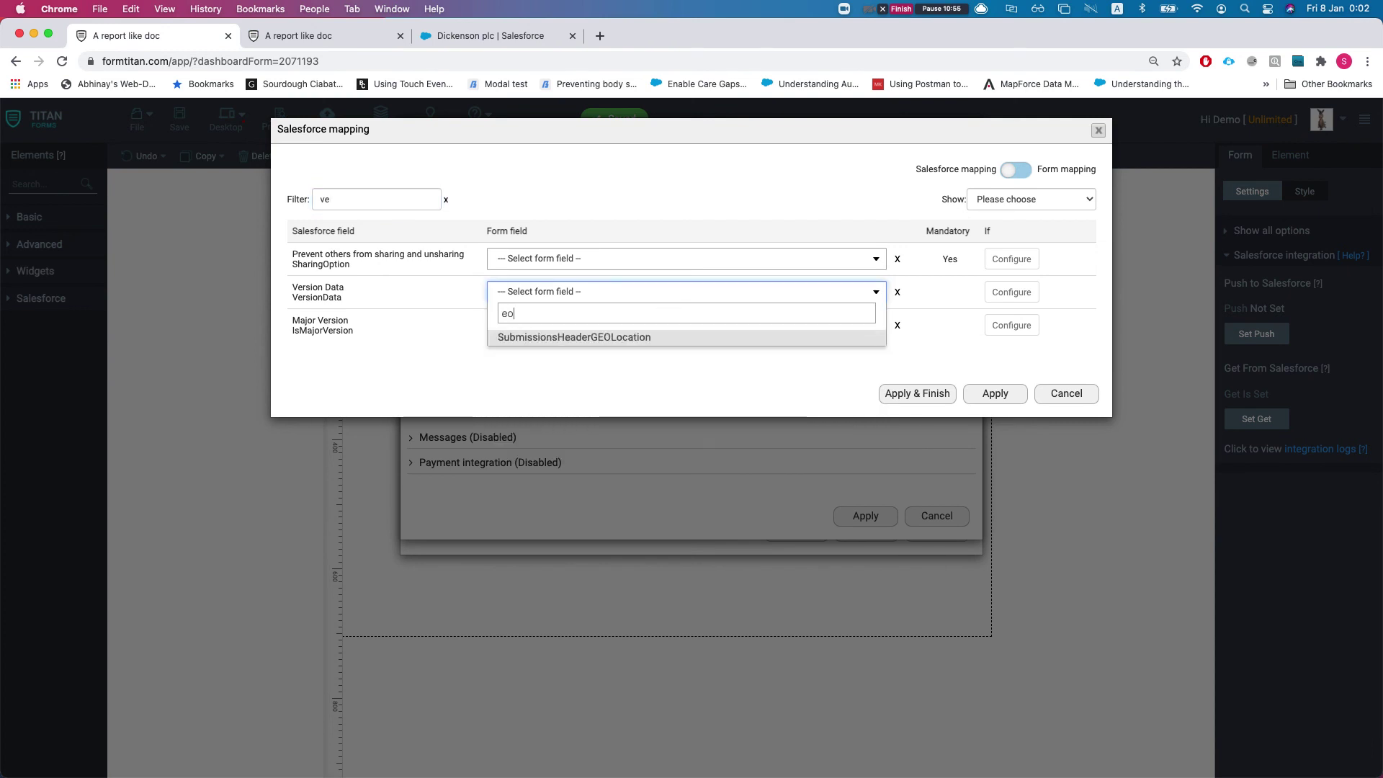
text(wor)
key(Return)
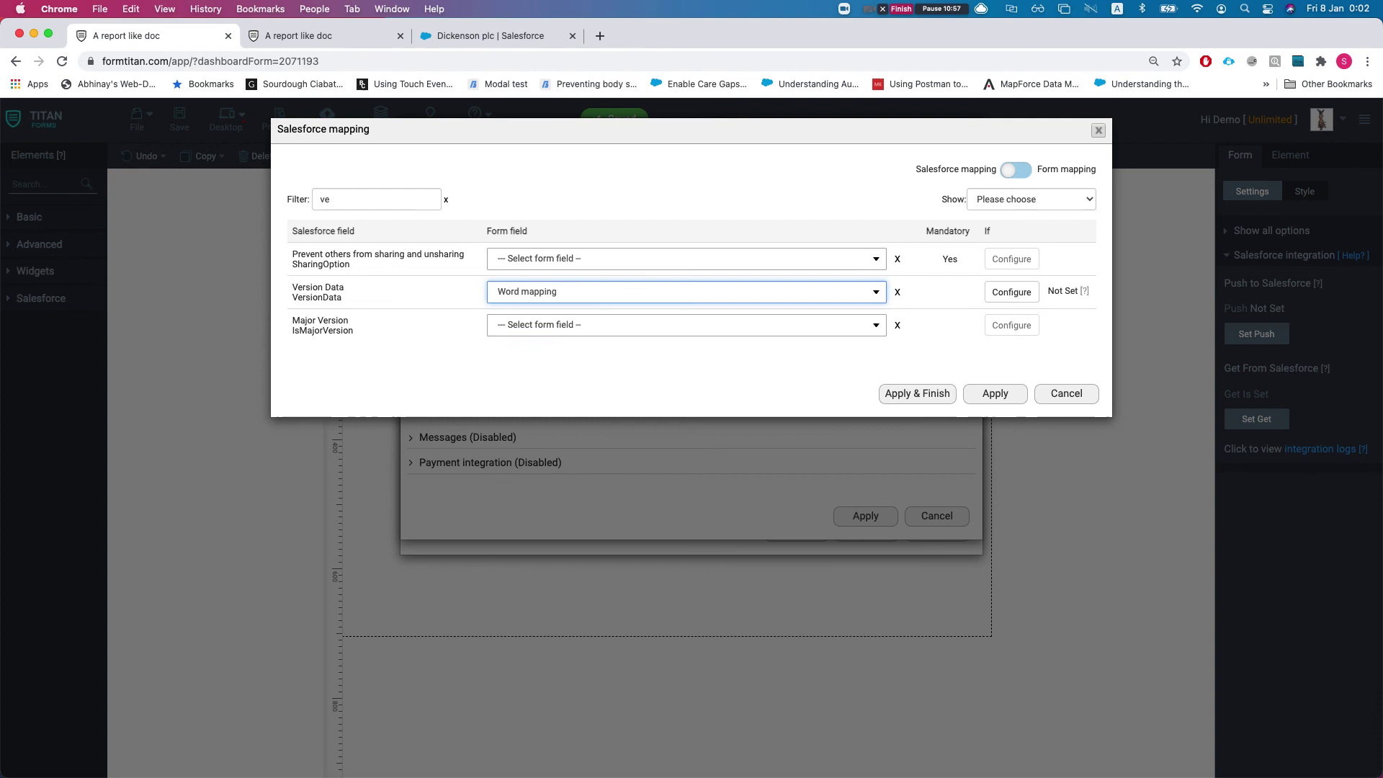
Map the Files Title field to Other with the fixed value 'asdasd'
double_click(359, 204)
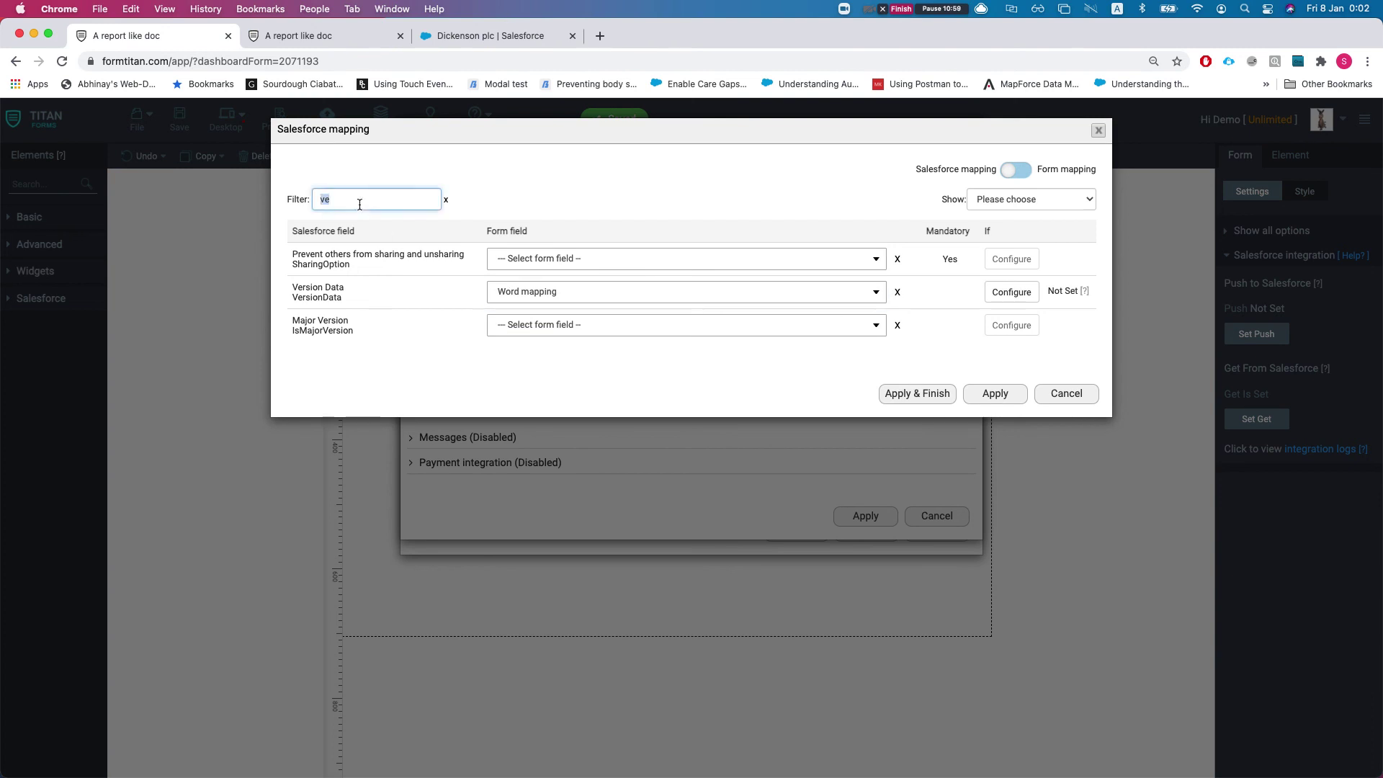
text(first)
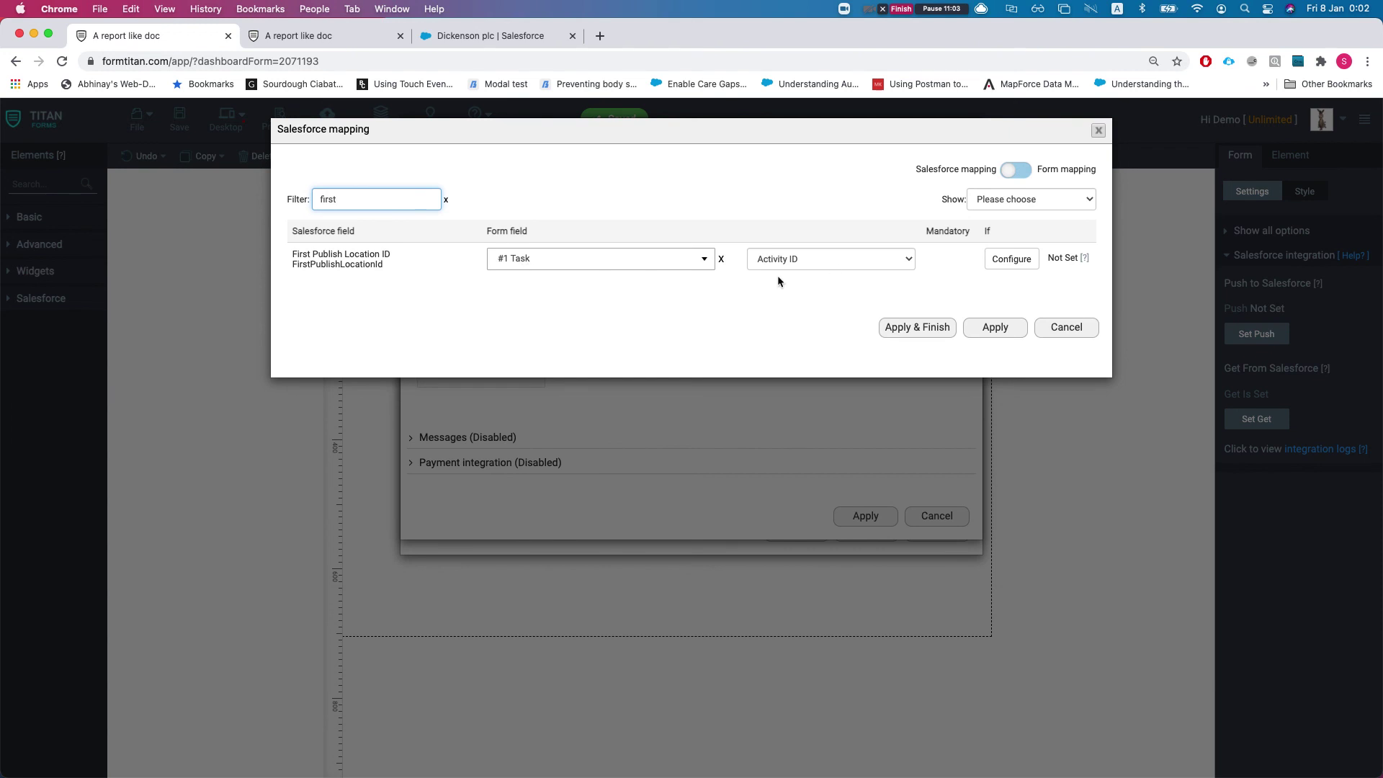
double_click(375, 204)
key(BackSpace)
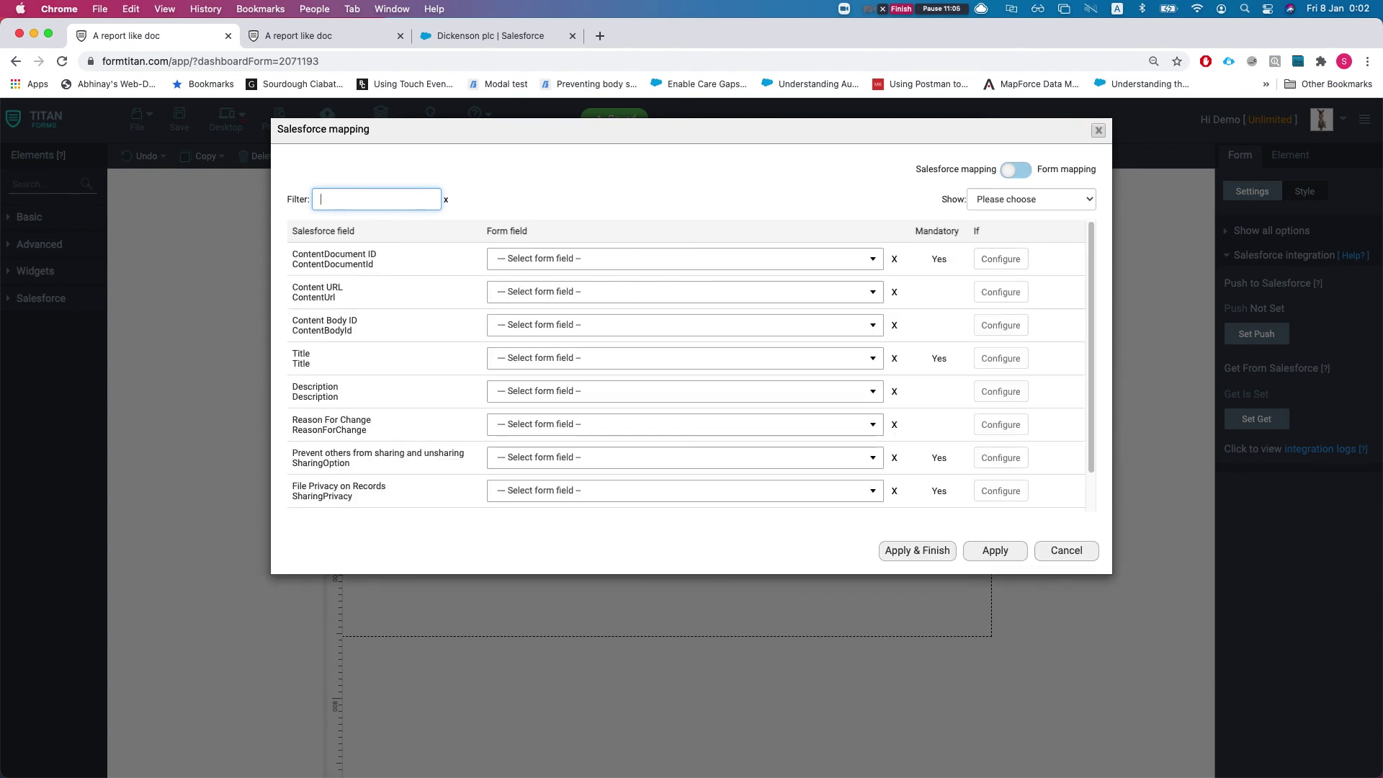
text(title)
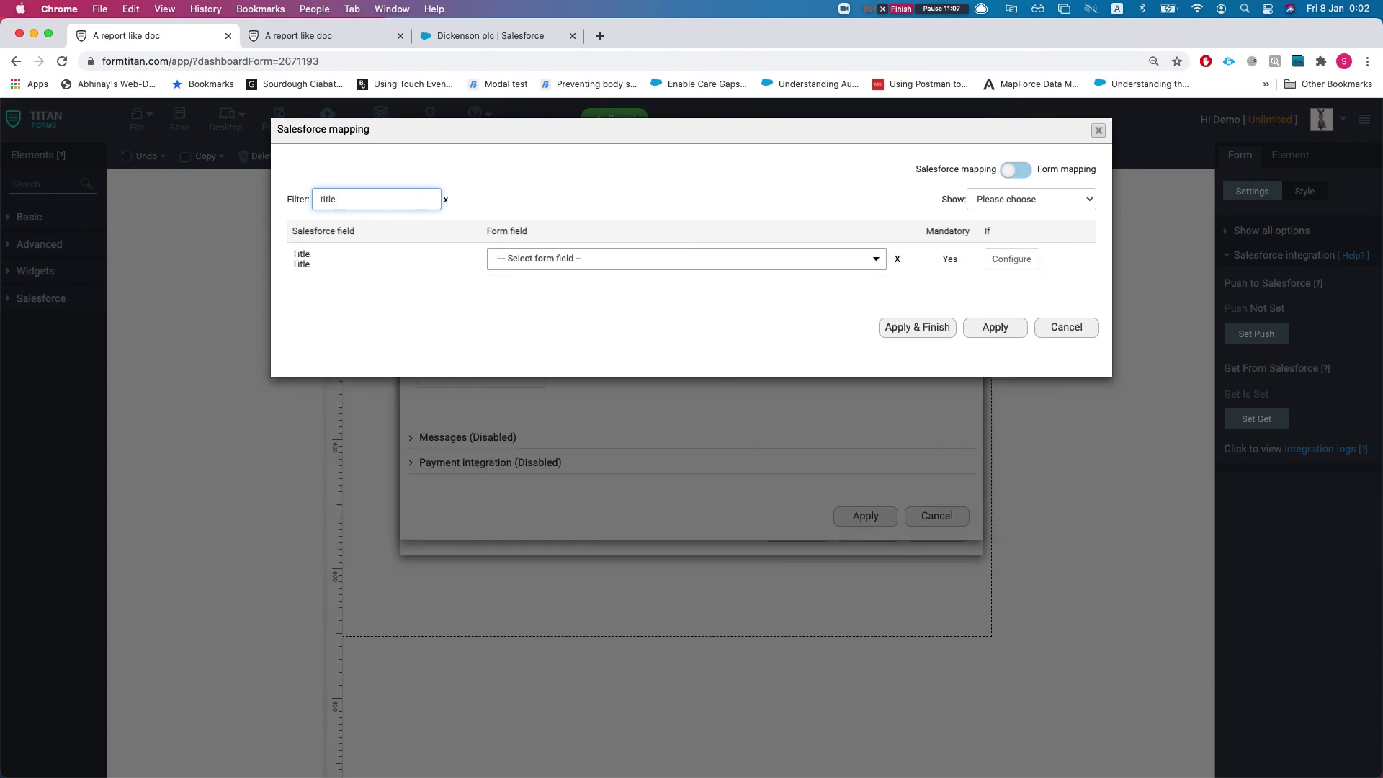
click(568, 258)
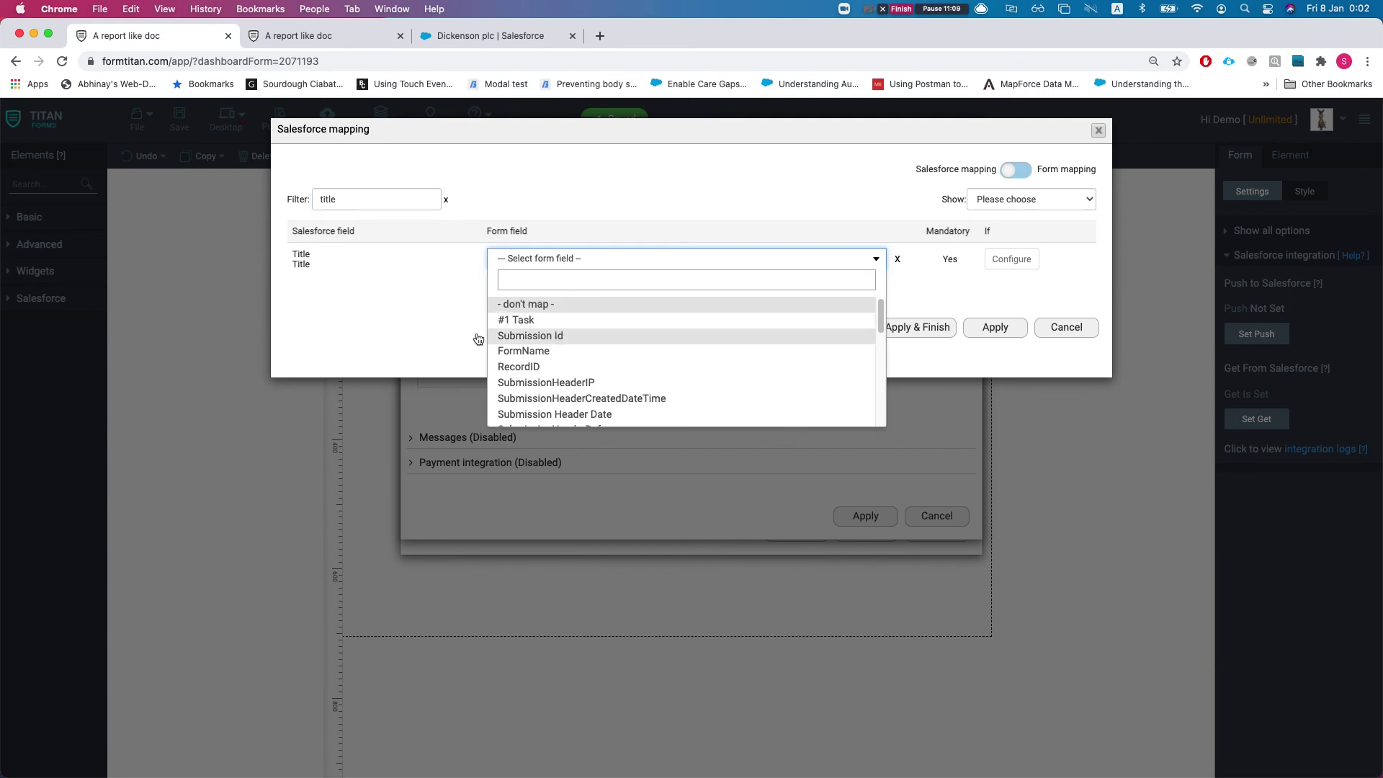
text(other)
key(Return)
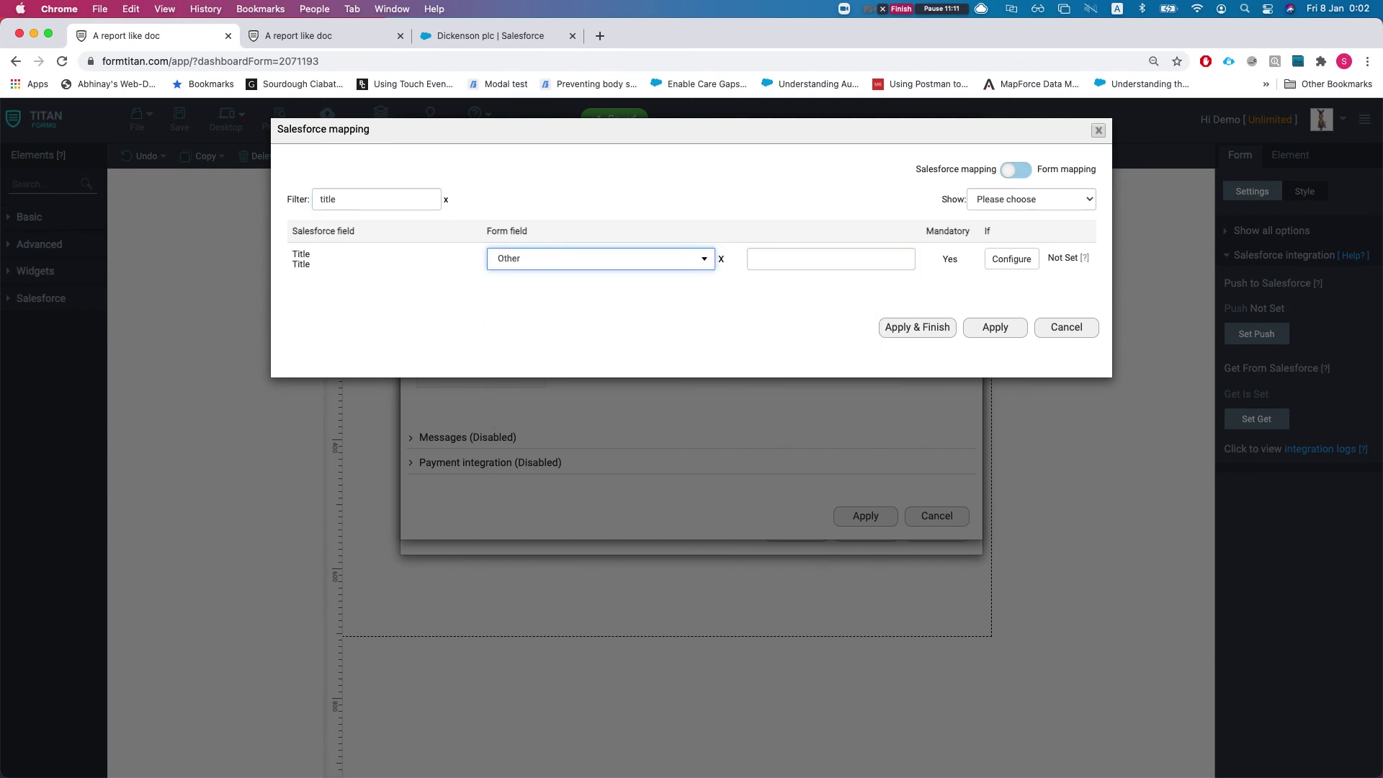
key(Tab)
text(asdasd)
Apply and finish the push setup, save the form, and review the report preview
click(926, 326)
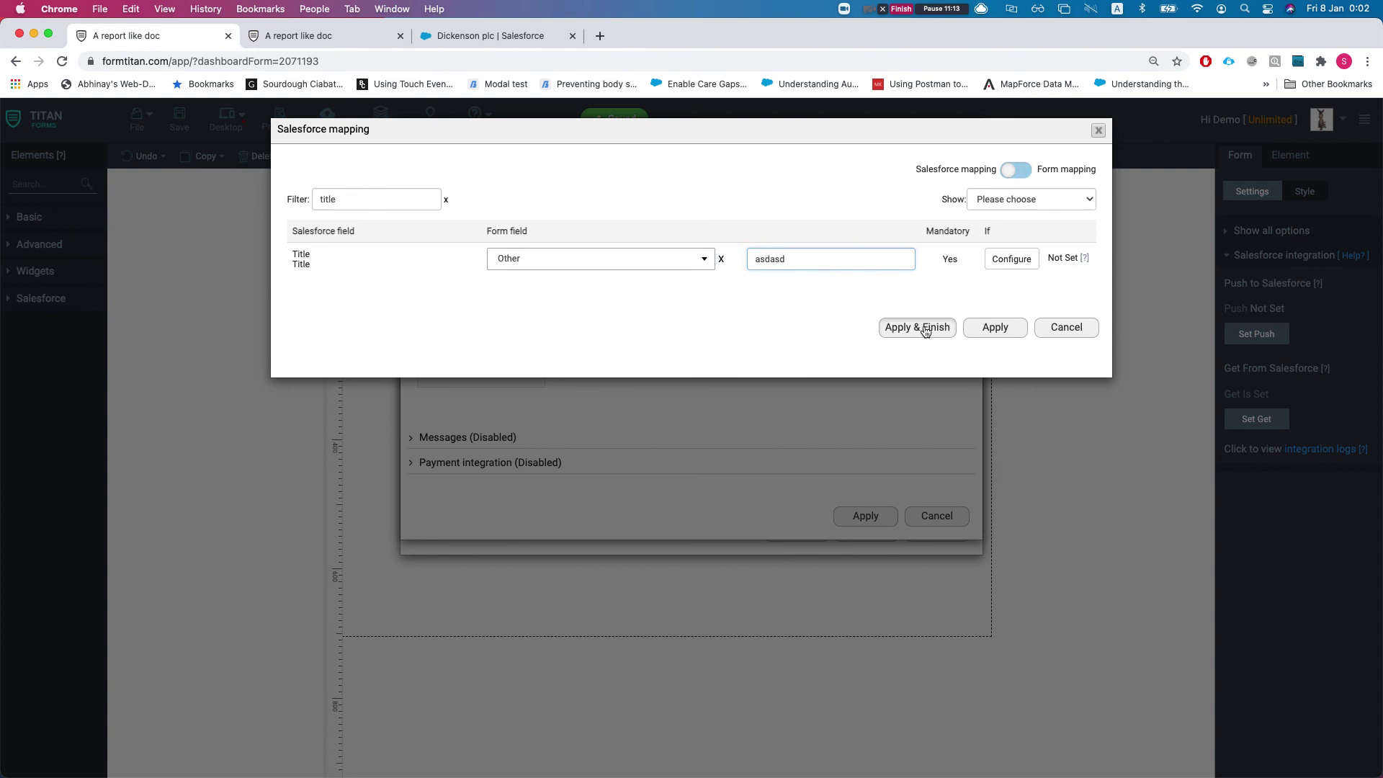
click(179, 116)
click(330, 35)
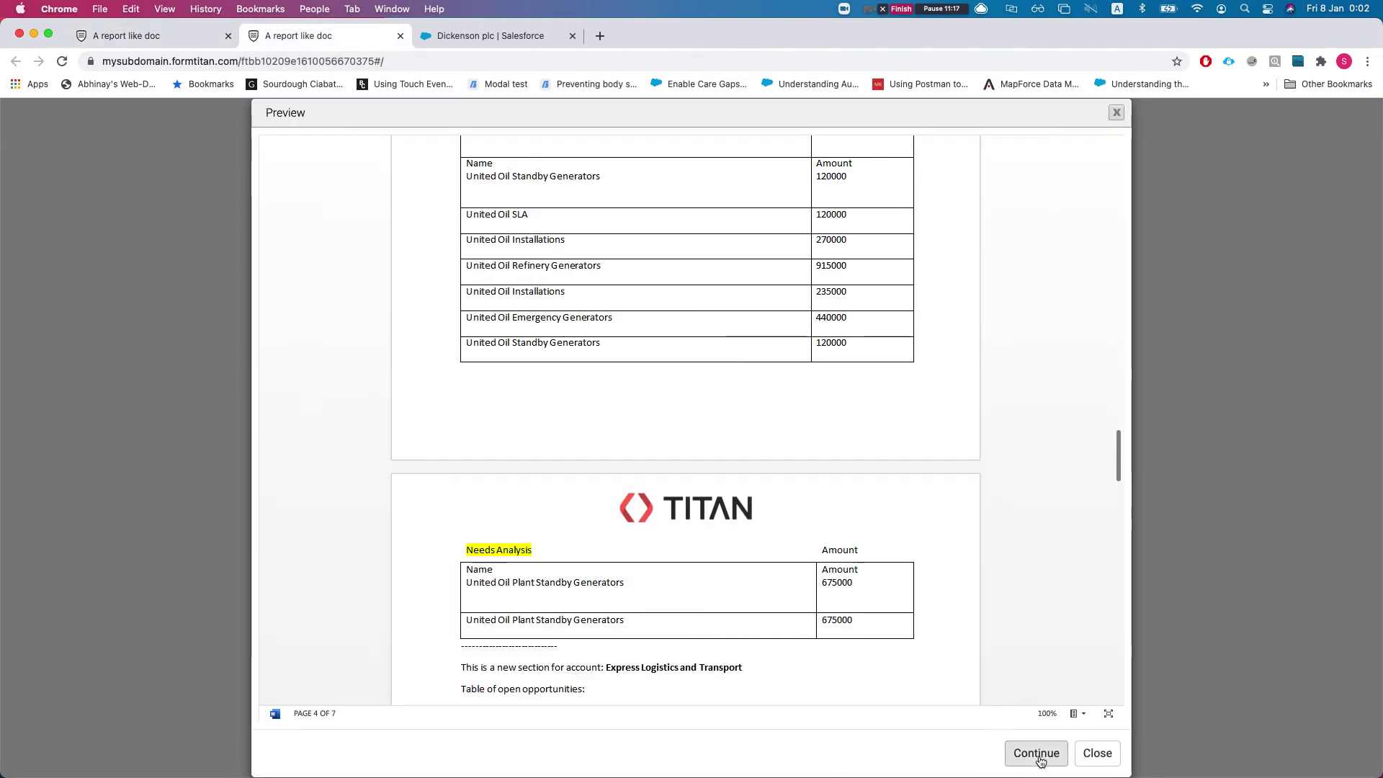
scroll(930, 556, down, 5)
scroll(880, 588, up, 10)
scroll(880, 588, up, 10)
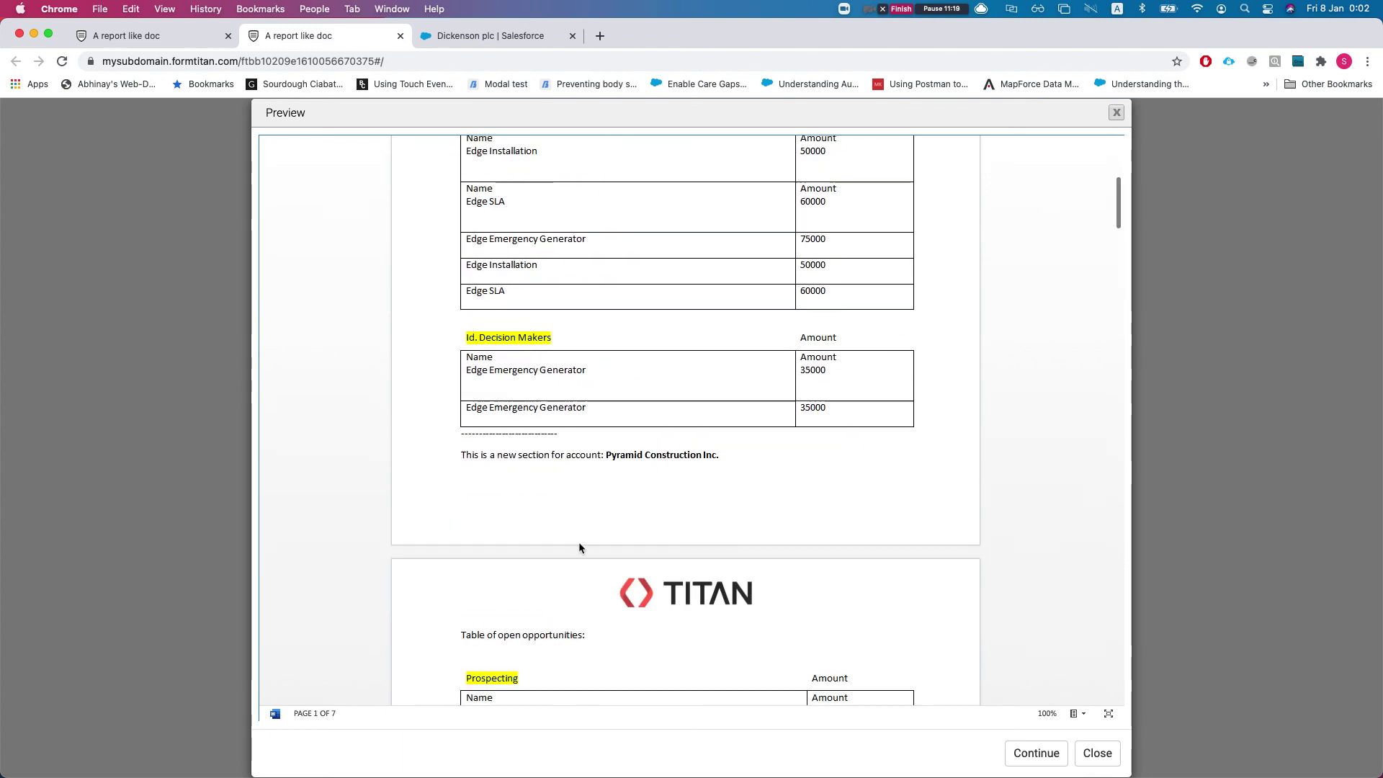